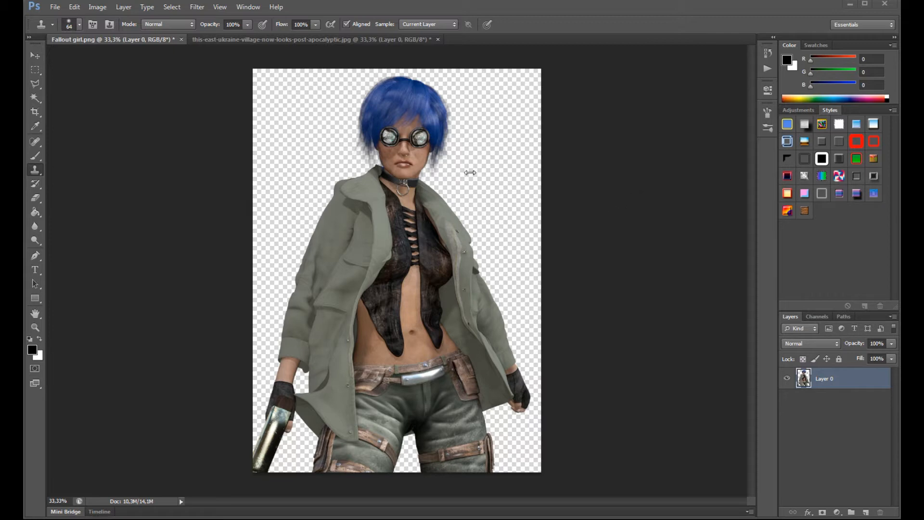
- Copy the entire post-apocalyptic village photo and paste it into the Fallout girl.png document
{"action": "left_click", "coordinate": [319, 40]}
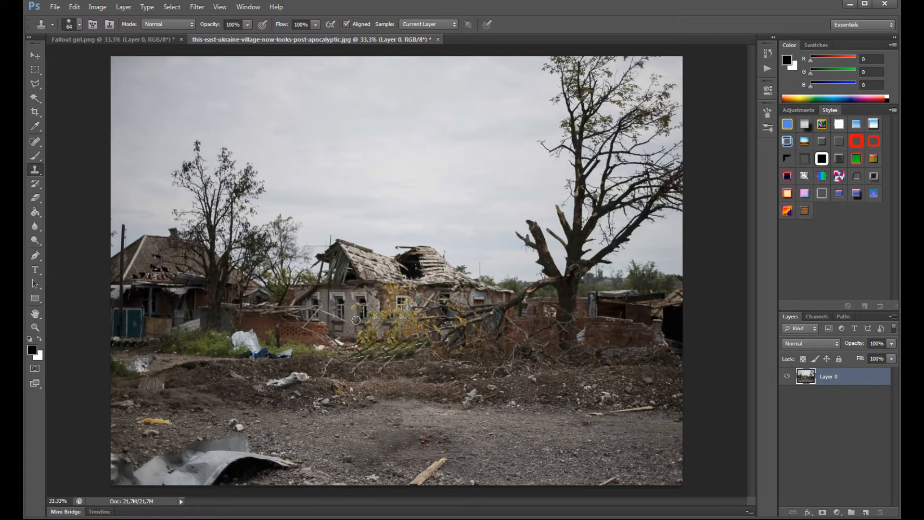
{"action": "left_click", "coordinate": [31, 72]}
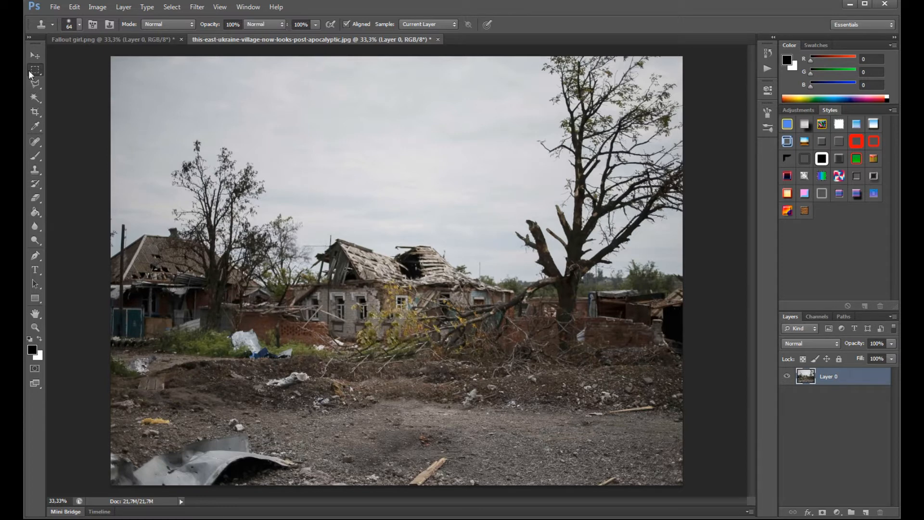
{"action": "key", "text": "ctrl+a"}
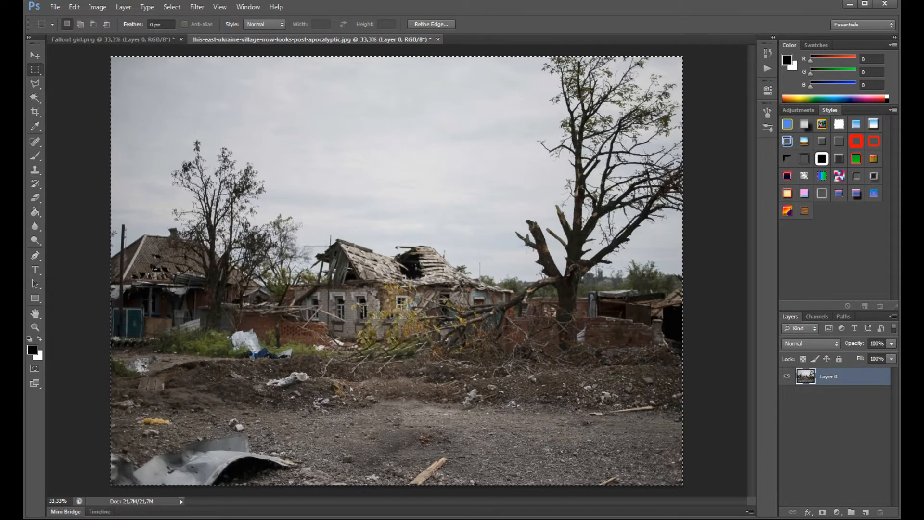
{"action": "left_click", "coordinate": [75, 6]}
{"action": "left_click", "coordinate": [114, 78]}
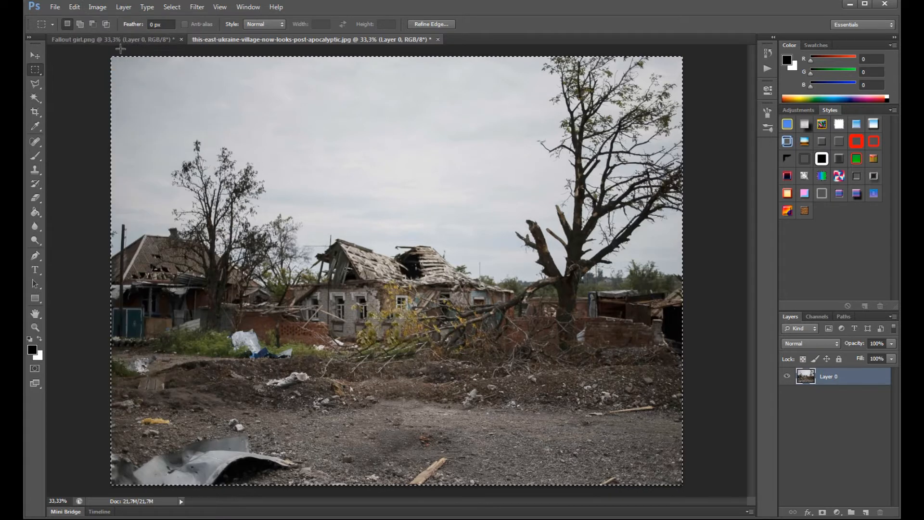
{"action": "left_click", "coordinate": [113, 39]}
{"action": "left_click", "coordinate": [75, 7]}
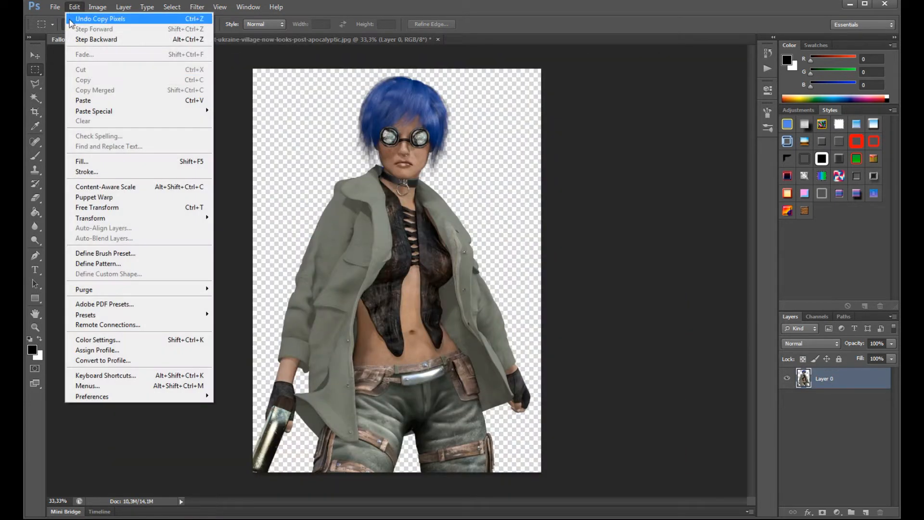
{"action": "left_click", "coordinate": [83, 100]}
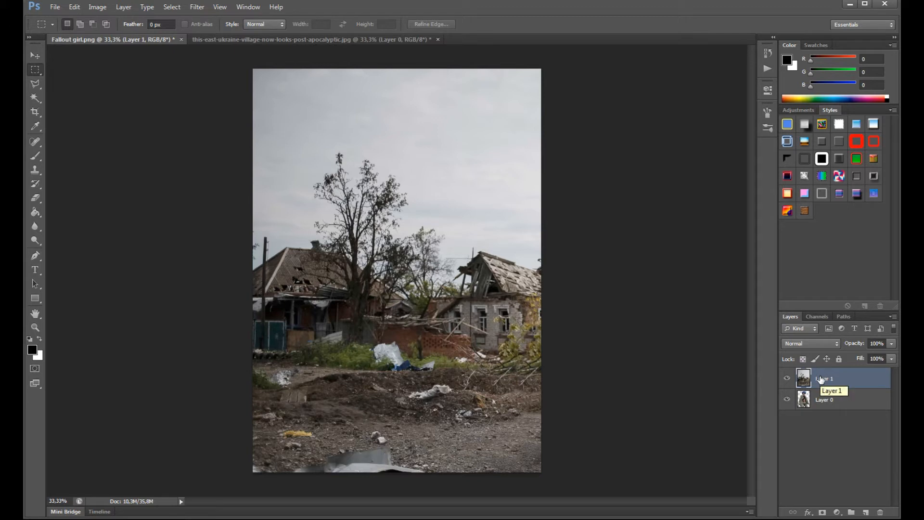
- Place the pasted village layer beneath the girl's layer and shift it left so the bare tree stands behind her
{"action": "left_click_drag", "start_coordinate": [821, 380], "coordinate": [820, 418]}
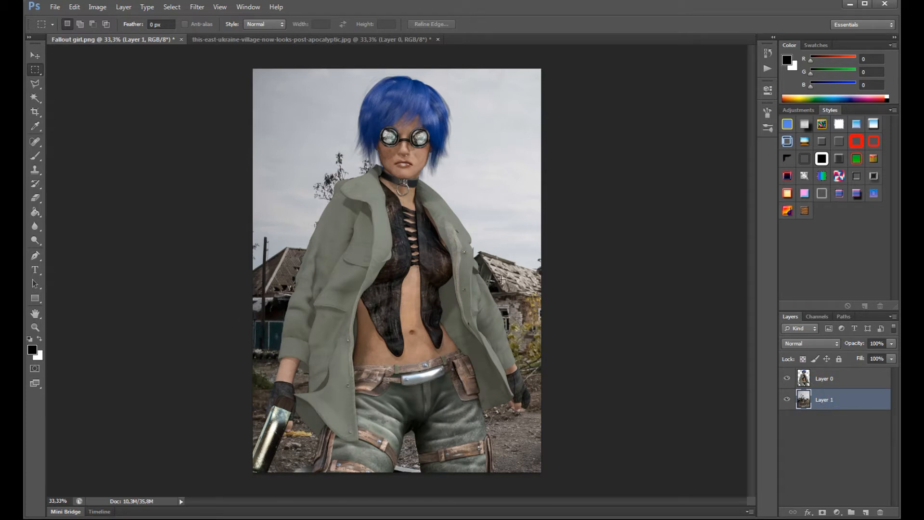
{"action": "left_click", "coordinate": [35, 55]}
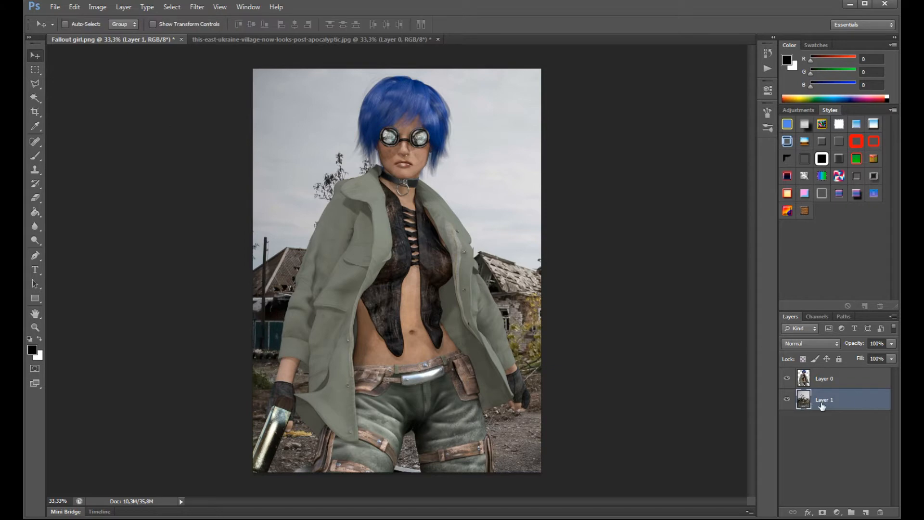
{"action": "left_click_drag", "start_coordinate": [540, 263], "coordinate": [351, 252]}
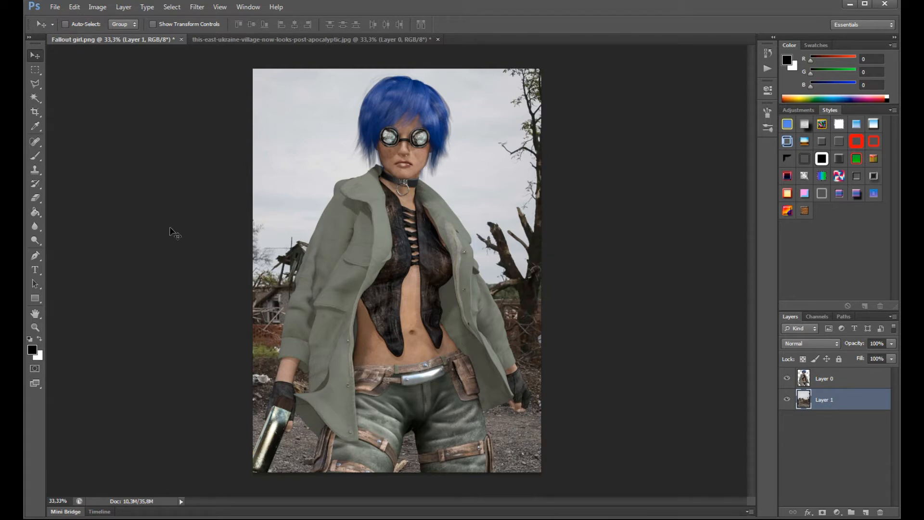
- Widen the canvas on both sides of the girl with the Crop tool to a width of about 55.19 cm
{"action": "left_click", "coordinate": [33, 115]}
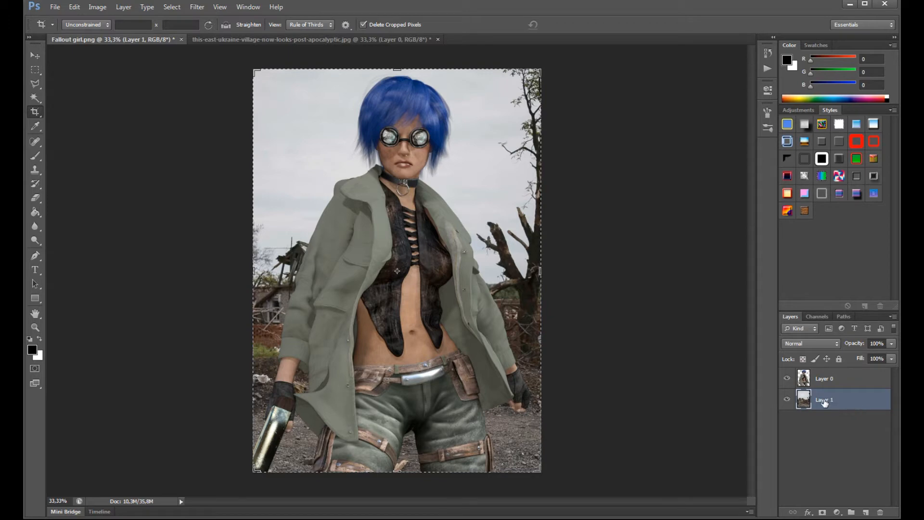
{"action": "left_click_drag", "start_coordinate": [251, 239], "coordinate": [234, 237]}
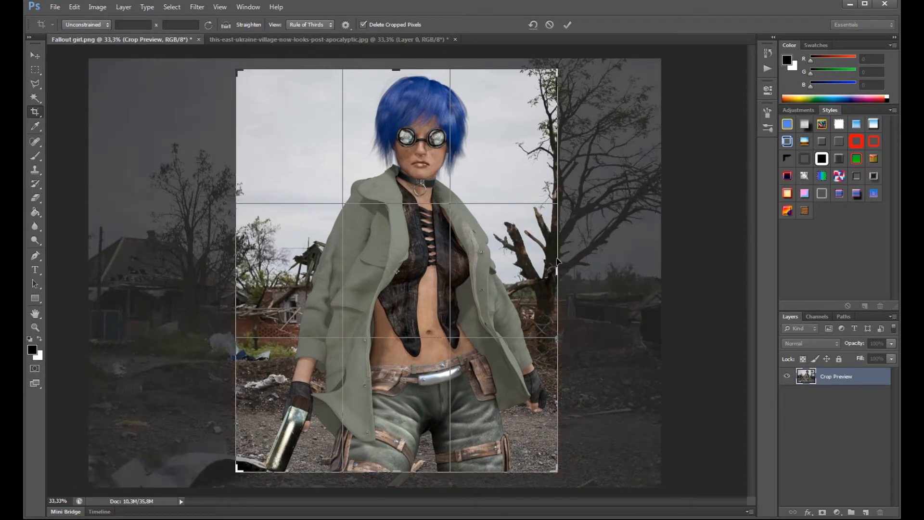
{"action": "left_click_drag", "start_coordinate": [557, 259], "coordinate": [584, 262]}
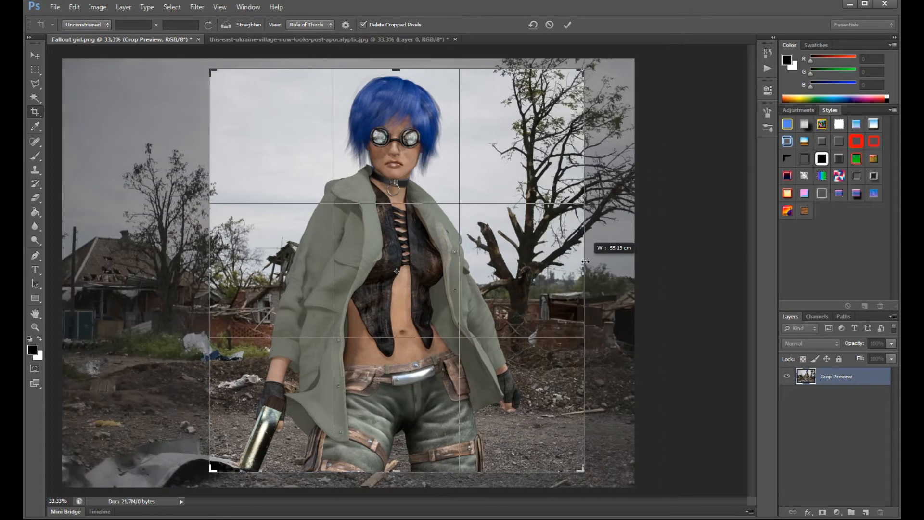
{"action": "left_click", "coordinate": [563, 25]}
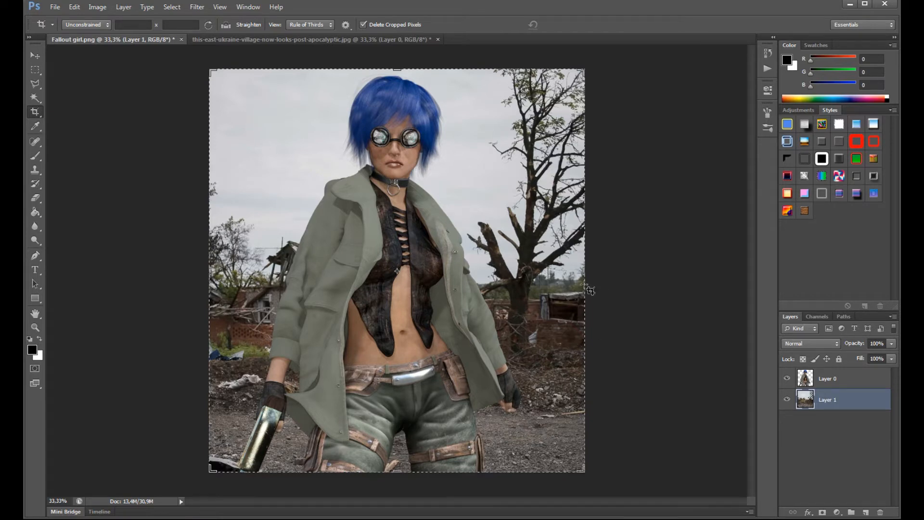
{"action": "left_click_drag", "start_coordinate": [590, 290], "coordinate": [584, 322]}
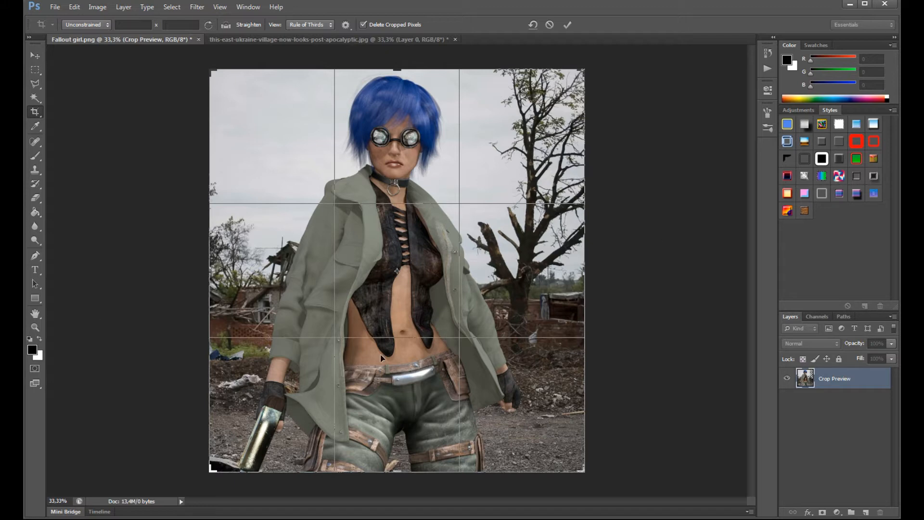
{"action": "left_click", "coordinate": [568, 25]}
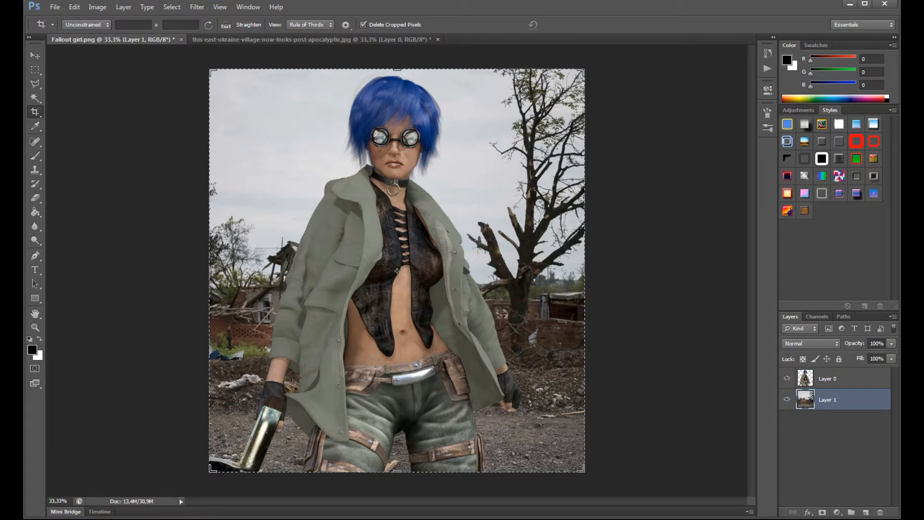
{"action": "left_click", "coordinate": [31, 55]}
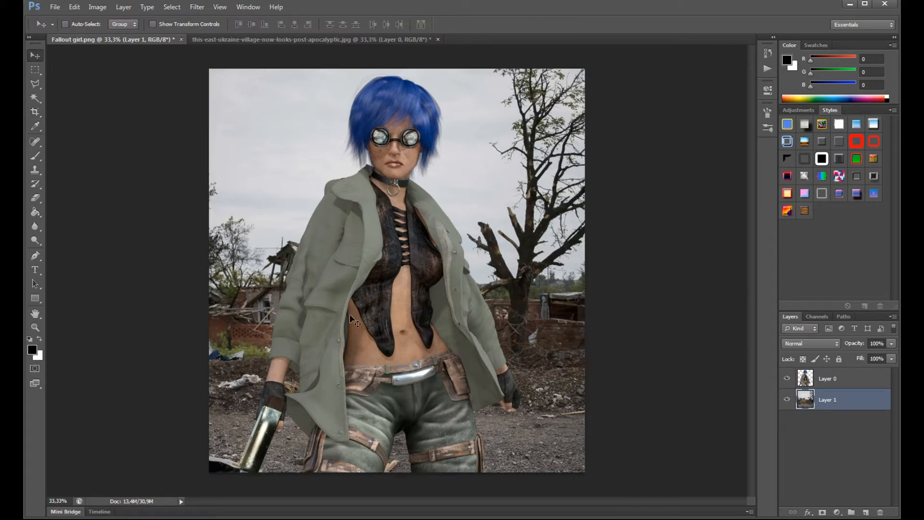
- Adjust the girl's layer to brightness 14 and contrast 3
{"action": "left_click", "coordinate": [808, 385]}
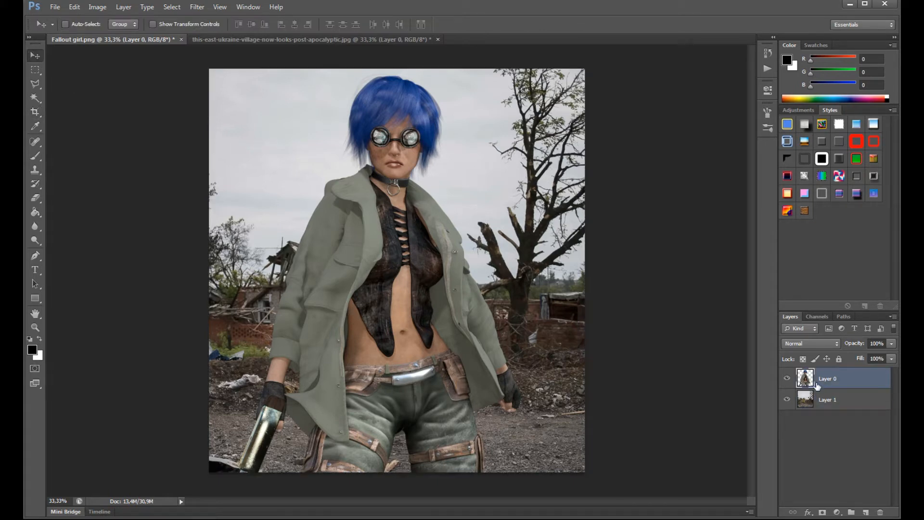
{"action": "left_click", "coordinate": [93, 9]}
{"action": "mouse_move", "coordinate": [113, 33]}
{"action": "left_click", "coordinate": [248, 33]}
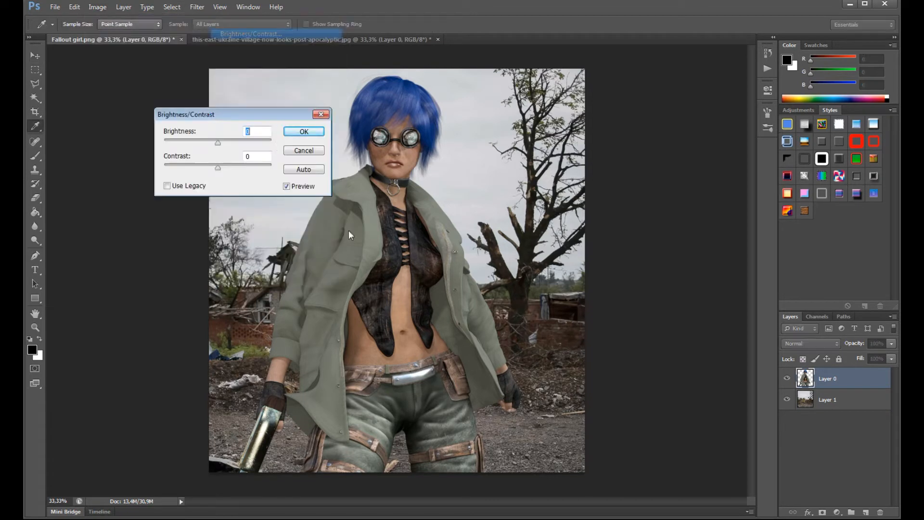
{"action": "left_click_drag", "start_coordinate": [218, 144], "coordinate": [229, 174]}
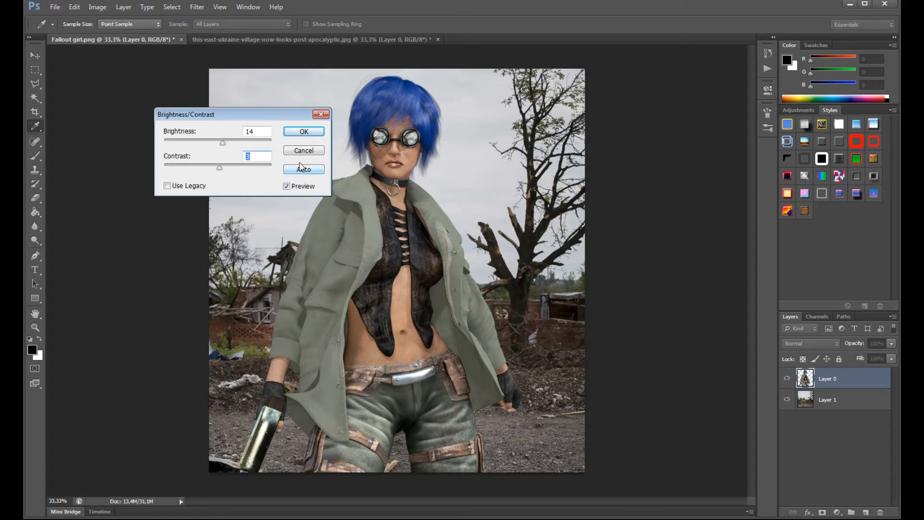
{"action": "left_click", "coordinate": [304, 131]}
{"action": "key", "text": "v"}
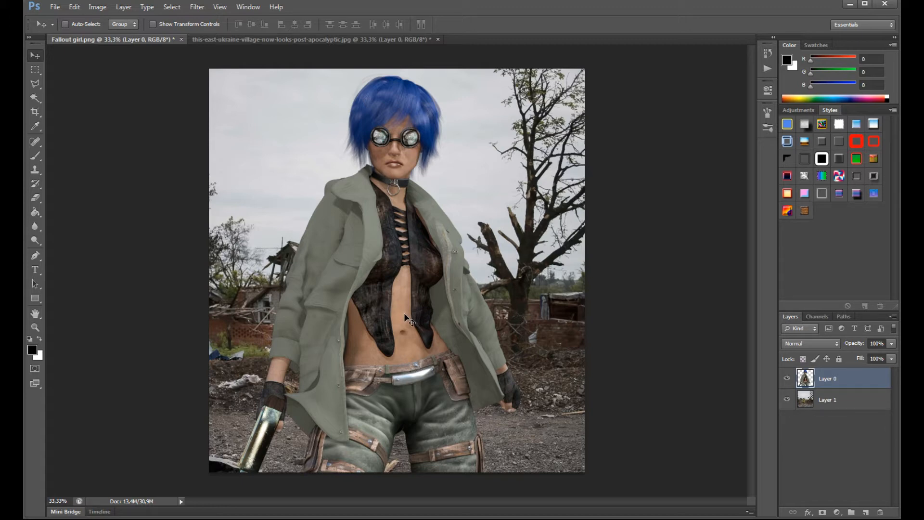
- Merge the girl and village layers into one, and toggle its visibility to check the result
{"action": "left_click", "coordinate": [826, 404], "text": "shift"}
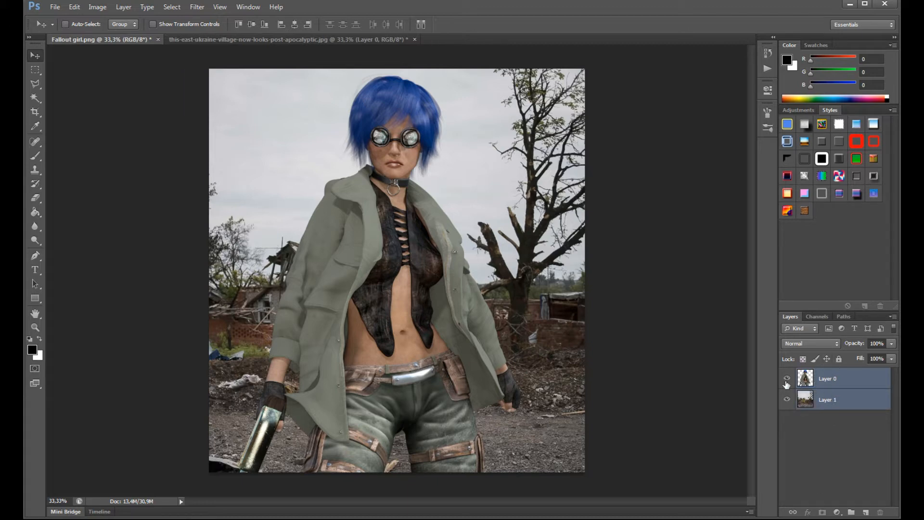
{"action": "right_click", "coordinate": [827, 380]}
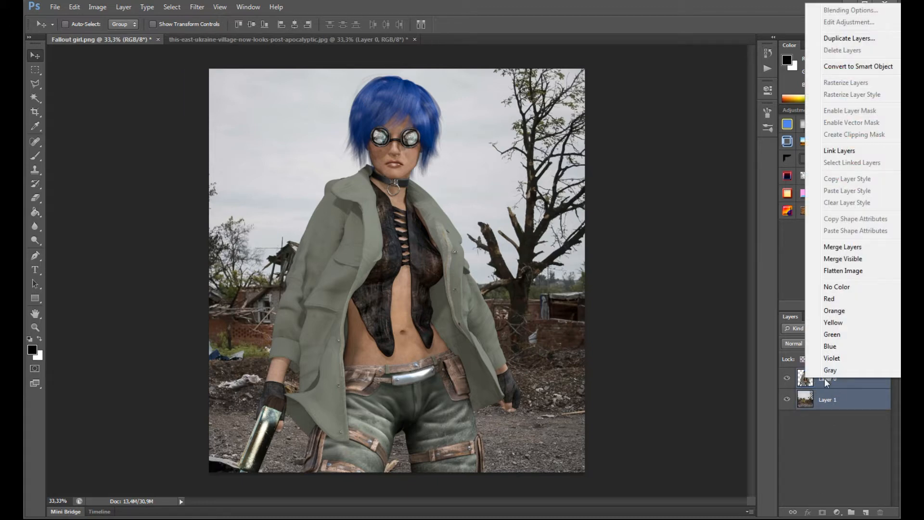
{"action": "left_click", "coordinate": [828, 247]}
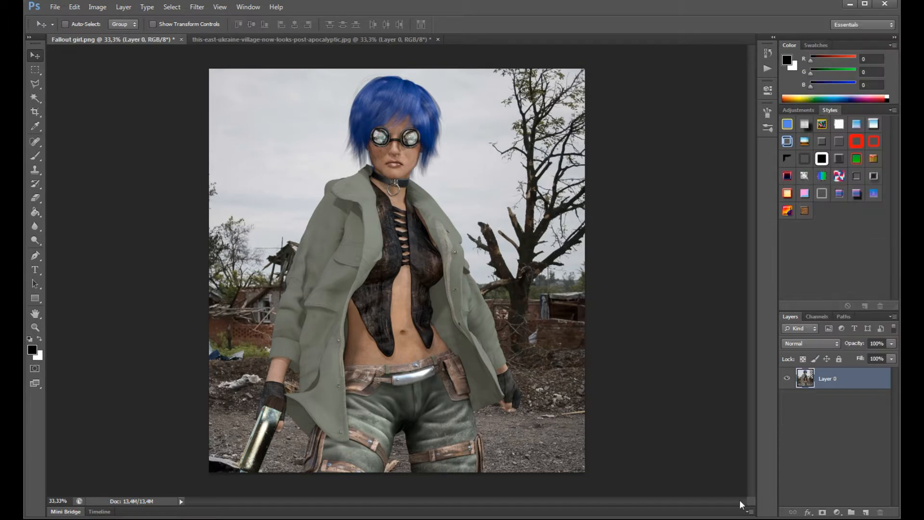
{"action": "left_click", "coordinate": [786, 378]}
{"action": "left_click", "coordinate": [786, 379]}
- Open the Nik Collection filter Analog Efex Pro 2 on the merged layer
{"action": "left_click", "coordinate": [191, 9]}
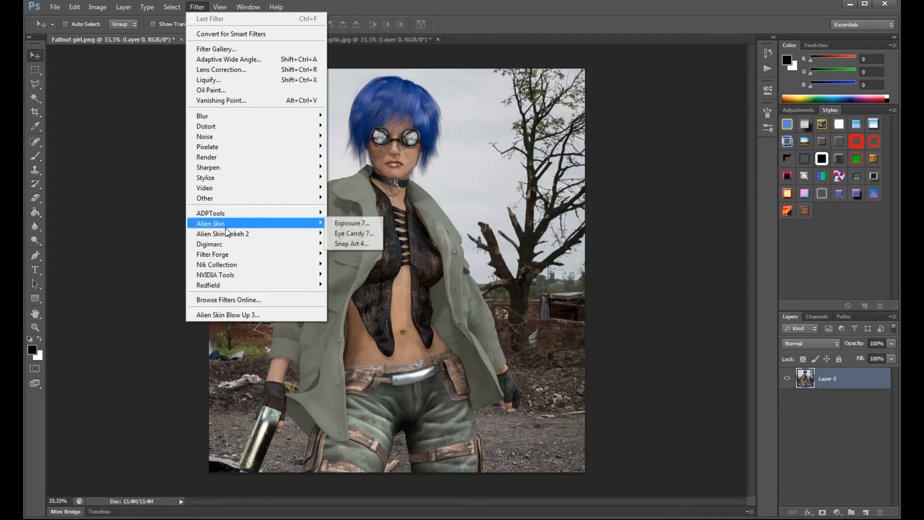
{"action": "mouse_move", "coordinate": [205, 268]}
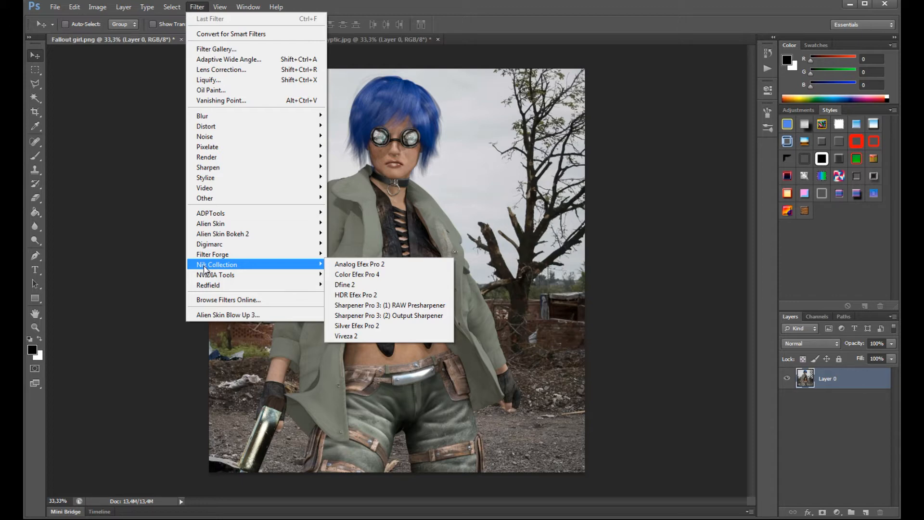
{"action": "left_click", "coordinate": [335, 264]}
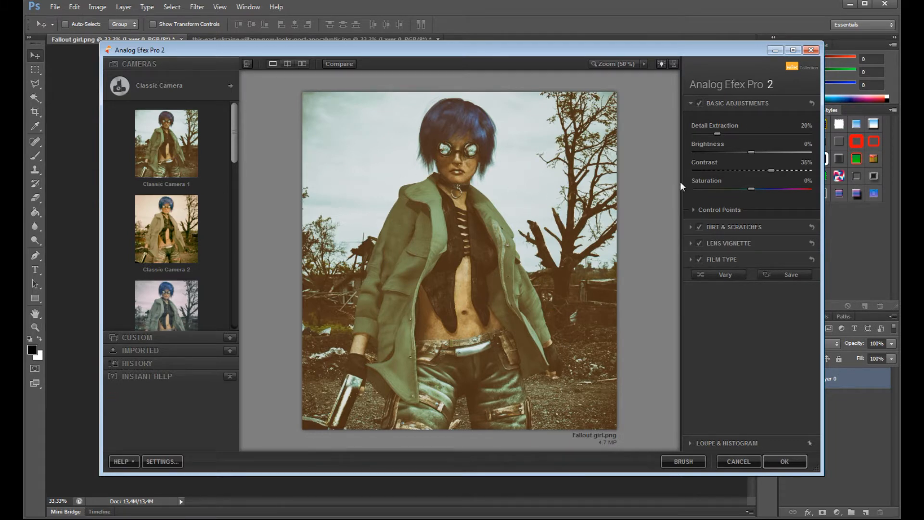
- Compare the Warm film types and choose variant 2 in the third row
{"action": "left_click", "coordinate": [690, 102]}
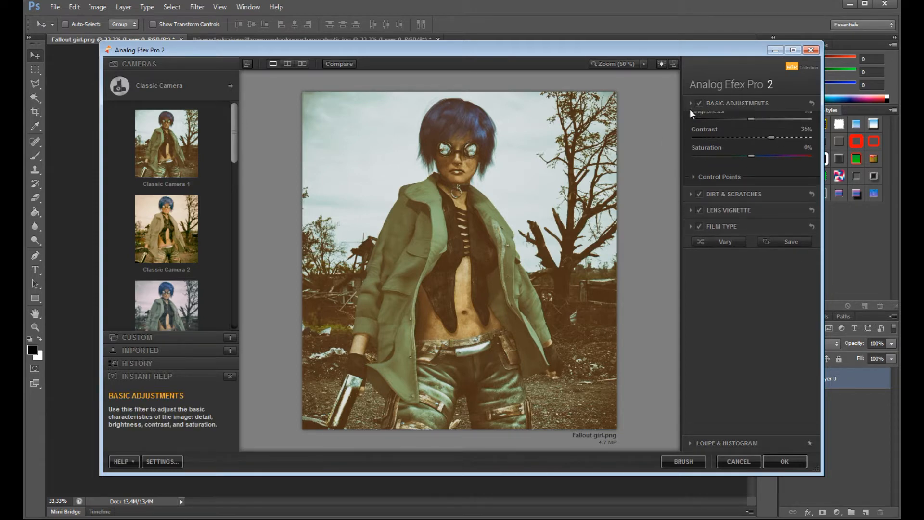
{"action": "left_click", "coordinate": [691, 152]}
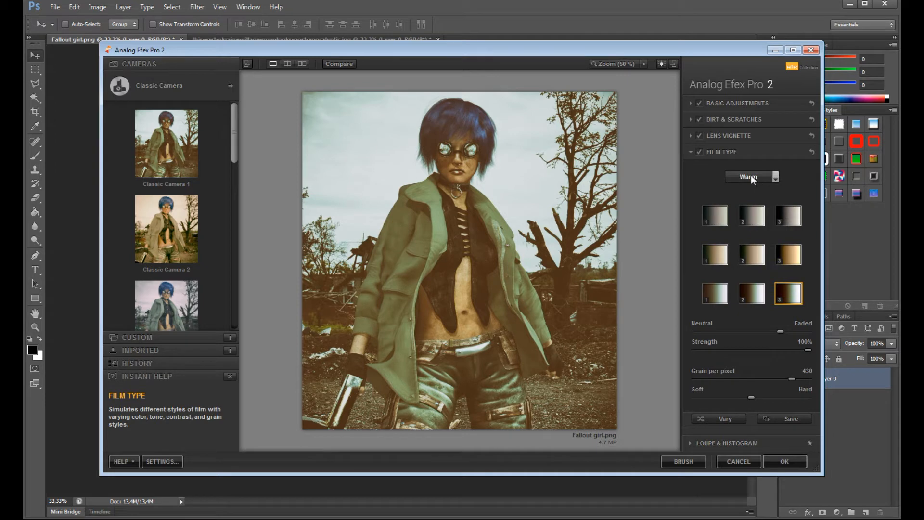
{"action": "left_click", "coordinate": [774, 176]}
{"action": "left_click", "coordinate": [775, 177]}
{"action": "left_click", "coordinate": [787, 253]}
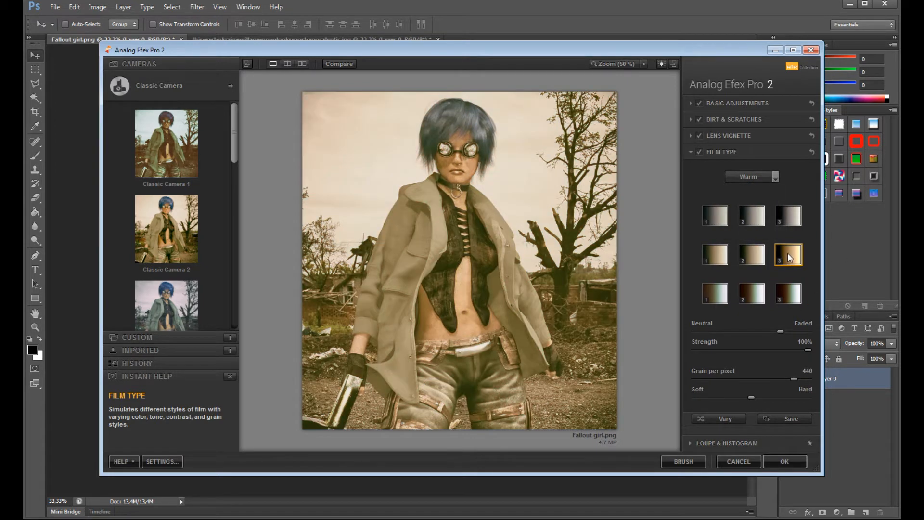
{"action": "left_click", "coordinate": [786, 222]}
{"action": "left_click", "coordinate": [742, 213]}
{"action": "left_click", "coordinate": [703, 223]}
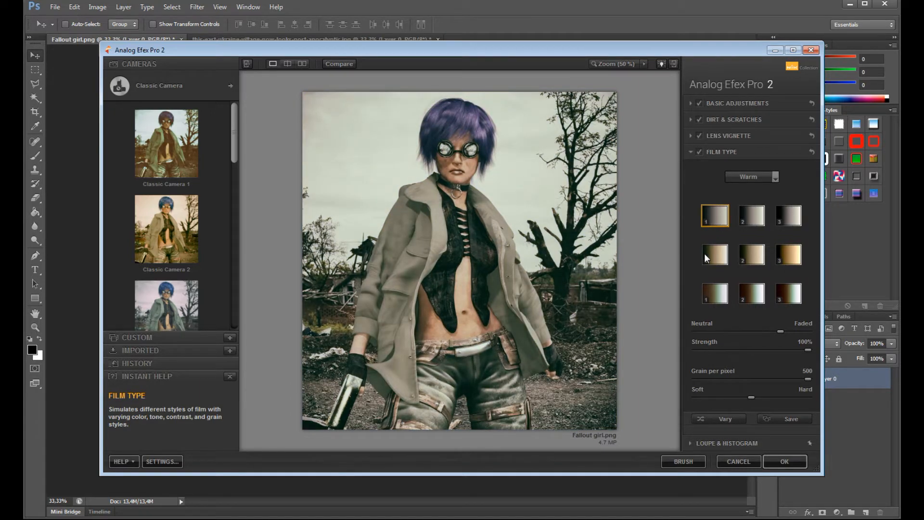
{"action": "left_click", "coordinate": [704, 253]}
{"action": "left_click", "coordinate": [751, 254]}
{"action": "left_click", "coordinate": [794, 254]}
{"action": "left_click", "coordinate": [776, 291]}
{"action": "left_click", "coordinate": [761, 295]}
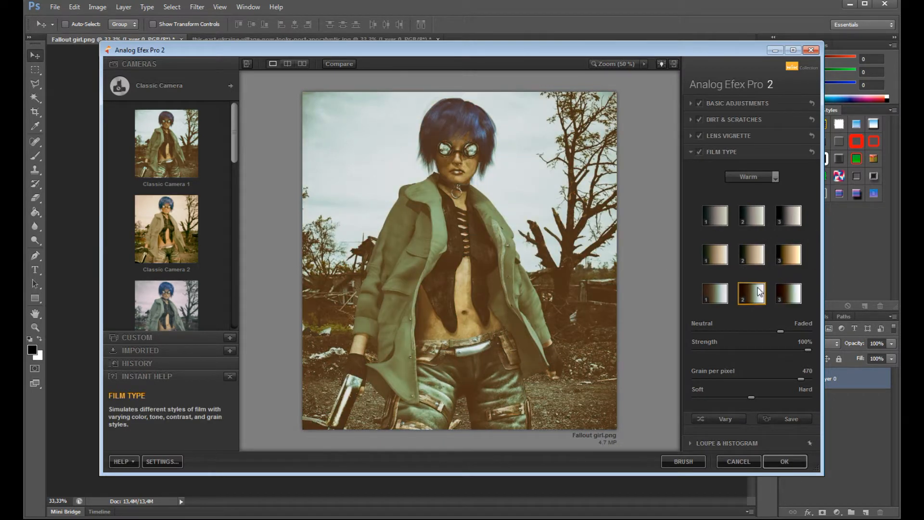
- Shift the film's fading toward Neutral, set grain per pixel to 369, and make the grain softer
{"action": "left_click_drag", "start_coordinate": [778, 329], "coordinate": [704, 340]}
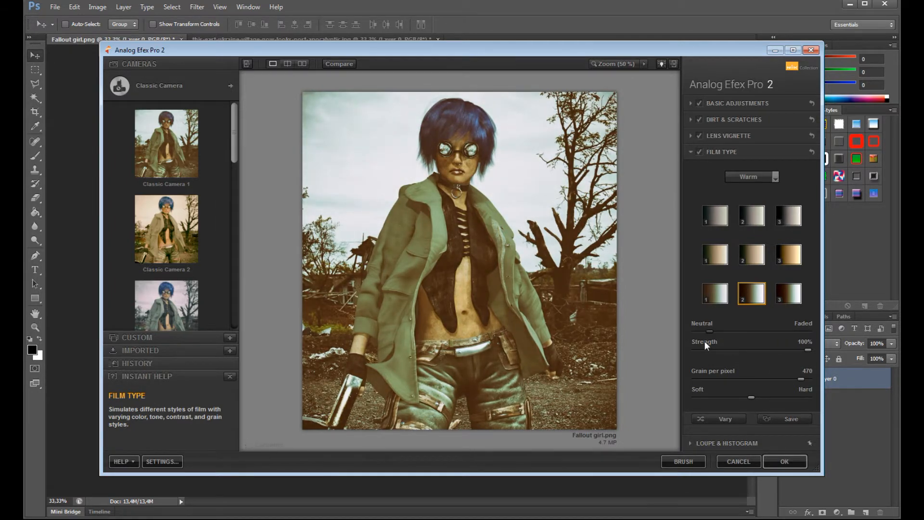
{"action": "left_click_drag", "start_coordinate": [721, 384], "coordinate": [760, 391]}
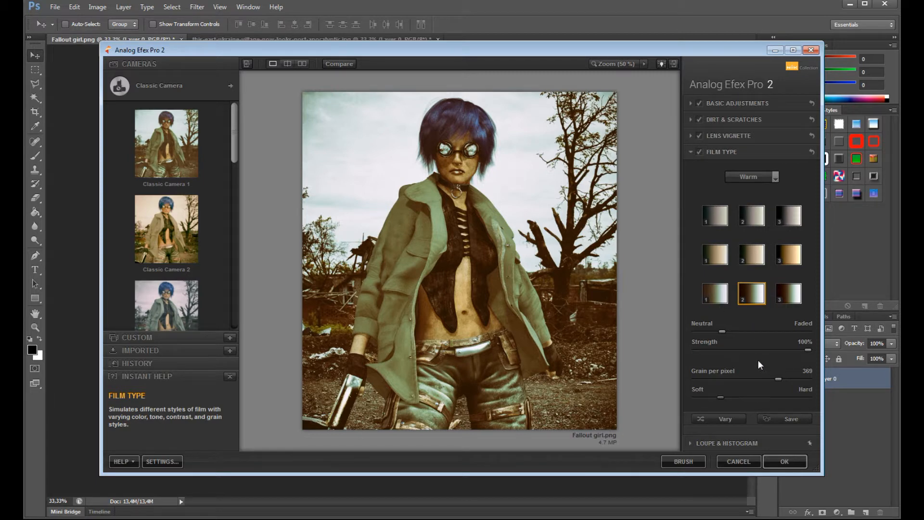
{"action": "left_click", "coordinate": [692, 152]}
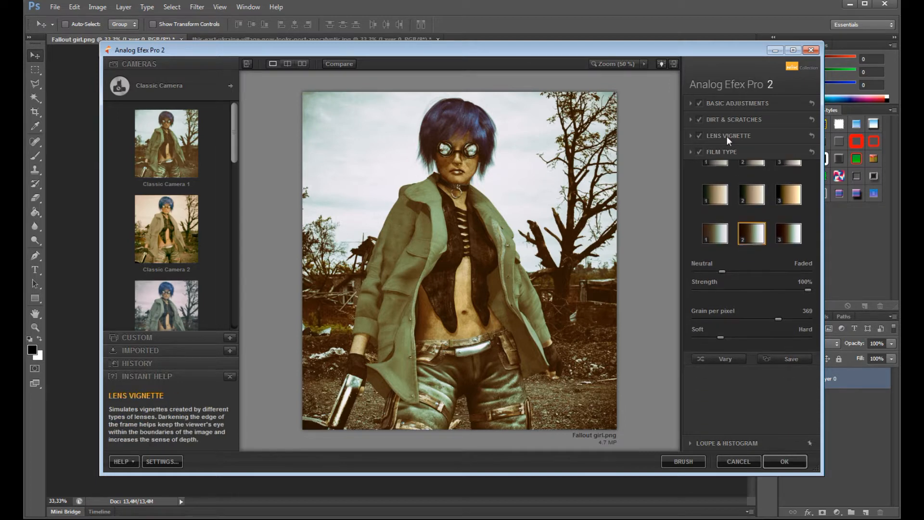
- Choose the middle Dust and Lint texture in the third row of Dirt & Scratches and set its strength to 3%
{"action": "left_click", "coordinate": [718, 122]}
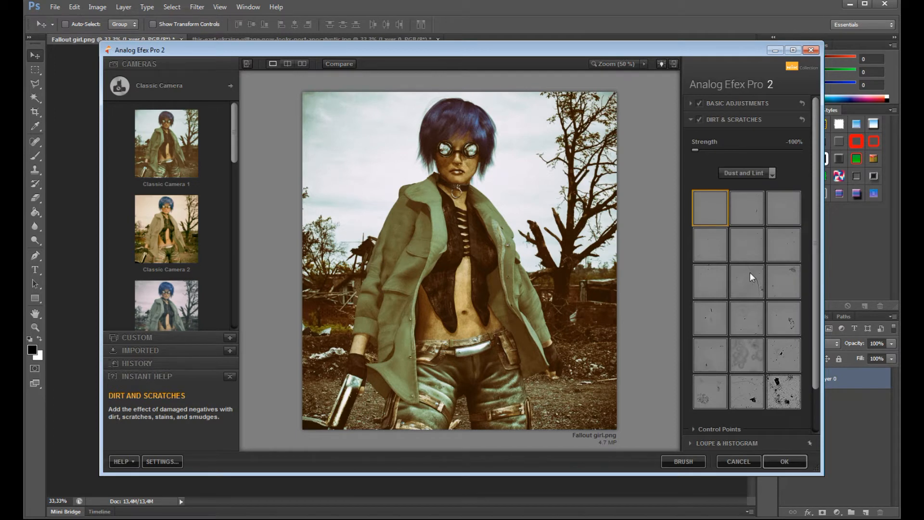
{"action": "left_click", "coordinate": [750, 274]}
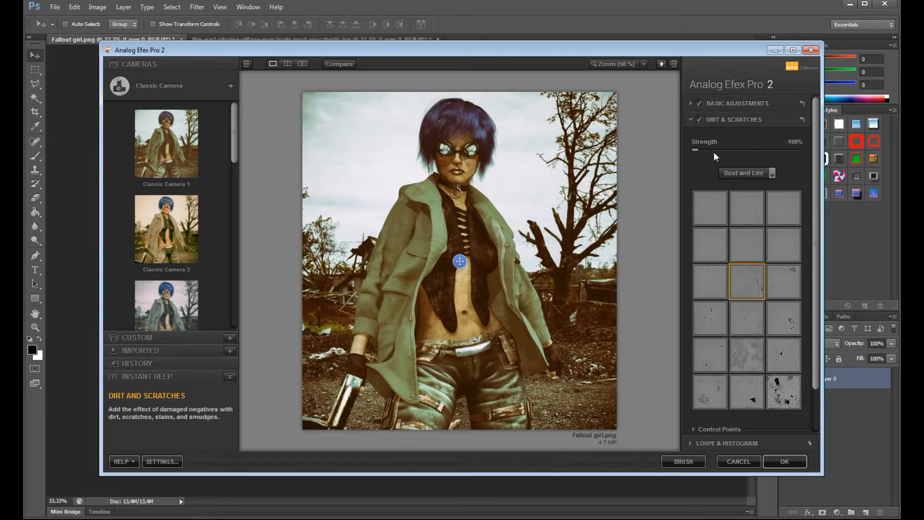
{"action": "left_click_drag", "start_coordinate": [695, 148], "coordinate": [798, 149]}
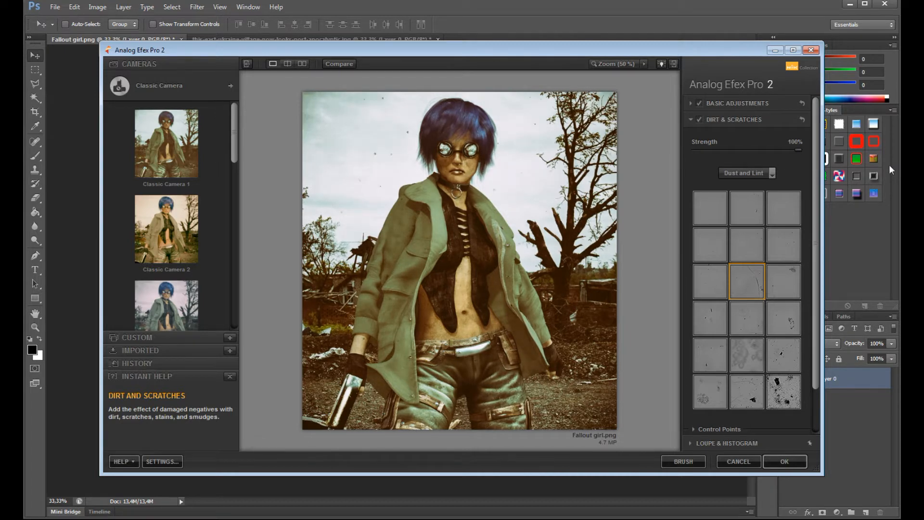
{"action": "left_click_drag", "start_coordinate": [798, 149], "coordinate": [774, 150]}
{"action": "mouse_move", "coordinate": [744, 183]}
{"action": "left_mouse_down"}
{"action": "mouse_move", "coordinate": [822, 180]}
{"action": "mouse_move", "coordinate": [711, 192]}
{"action": "mouse_move", "coordinate": [858, 185]}
{"action": "mouse_move", "coordinate": [750, 186]}
{"action": "left_mouse_up"}
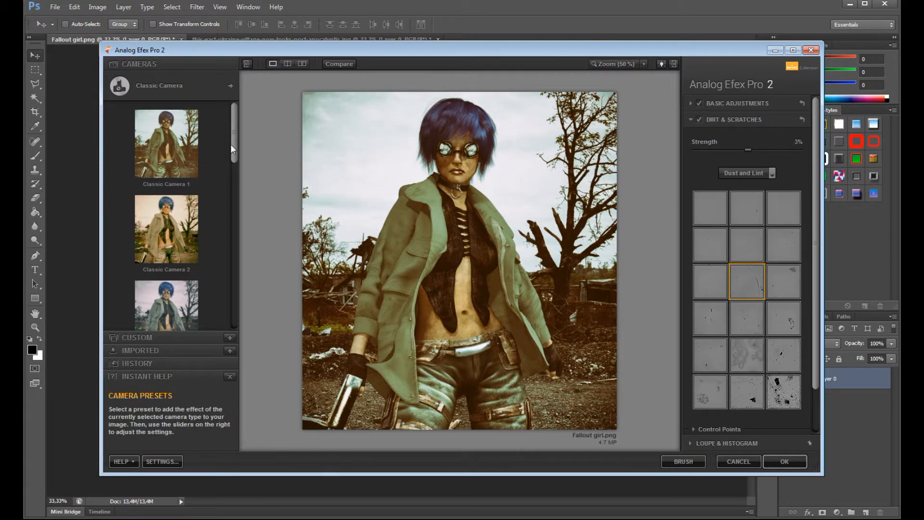
- Apply the Classic Camera 5 preset, set the lens vignette amount to -44%, and shift its shape from Circle toward Rectangle
{"action": "left_click_drag", "start_coordinate": [236, 150], "coordinate": [236, 215]}
{"action": "left_click", "coordinate": [178, 232]}
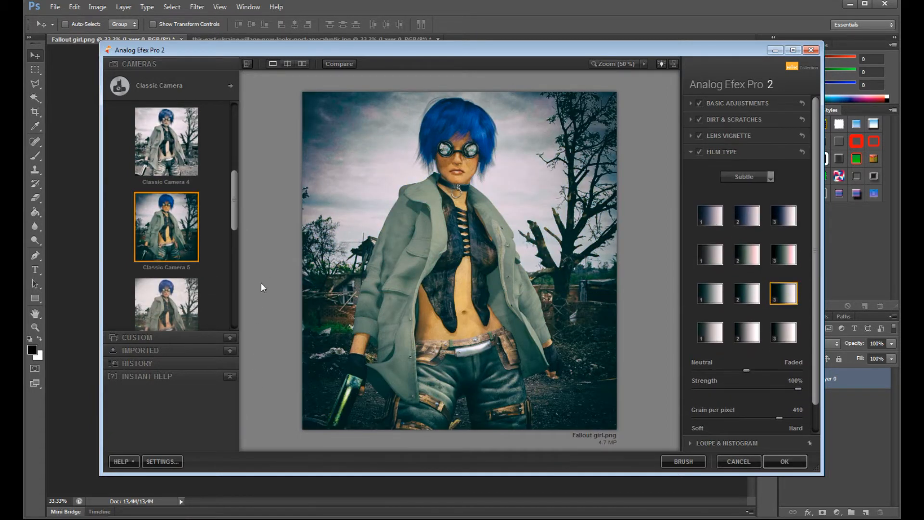
{"action": "left_click", "coordinate": [690, 136]}
{"action": "mouse_move", "coordinate": [728, 166]}
{"action": "left_mouse_down"}
{"action": "mouse_move", "coordinate": [775, 164]}
{"action": "mouse_move", "coordinate": [727, 170]}
{"action": "left_mouse_up"}
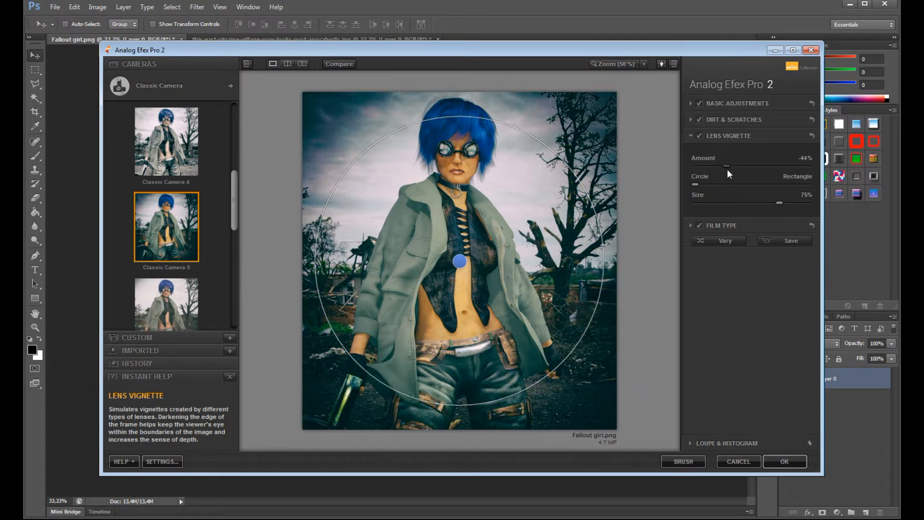
{"action": "left_click_drag", "start_coordinate": [695, 184], "coordinate": [736, 204]}
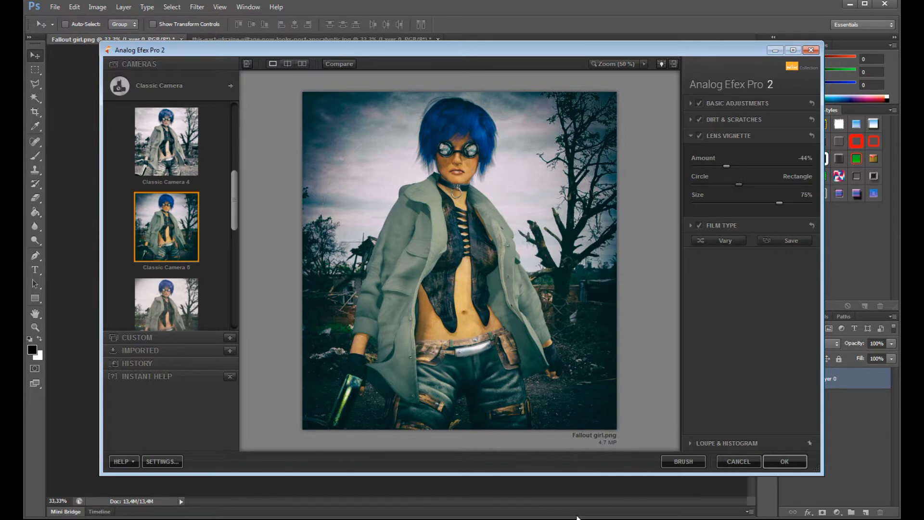
- Try the Classic Camera 8 preset with a lens vignette amount of -38%, and close Analog Efex Pro 2 without applying it
{"action": "left_click_drag", "start_coordinate": [232, 189], "coordinate": [236, 251]}
{"action": "left_click", "coordinate": [176, 320]}
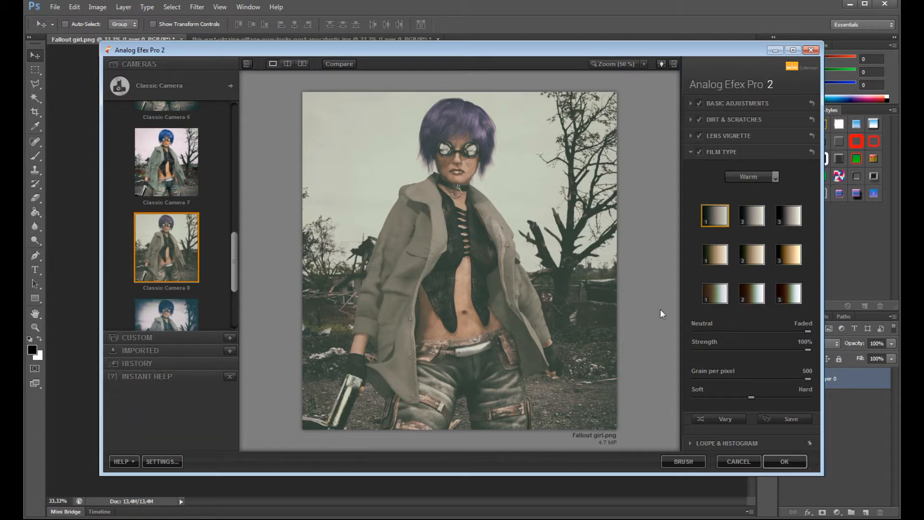
{"action": "left_click", "coordinate": [691, 151]}
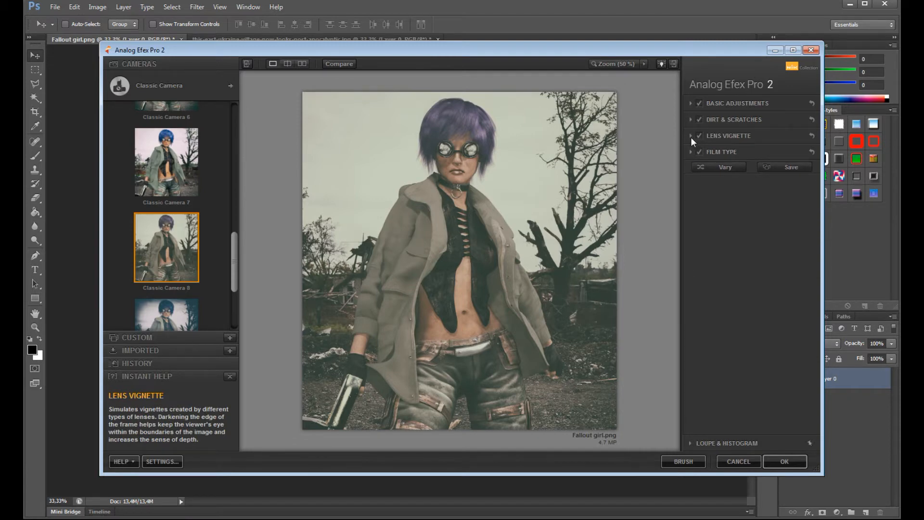
{"action": "left_click", "coordinate": [691, 137]}
{"action": "left_click_drag", "start_coordinate": [752, 164], "coordinate": [730, 168]}
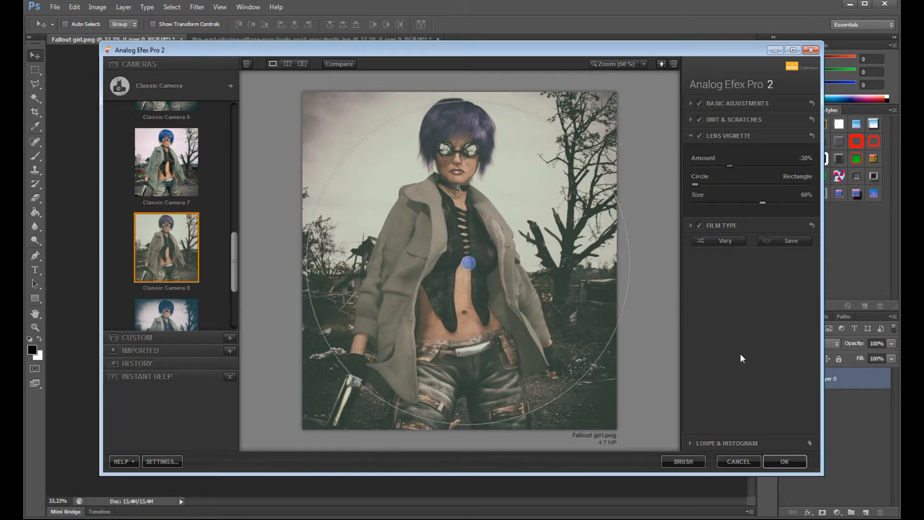
{"action": "left_click", "coordinate": [777, 461]}
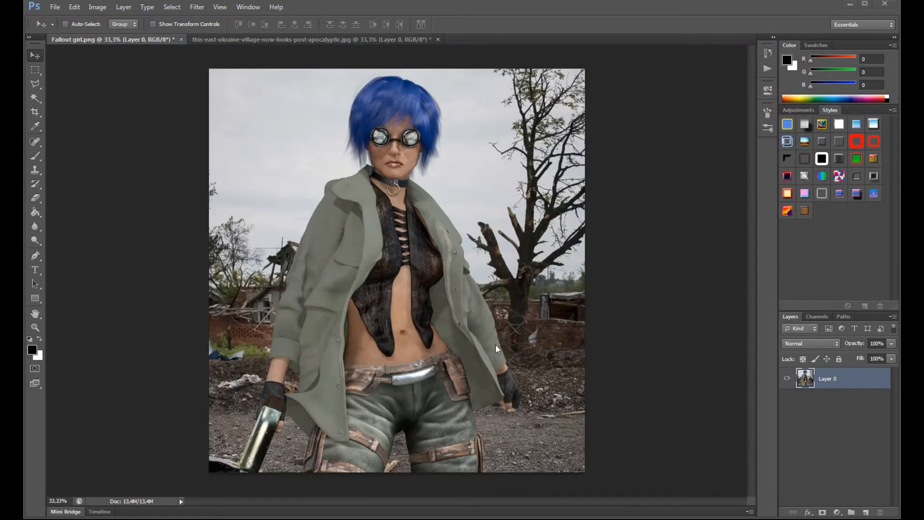
- Open the Nik Collection filter Color Efex Pro 4 on the merged layer and browse to its Nature filters
{"action": "left_click", "coordinate": [197, 7]}
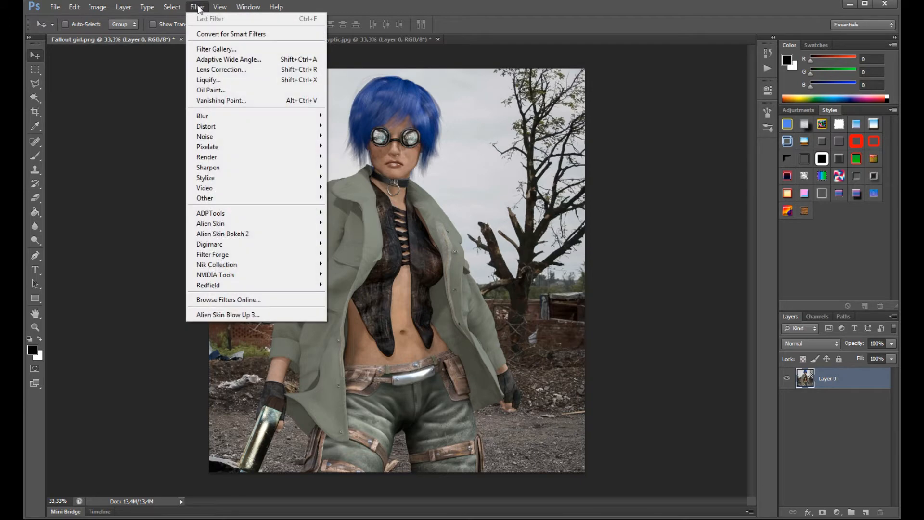
{"action": "mouse_move", "coordinate": [235, 275]}
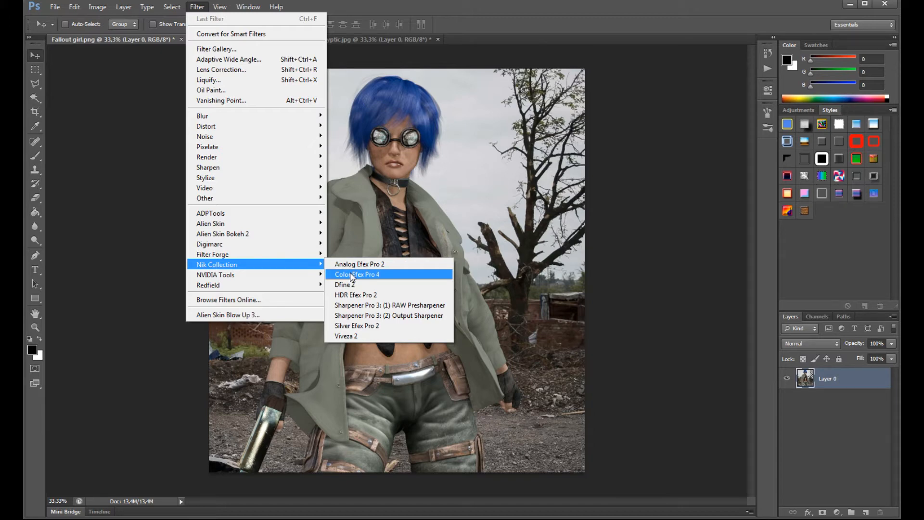
{"action": "left_click", "coordinate": [350, 277]}
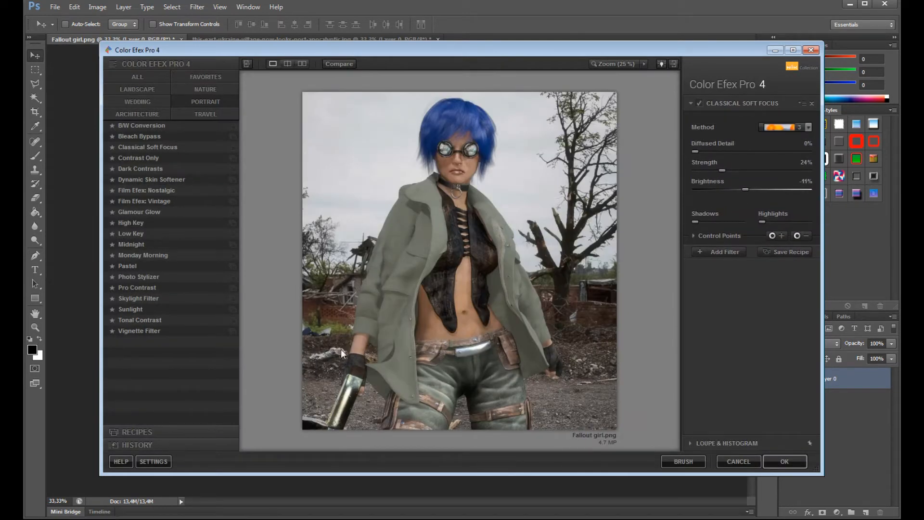
{"action": "left_click", "coordinate": [137, 78]}
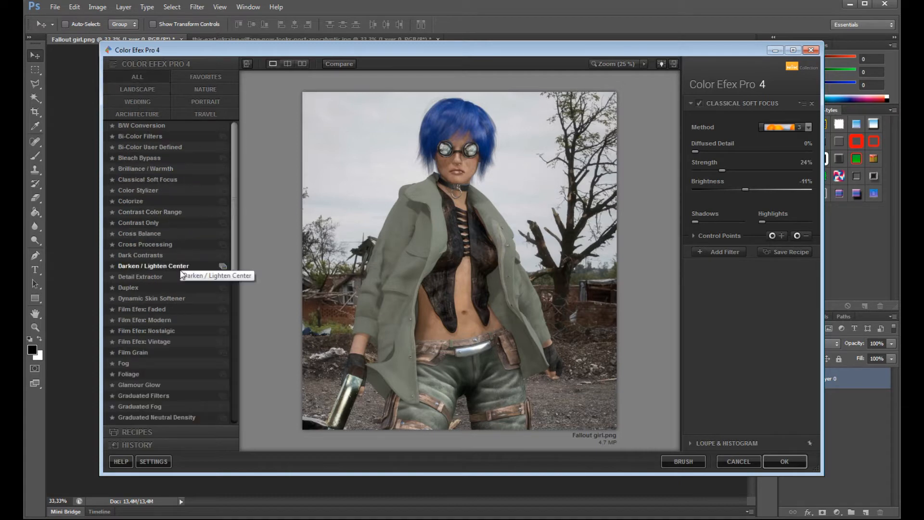
{"action": "left_click_drag", "start_coordinate": [235, 169], "coordinate": [244, 206]}
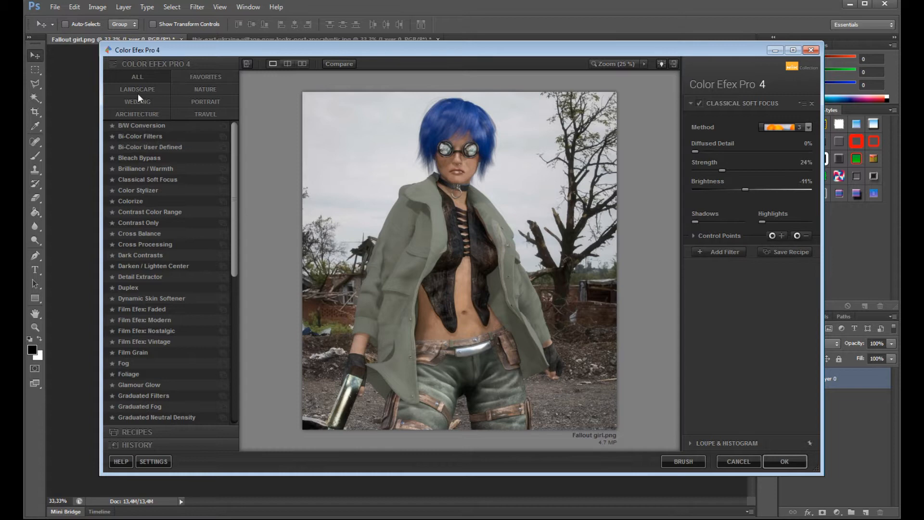
{"action": "left_click", "coordinate": [198, 89]}
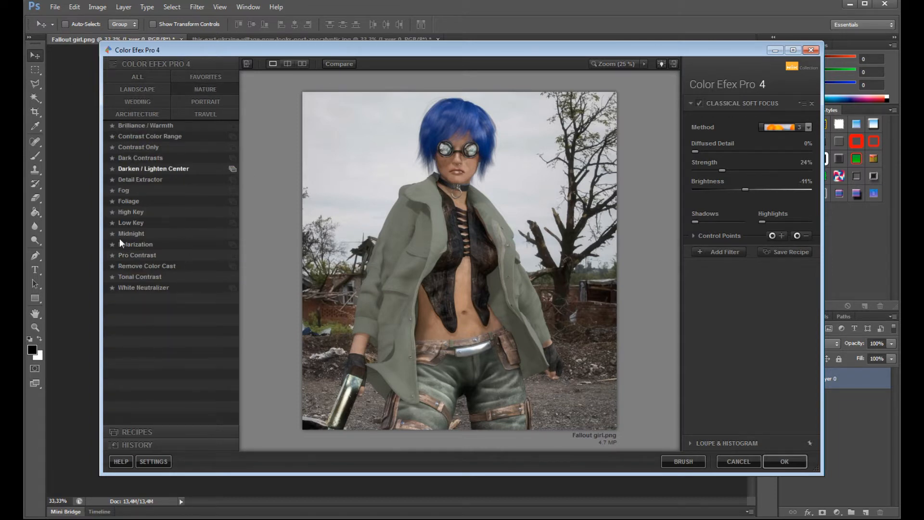
- Try the Brilliance / Warmth filter, compare it on and off, vary its warmth and perceptual saturation, and remove it
{"action": "left_click", "coordinate": [143, 124]}
{"action": "left_click", "coordinate": [699, 103]}
{"action": "left_click", "coordinate": [698, 103]}
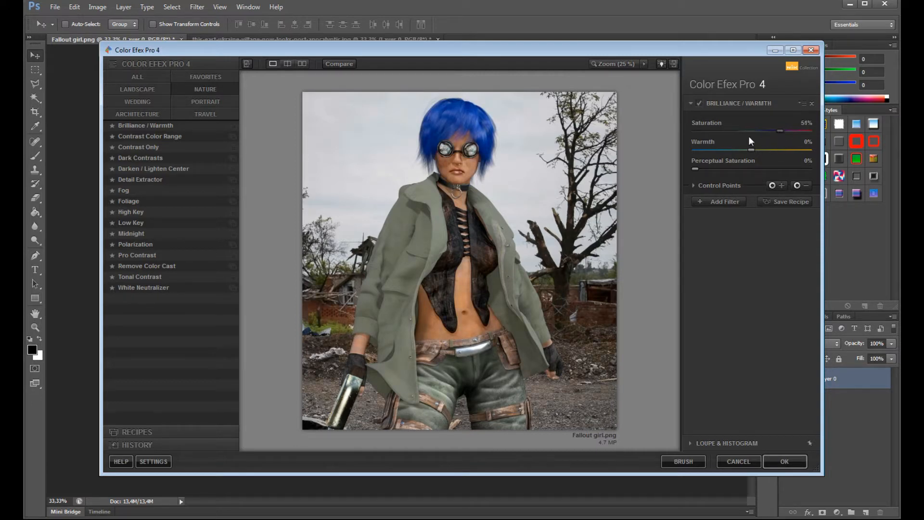
{"action": "left_click_drag", "start_coordinate": [725, 157], "coordinate": [758, 182]}
{"action": "left_click_drag", "start_coordinate": [766, 174], "coordinate": [630, 183]}
{"action": "left_click", "coordinate": [810, 103]}
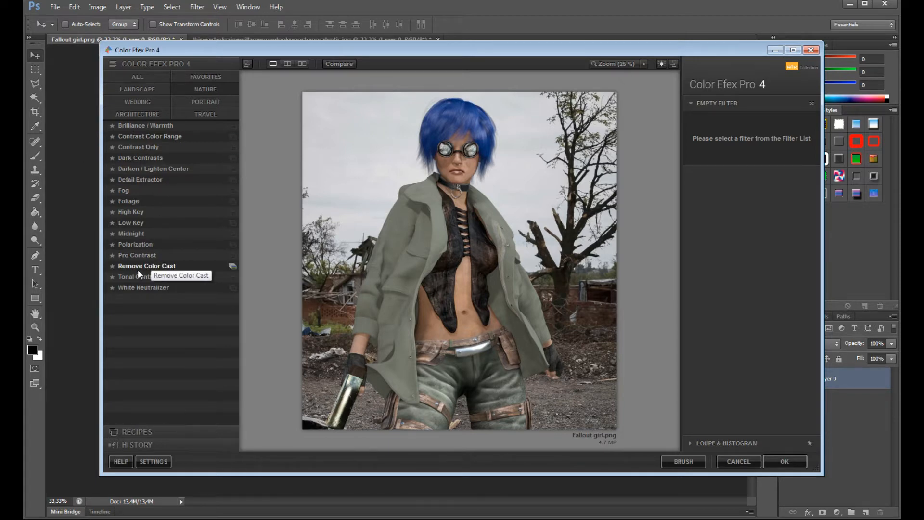
- Apply the Detail Extractor filter and set its amount to 62% while inspecting the girl's face at 100% zoom
{"action": "left_click", "coordinate": [140, 180]}
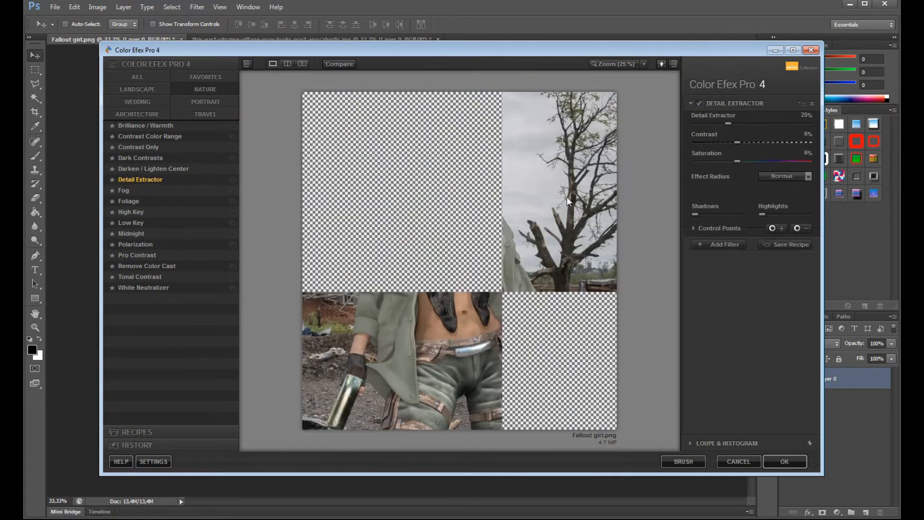
{"action": "mouse_move", "coordinate": [728, 129]}
{"action": "left_mouse_down"}
{"action": "mouse_move", "coordinate": [755, 134]}
{"action": "mouse_move", "coordinate": [724, 137]}
{"action": "mouse_move", "coordinate": [737, 138]}
{"action": "left_mouse_up"}
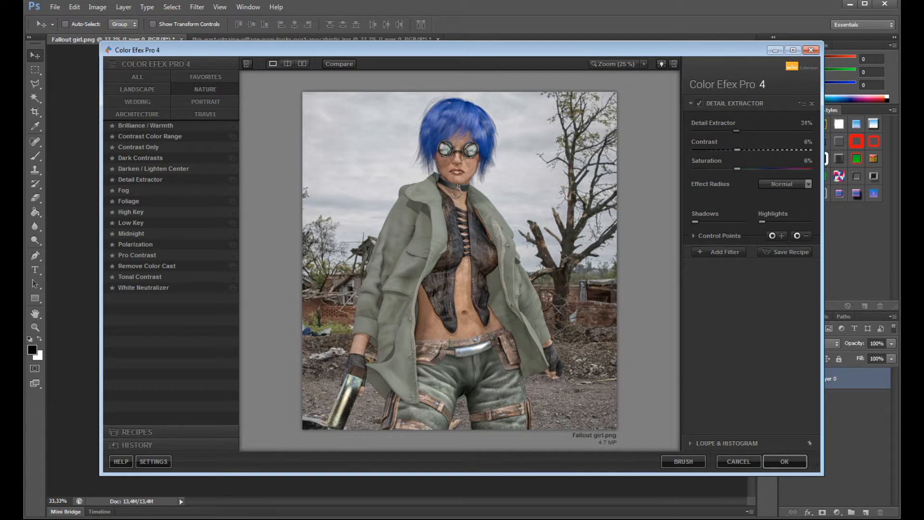
{"action": "key", "text": "space"}
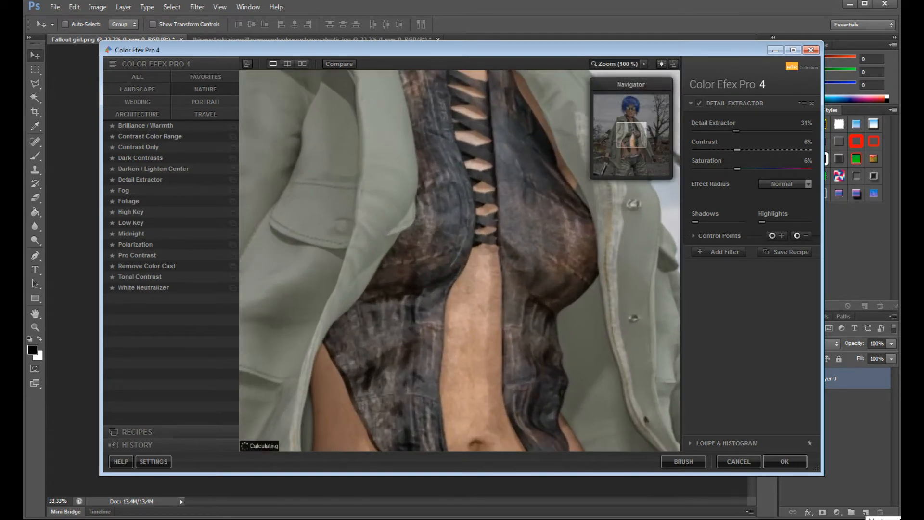
{"action": "left_click_drag", "start_coordinate": [634, 126], "coordinate": [635, 109]}
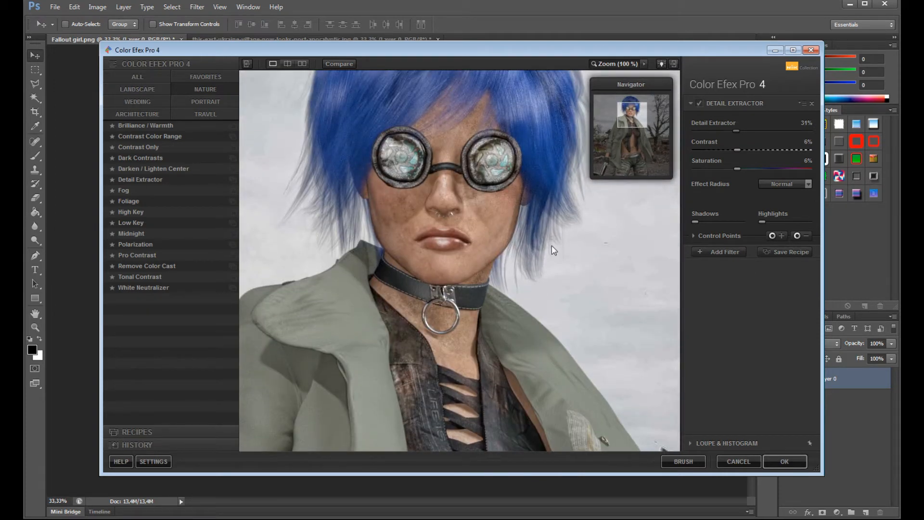
{"action": "left_click_drag", "start_coordinate": [736, 128], "coordinate": [682, 138]}
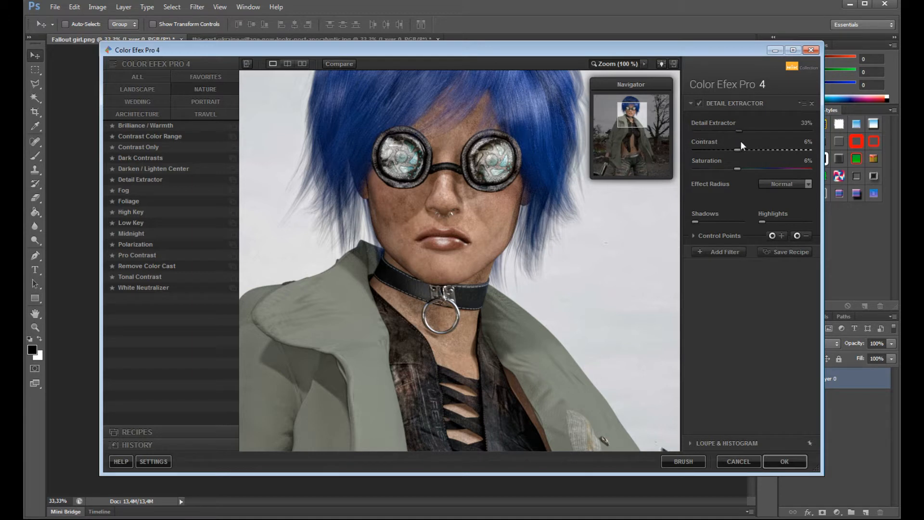
{"action": "left_click_drag", "start_coordinate": [743, 142], "coordinate": [763, 140]}
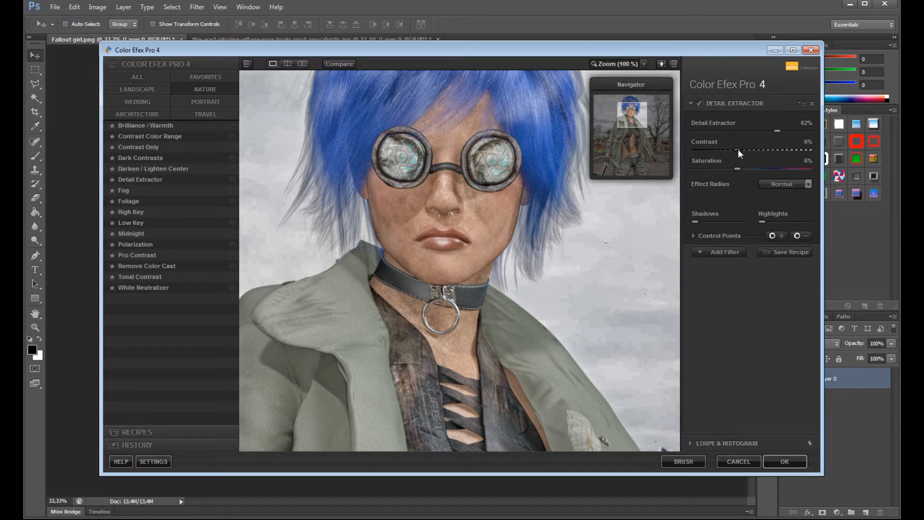
- Set the Detail Extractor's contrast to 76% and check the effect on the whole image
{"action": "mouse_move", "coordinate": [761, 151]}
{"action": "left_mouse_down"}
{"action": "mouse_move", "coordinate": [777, 149]}
{"action": "mouse_move", "coordinate": [703, 157]}
{"action": "mouse_move", "coordinate": [770, 158]}
{"action": "left_mouse_up"}
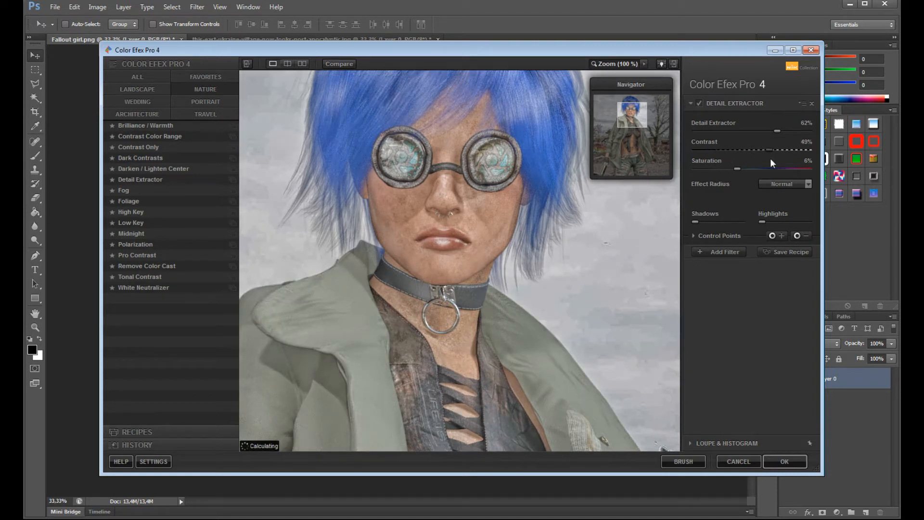
{"action": "left_click_drag", "start_coordinate": [782, 157], "coordinate": [790, 158]}
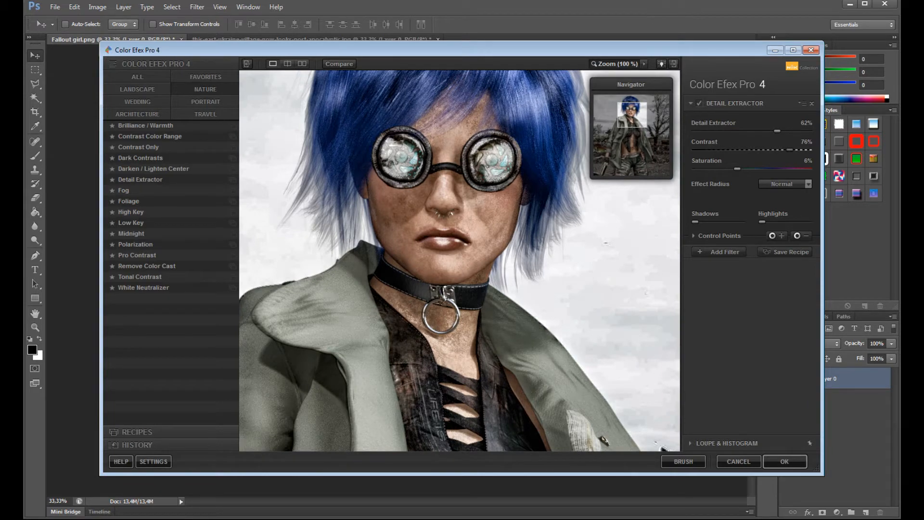
{"action": "left_click", "coordinate": [615, 64]}
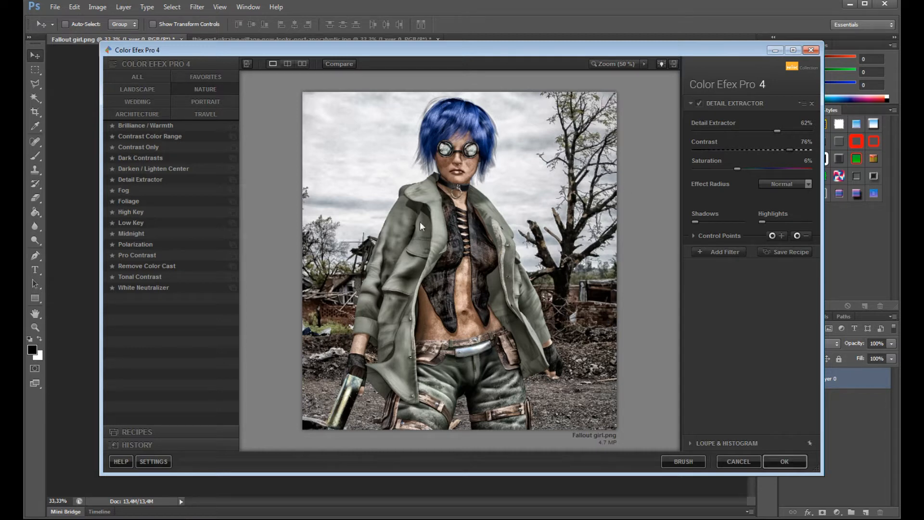
- Try a Midnight filter on top of Detail Extractor with brightness 100% and blur 49%, and remove it
{"action": "left_click", "coordinate": [720, 252]}
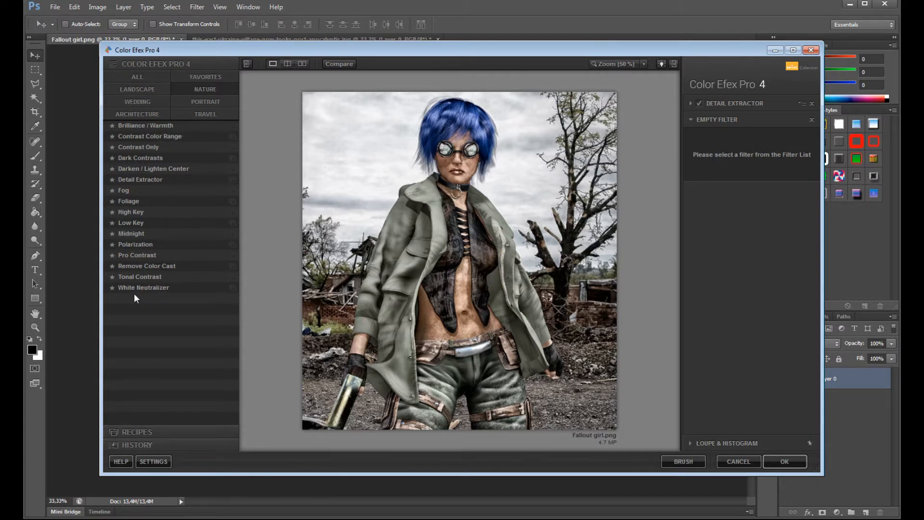
{"action": "left_click", "coordinate": [129, 233]}
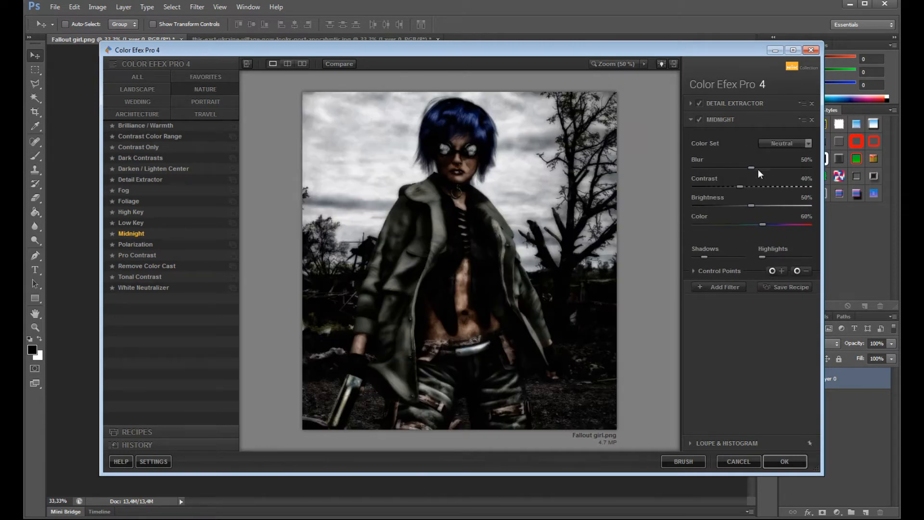
{"action": "left_click_drag", "start_coordinate": [751, 205], "coordinate": [810, 205]}
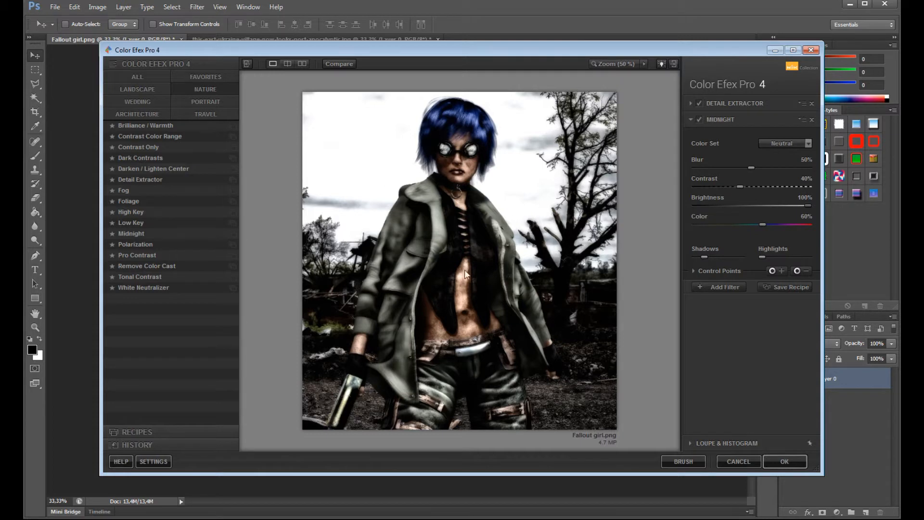
{"action": "left_click_drag", "start_coordinate": [747, 169], "coordinate": [751, 167]}
{"action": "left_click", "coordinate": [699, 120]}
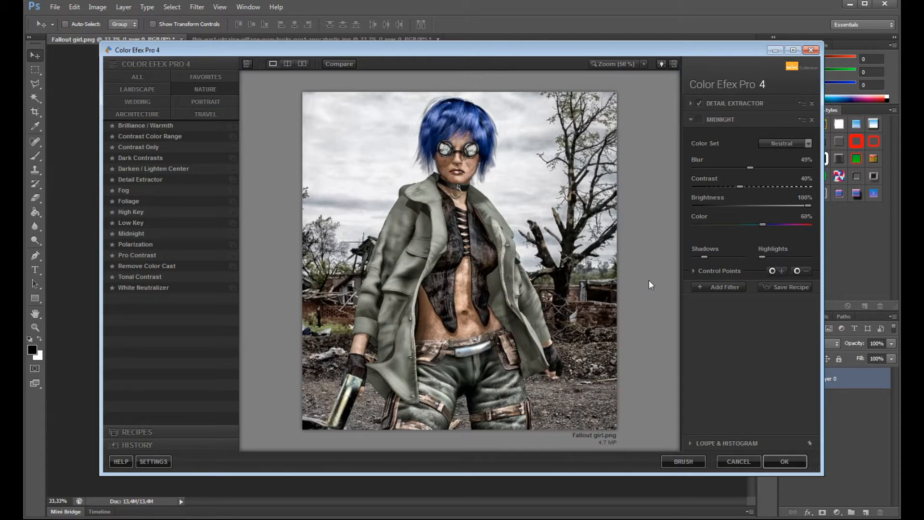
{"action": "left_click", "coordinate": [810, 121]}
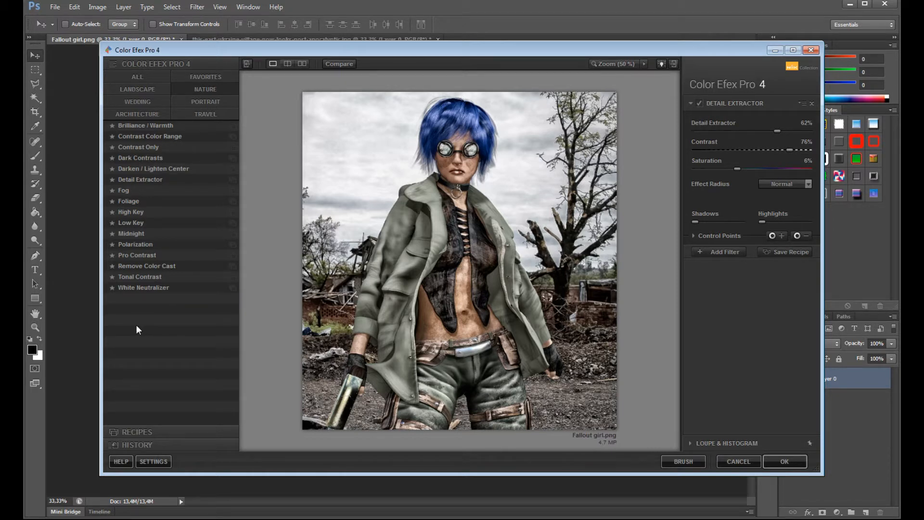
- Try the Darken / Lighten Center filter with shape 2, center luminosity -18% and border luminosity -91%, and remove it
{"action": "left_click", "coordinate": [130, 168]}
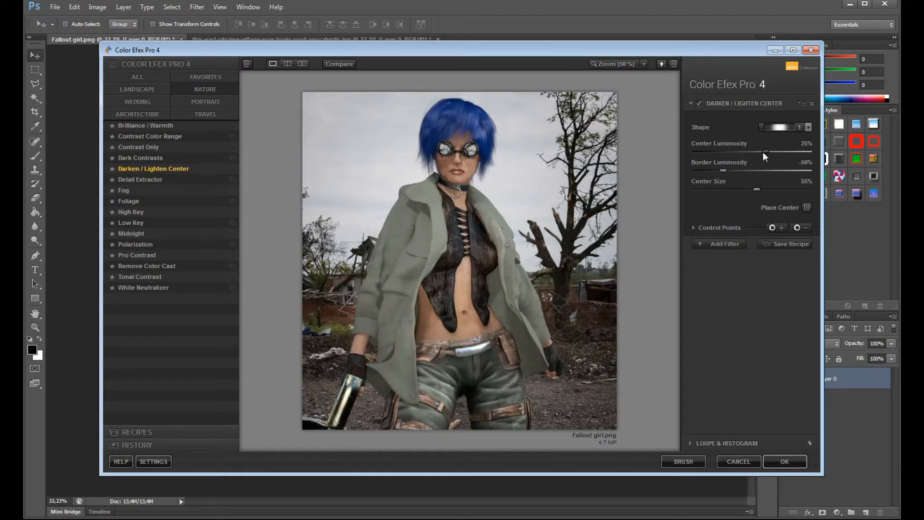
{"action": "left_click_drag", "start_coordinate": [764, 151], "coordinate": [734, 157]}
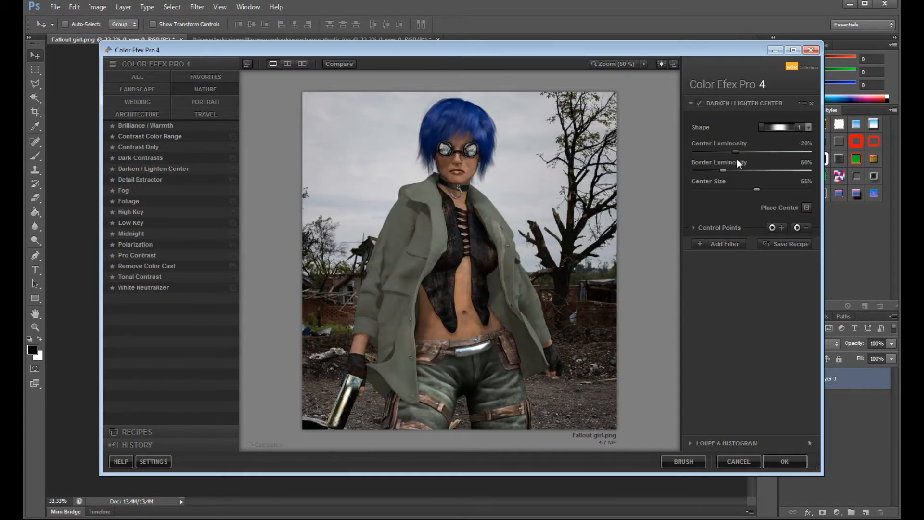
{"action": "left_click", "coordinate": [800, 126]}
{"action": "left_click", "coordinate": [784, 150]}
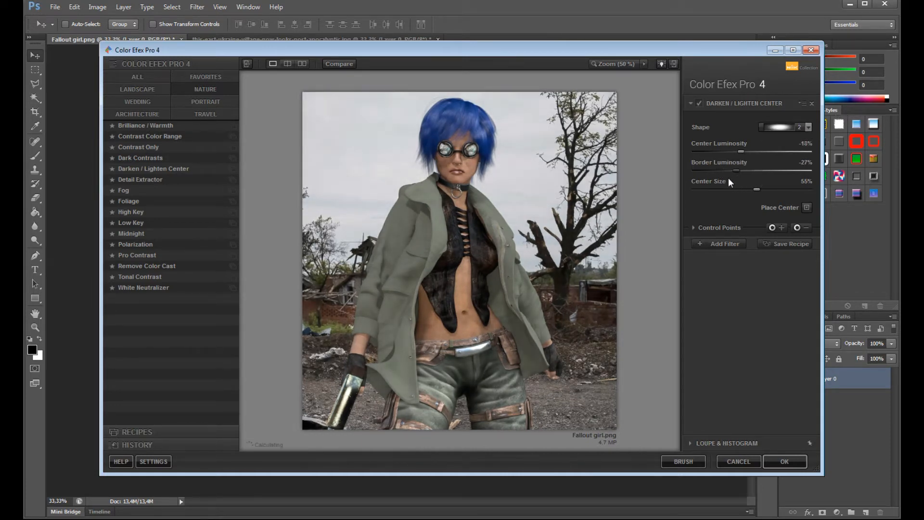
{"action": "left_click_drag", "start_coordinate": [741, 170], "coordinate": [700, 171]}
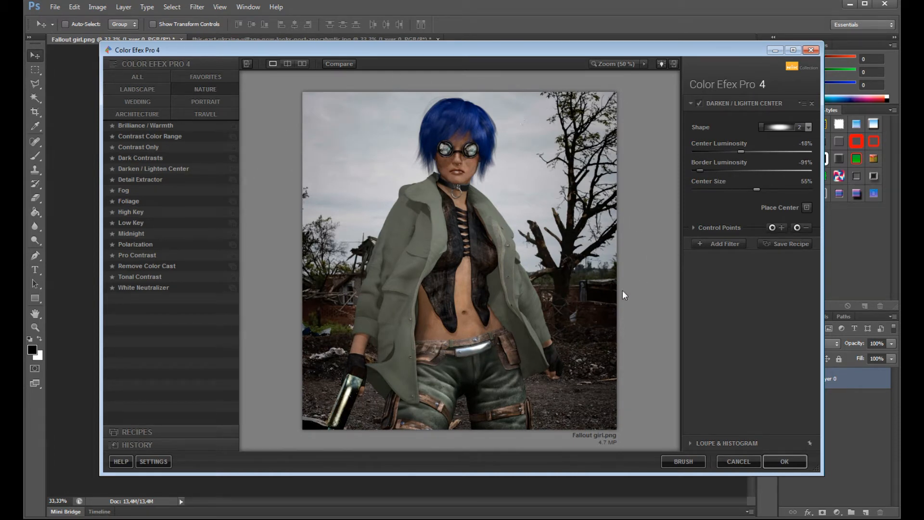
{"action": "left_click", "coordinate": [813, 104]}
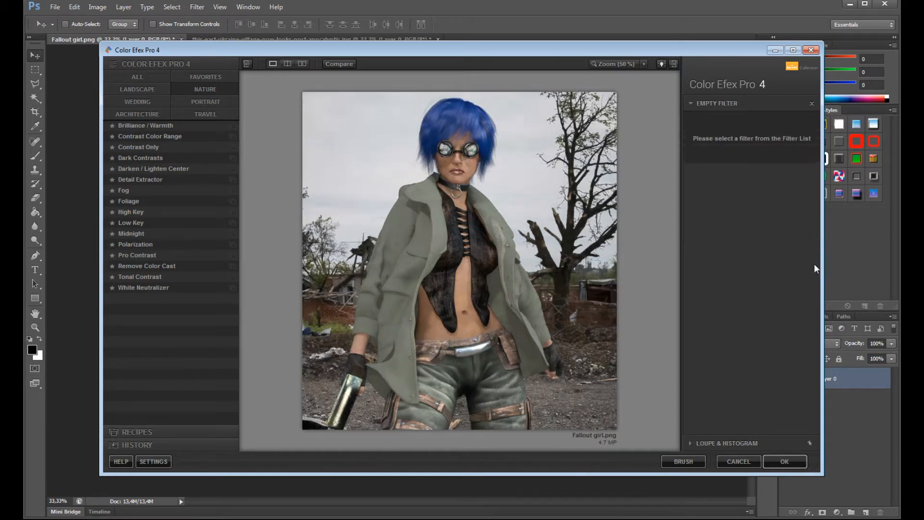
- Apply the Detail Extractor filter again with its amount at 61% and its contrast strongly raised
{"action": "left_click", "coordinate": [137, 180]}
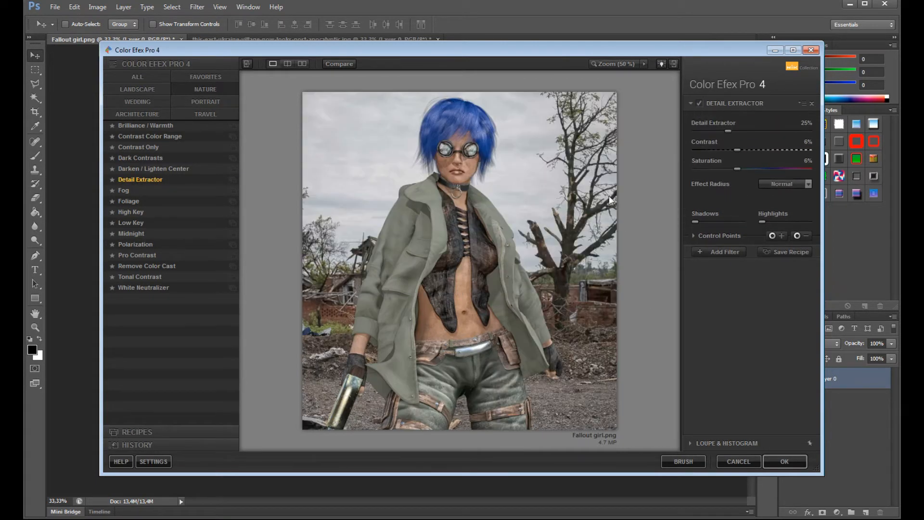
{"action": "left_click_drag", "start_coordinate": [741, 152], "coordinate": [763, 161]}
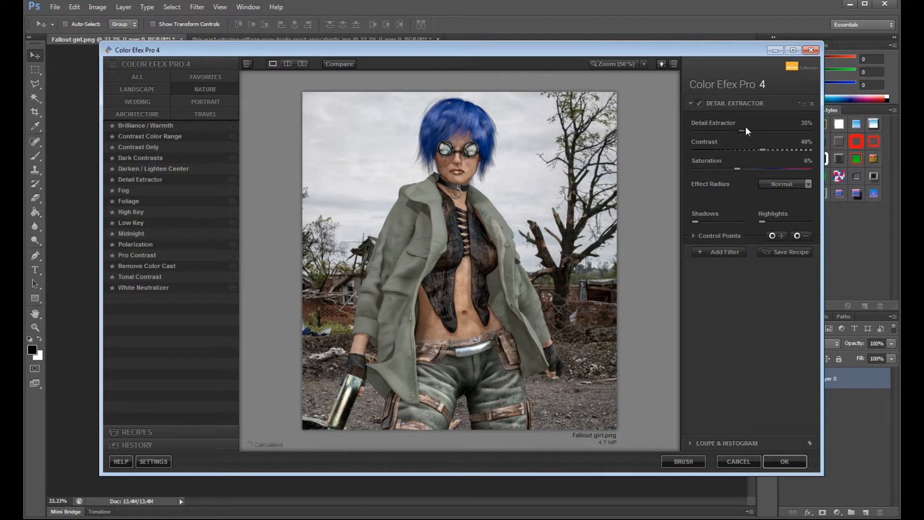
{"action": "left_click_drag", "start_coordinate": [773, 140], "coordinate": [779, 143]}
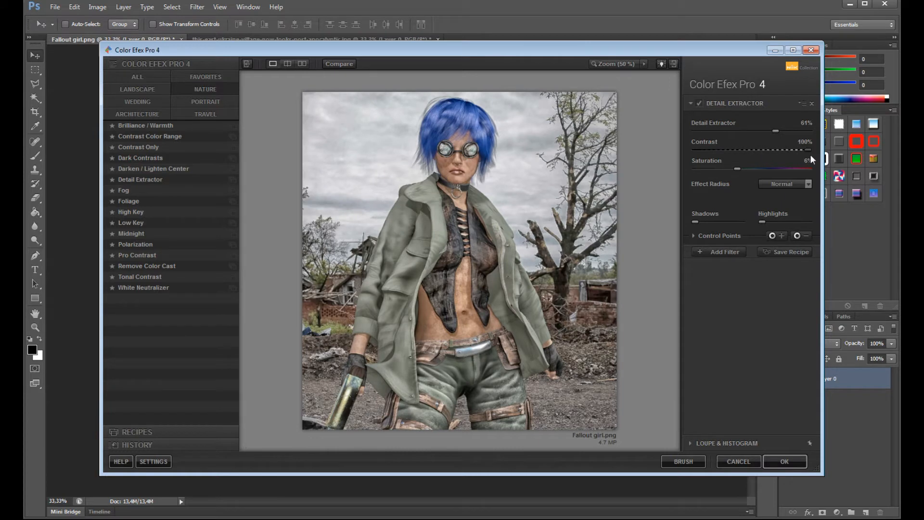
{"action": "left_click_drag", "start_coordinate": [811, 155], "coordinate": [795, 156]}
- Add the Classical Soft Focus portrait filter on top of Detail Extractor and compare the image with it off and on
{"action": "left_click", "coordinate": [706, 254]}
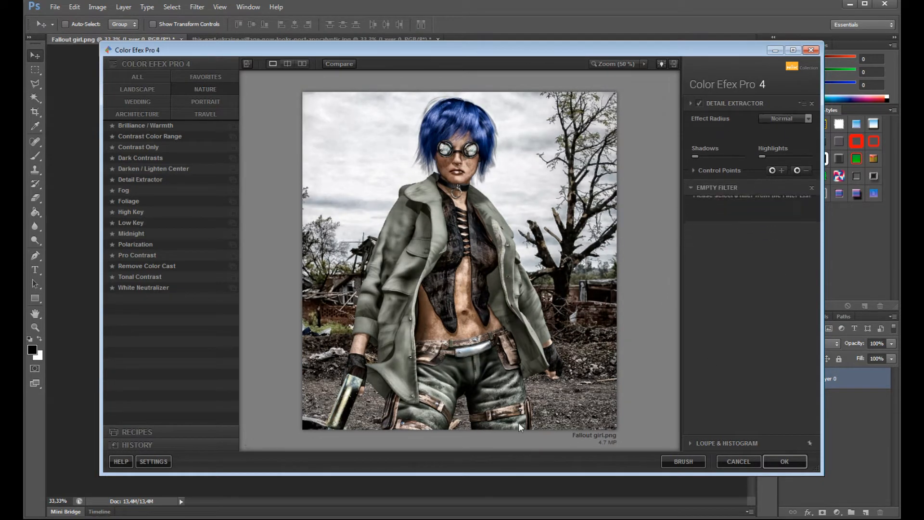
{"action": "left_click", "coordinate": [210, 101]}
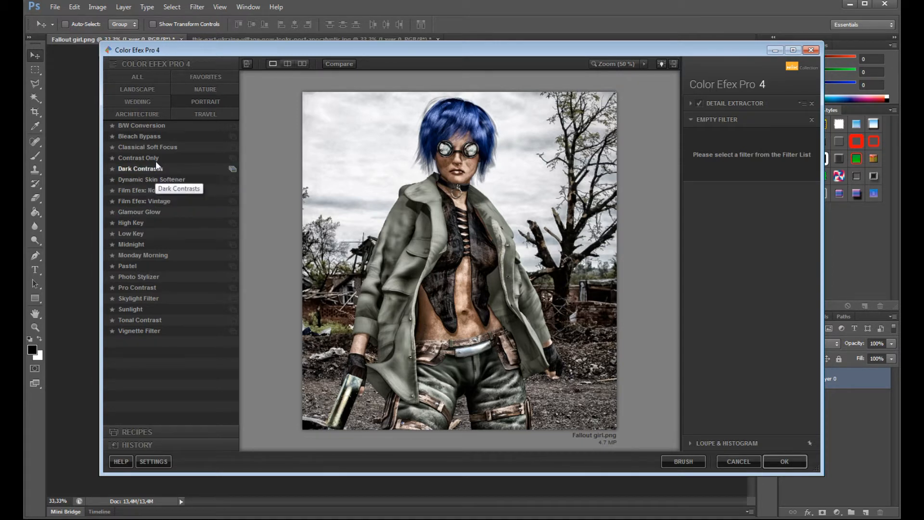
{"action": "left_click", "coordinate": [159, 148]}
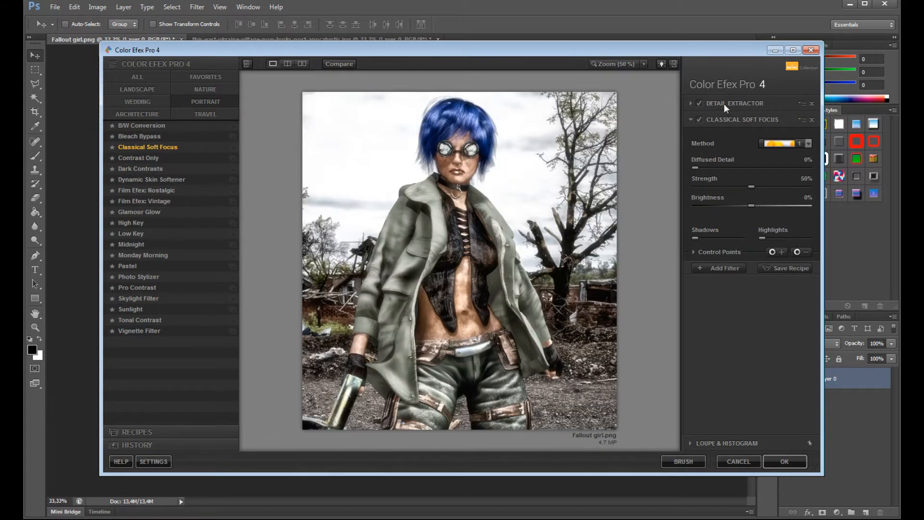
{"action": "left_click", "coordinate": [700, 119]}
{"action": "left_click", "coordinate": [701, 119]}
{"action": "left_click", "coordinate": [701, 119]}
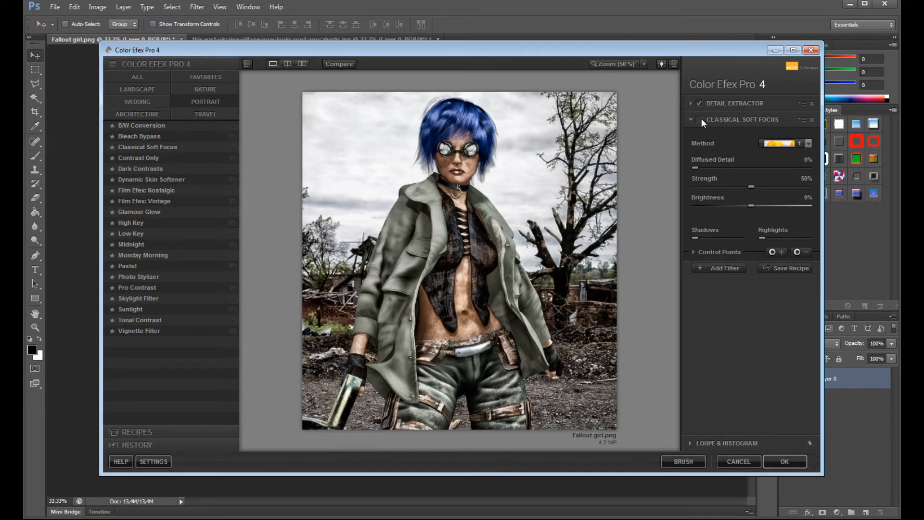
{"action": "left_click", "coordinate": [700, 118]}
- Set Classical Soft Focus to Diffusion method 1 with brightness -44%, strength 57% and diffused detail 35%
{"action": "left_click", "coordinate": [808, 143]}
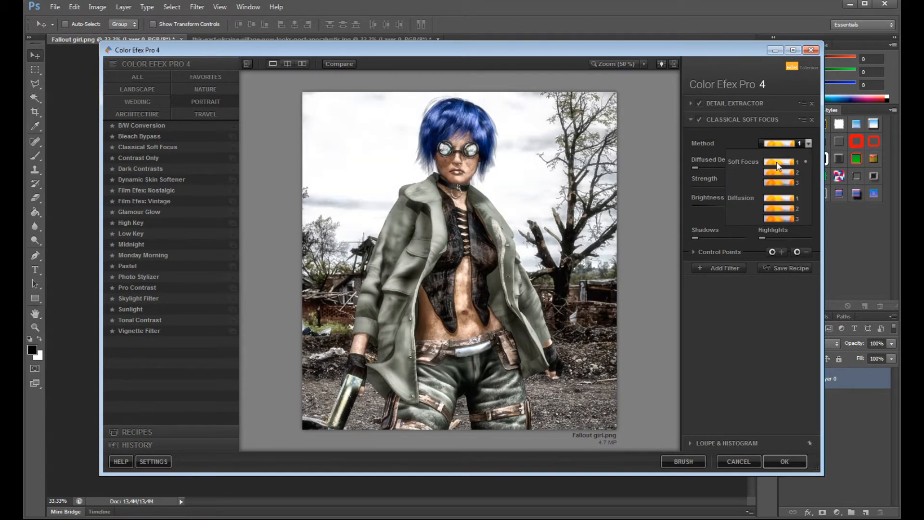
{"action": "left_click", "coordinate": [767, 197]}
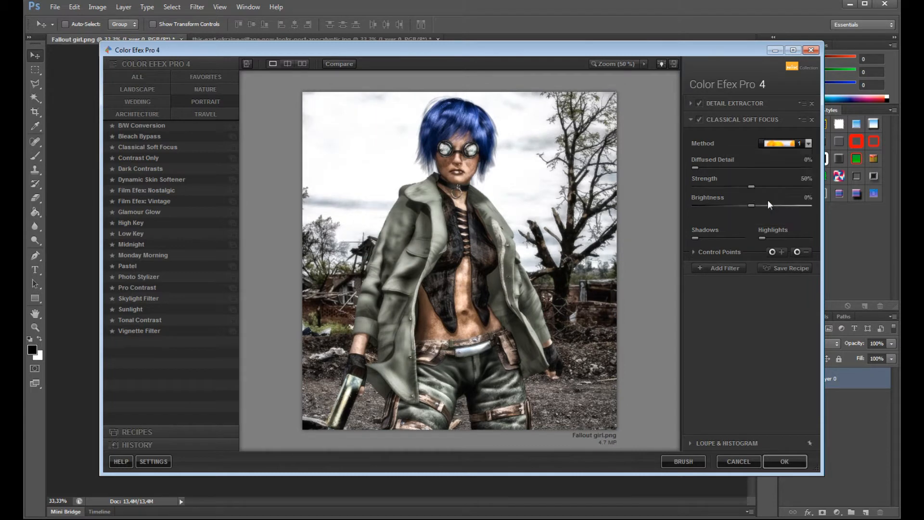
{"action": "left_click_drag", "start_coordinate": [752, 204], "coordinate": [728, 206]}
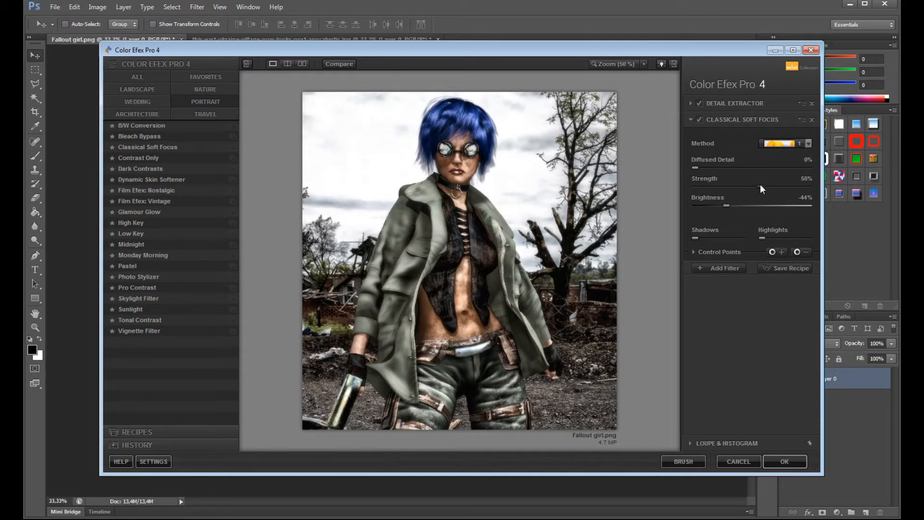
{"action": "mouse_move", "coordinate": [734, 187]}
{"action": "left_mouse_down"}
{"action": "mouse_move", "coordinate": [766, 190]}
{"action": "mouse_move", "coordinate": [728, 195]}
{"action": "left_mouse_up"}
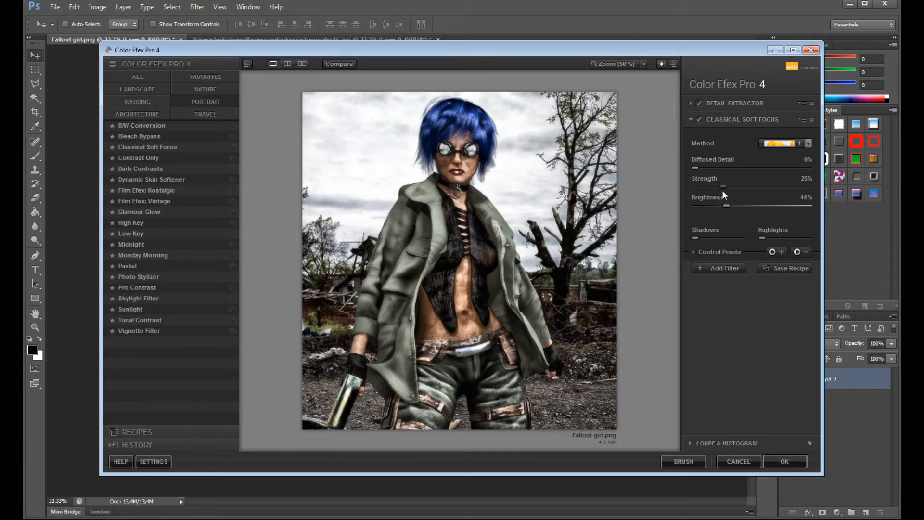
{"action": "left_click_drag", "start_coordinate": [739, 191], "coordinate": [759, 195]}
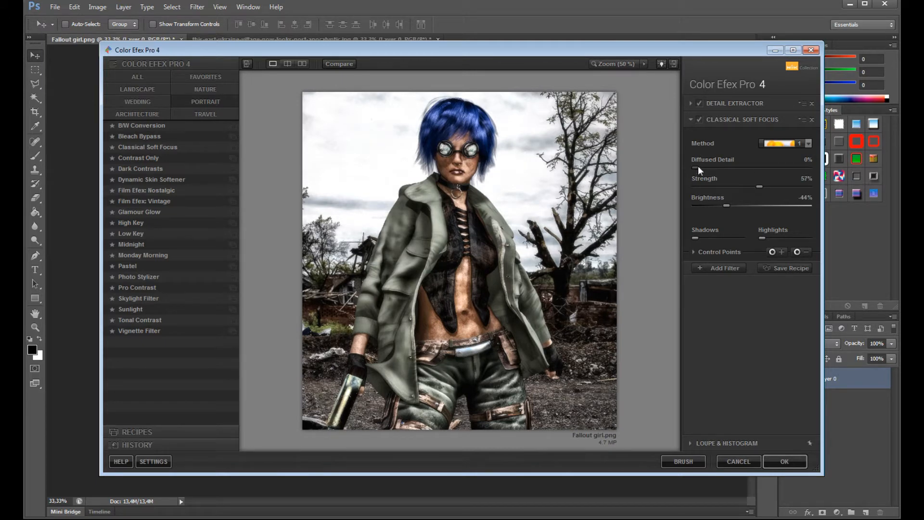
{"action": "left_click_drag", "start_coordinate": [735, 176], "coordinate": [736, 176]}
- Show the ready-made recipes and remove both the Classical Soft Focus and Detail Extractor filters
{"action": "left_click", "coordinate": [132, 432]}
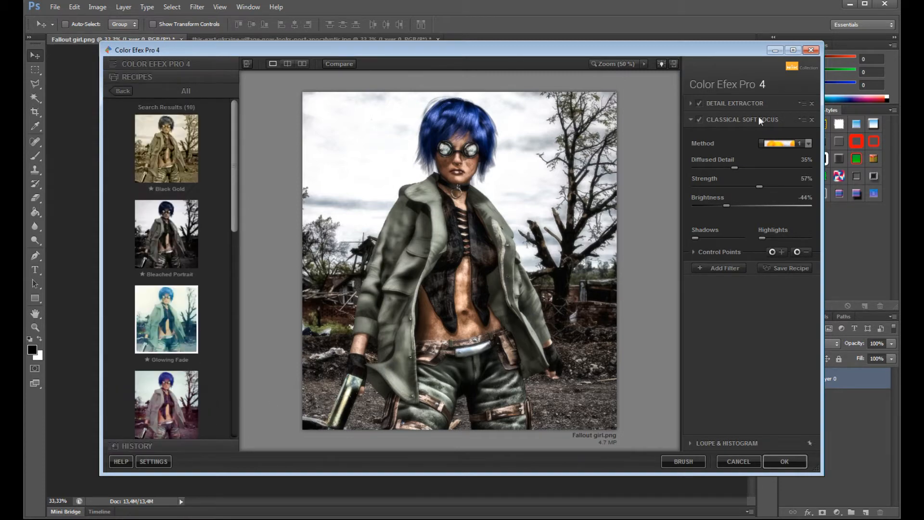
{"action": "left_click", "coordinate": [811, 119]}
{"action": "left_click", "coordinate": [812, 103]}
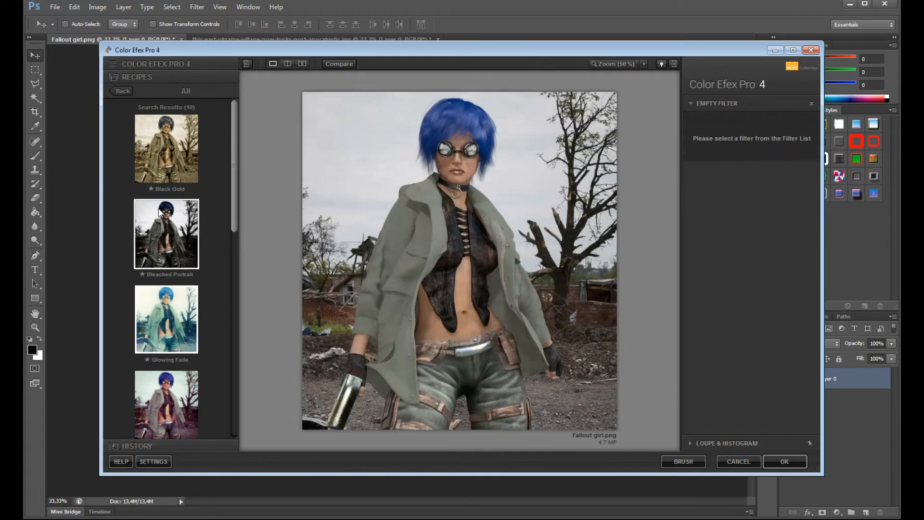
- Try the Purple Film, Sepia Glow and Super Cross Pop recipes on the image one after another
{"action": "left_click_drag", "start_coordinate": [236, 171], "coordinate": [259, 230]}
{"action": "left_click", "coordinate": [187, 256]}
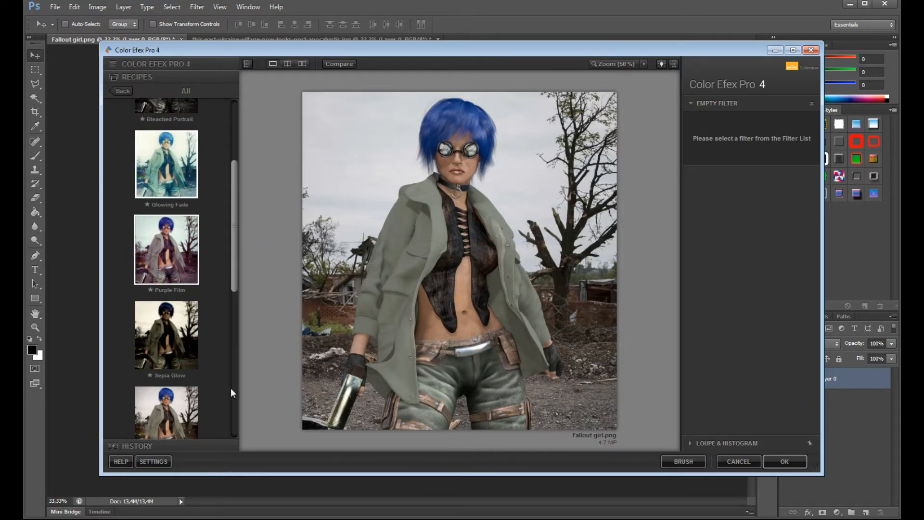
{"action": "scroll", "coordinate": [230, 214], "scroll_direction": "down", "scroll_amount": 2}
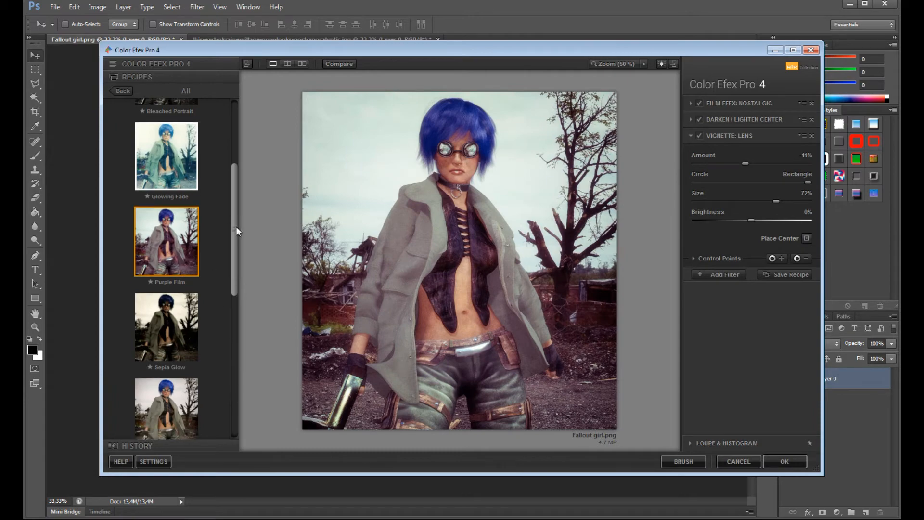
{"action": "left_click", "coordinate": [177, 270]}
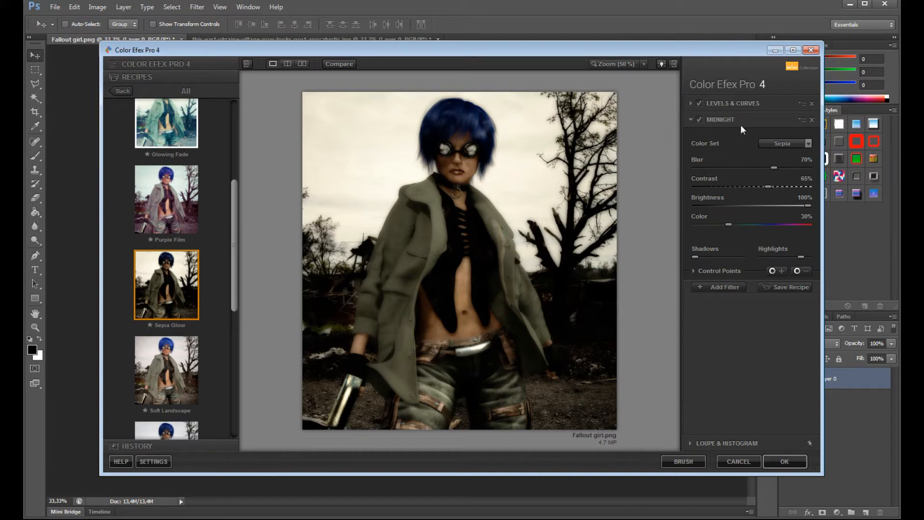
{"action": "left_click_drag", "start_coordinate": [235, 257], "coordinate": [234, 341]}
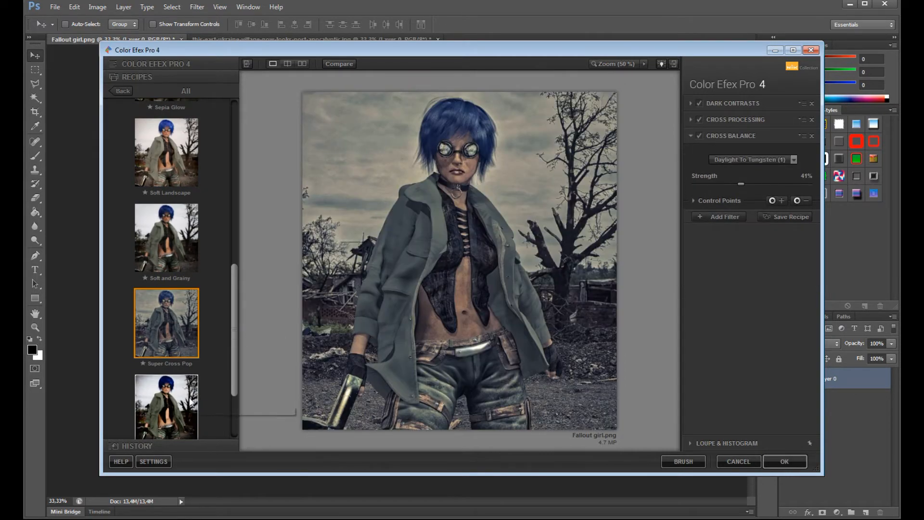
- Try the Vintage Saturation recipe with a Type 3 image border, size -32% and spread -58%, and cancel Color Efex Pro 4
{"action": "left_click", "coordinate": [216, 391]}
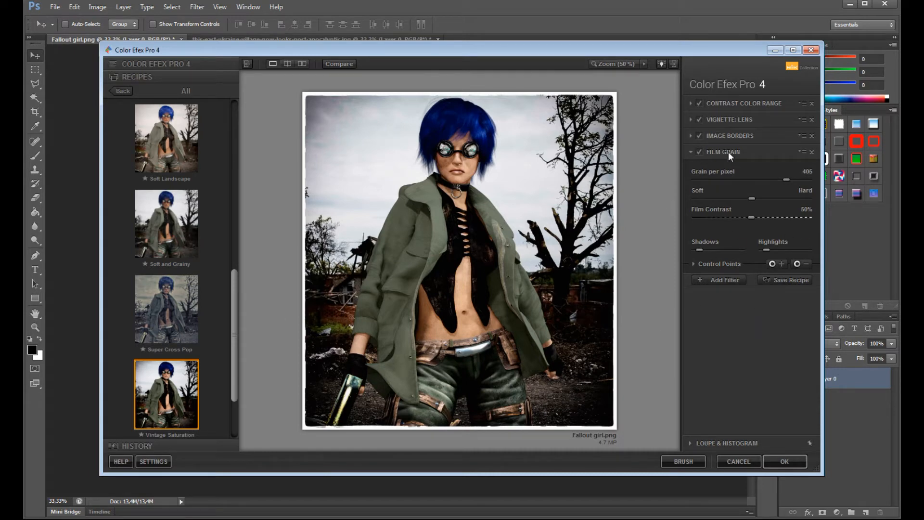
{"action": "left_click", "coordinate": [717, 136]}
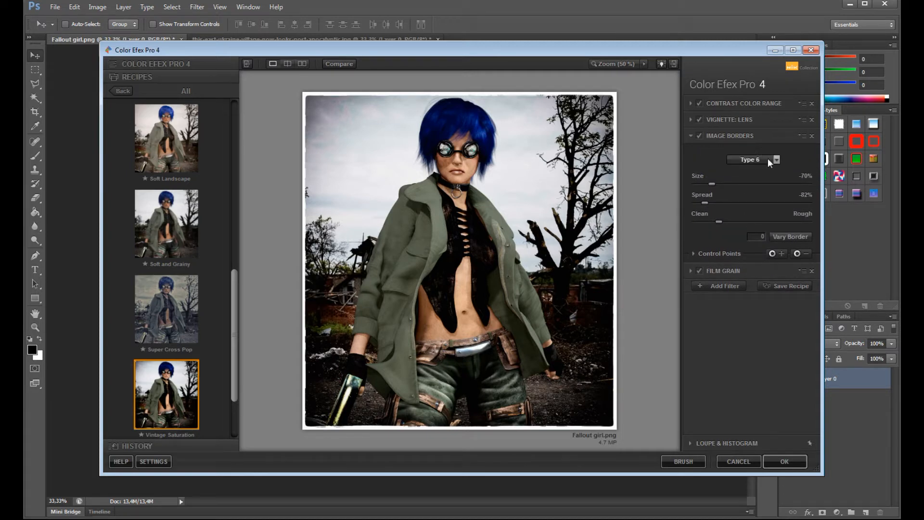
{"action": "left_click", "coordinate": [768, 160]}
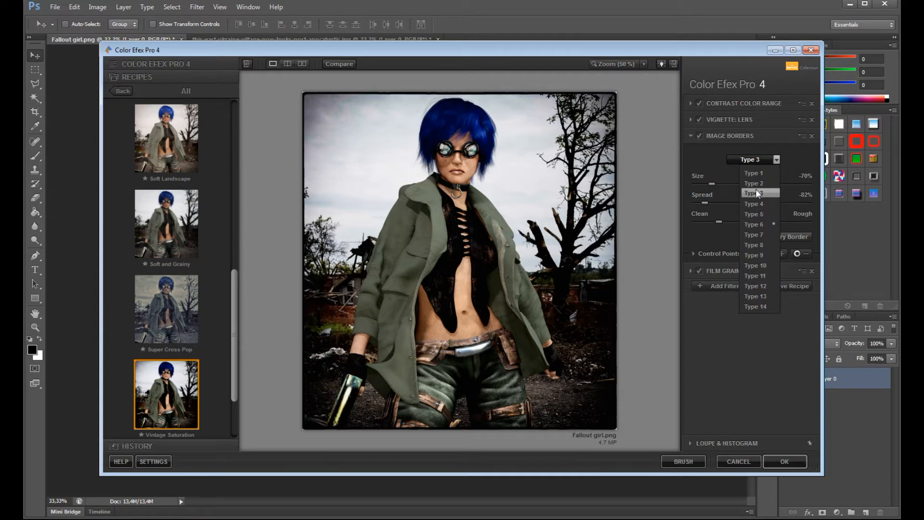
{"action": "left_click", "coordinate": [757, 193]}
{"action": "left_click_drag", "start_coordinate": [713, 184], "coordinate": [721, 206]}
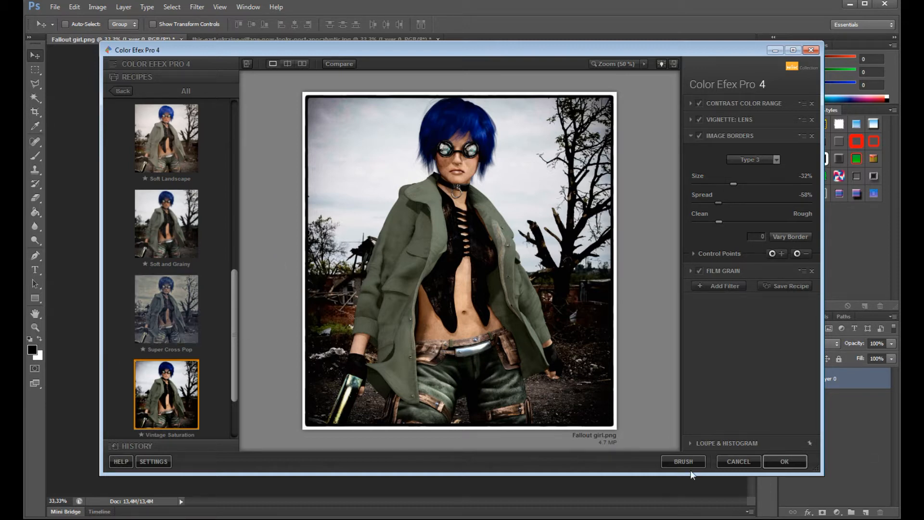
{"action": "left_click", "coordinate": [732, 461]}
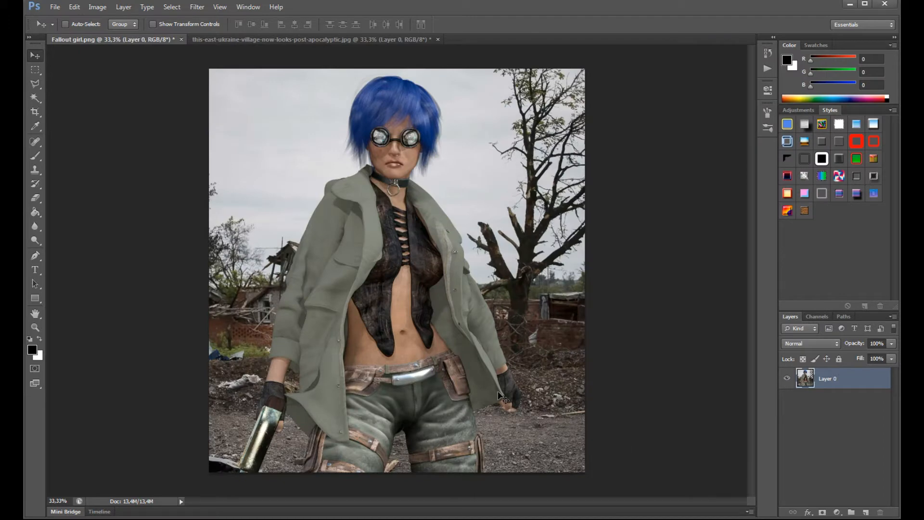
- Open the Nik Collection's Dfine 2 filter on the image and go from noise measurement to the noise reduction settings
{"action": "left_click", "coordinate": [197, 7]}
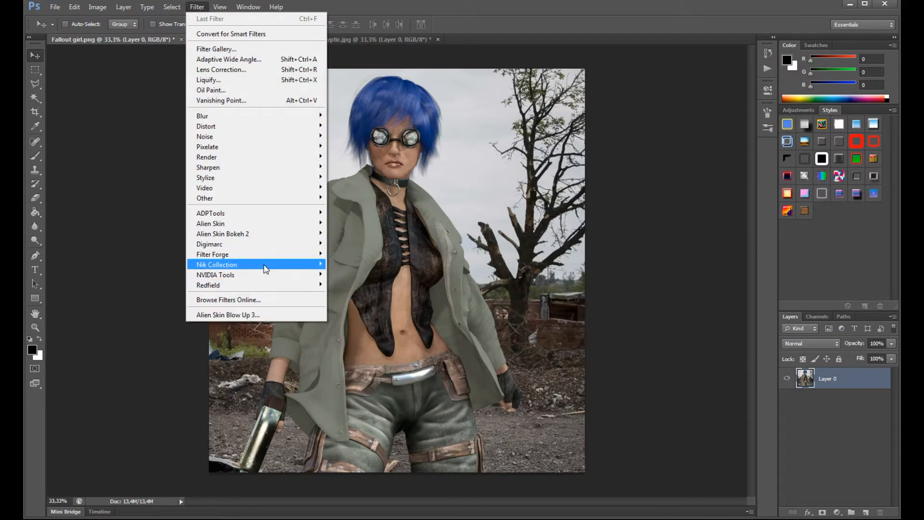
{"action": "mouse_move", "coordinate": [267, 266]}
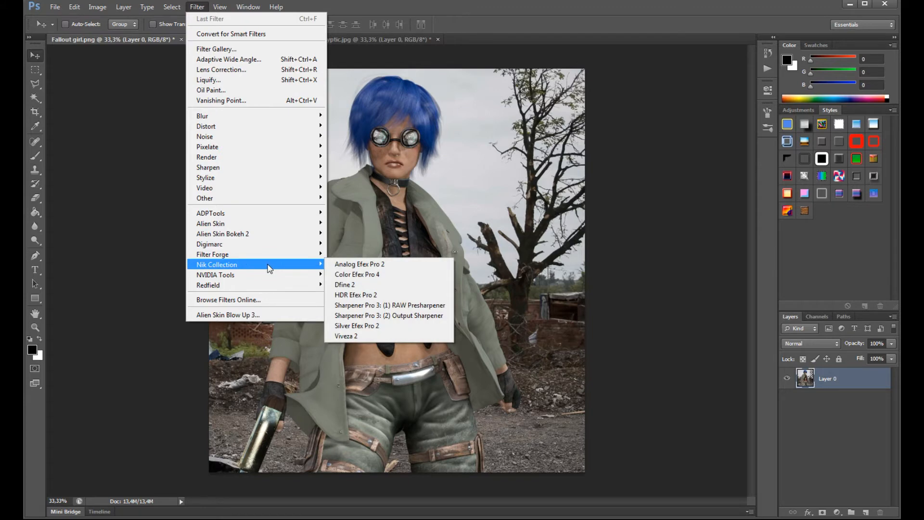
{"action": "left_click", "coordinate": [378, 288]}
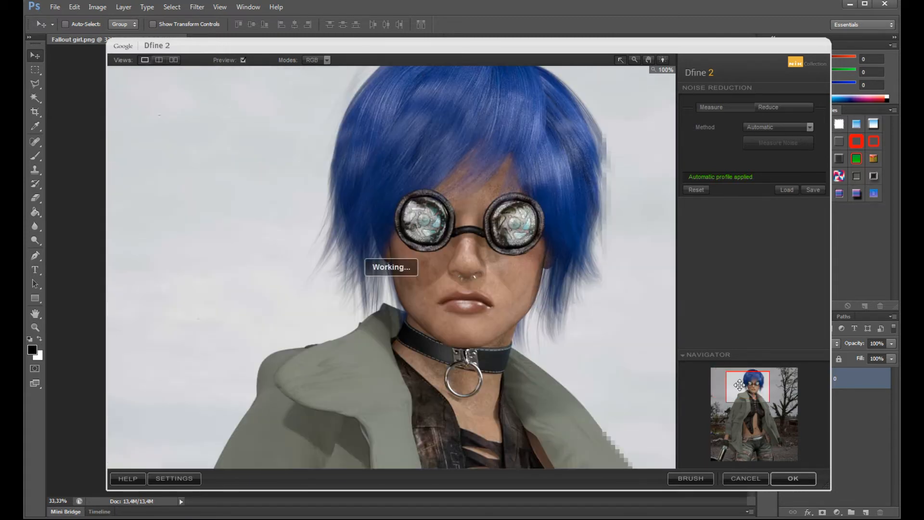
{"action": "left_click", "coordinate": [786, 129]}
{"action": "left_click", "coordinate": [786, 129]}
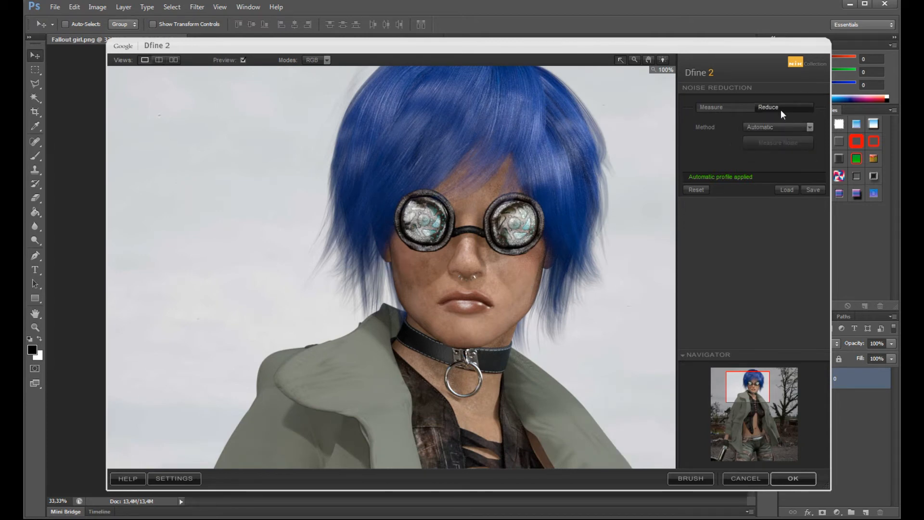
{"action": "left_click", "coordinate": [783, 108]}
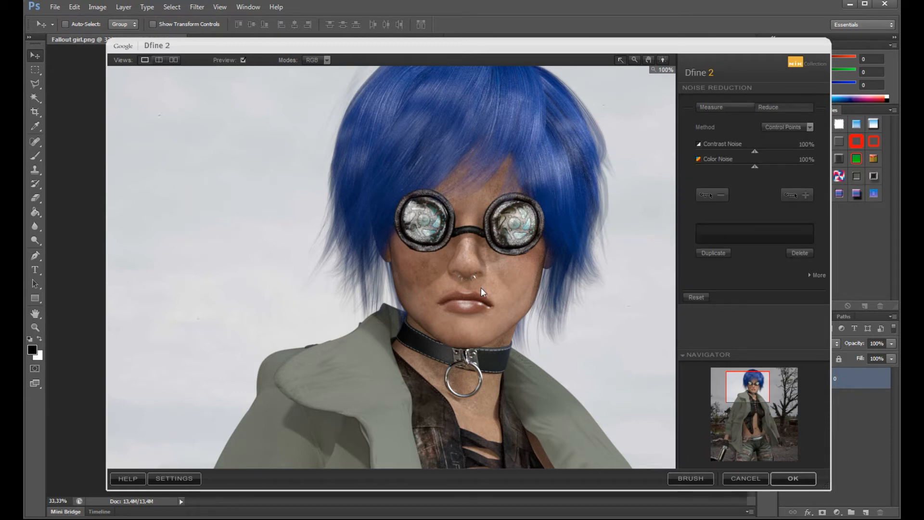
- Set Dfine 2's contrast noise reduction to 42% and color noise reduction to 200%, and apply the filter
{"action": "left_click_drag", "start_coordinate": [753, 153], "coordinate": [720, 157]}
{"action": "left_click_drag", "start_coordinate": [754, 166], "coordinate": [772, 167]}
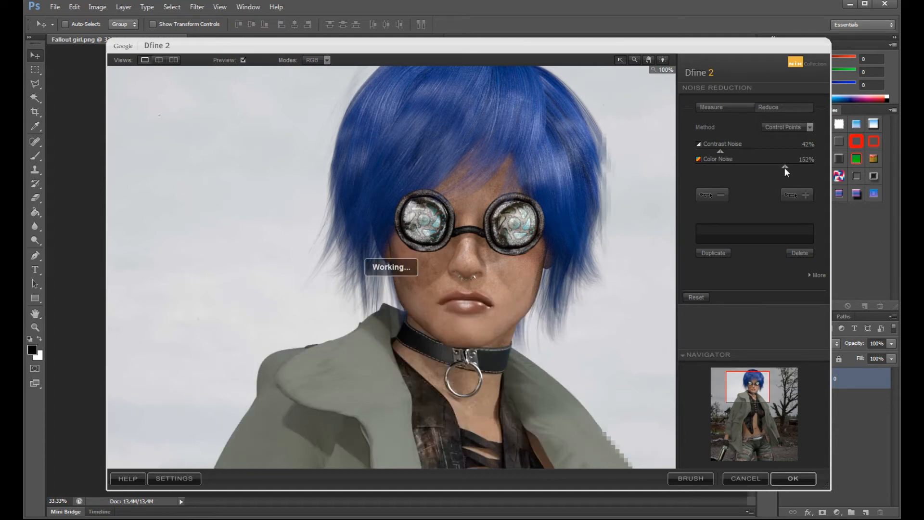
{"action": "left_click_drag", "start_coordinate": [772, 167], "coordinate": [839, 195]}
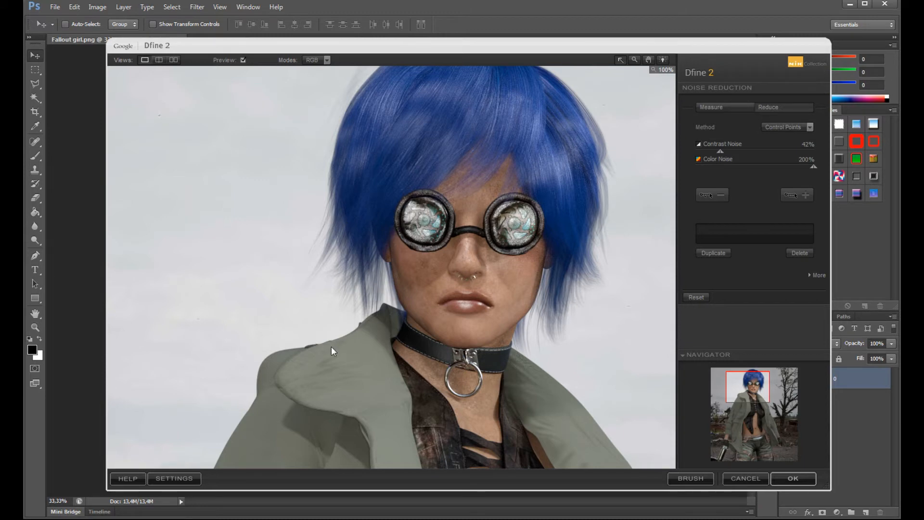
{"action": "left_click", "coordinate": [779, 478]}
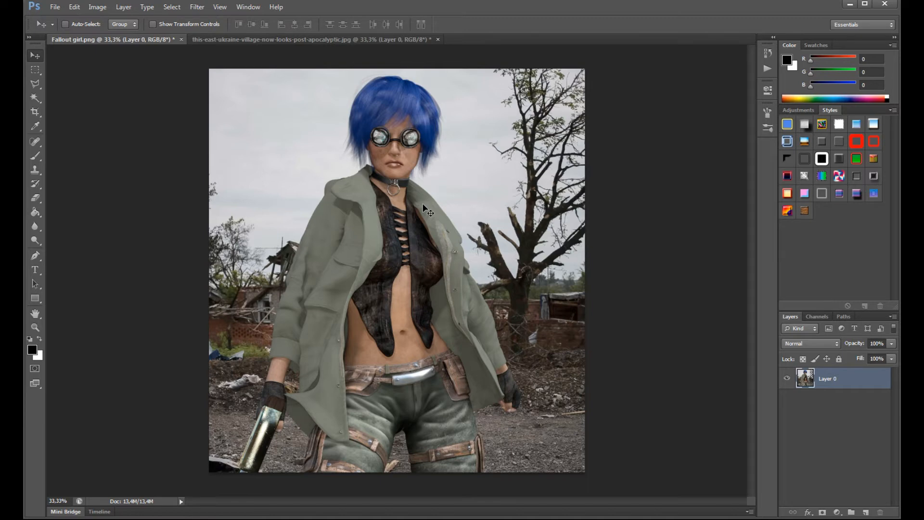
- Open the Nik Collection's HDR Efex Pro 2 filter on the merged image
{"action": "left_click", "coordinate": [194, 10]}
{"action": "mouse_move", "coordinate": [247, 264]}
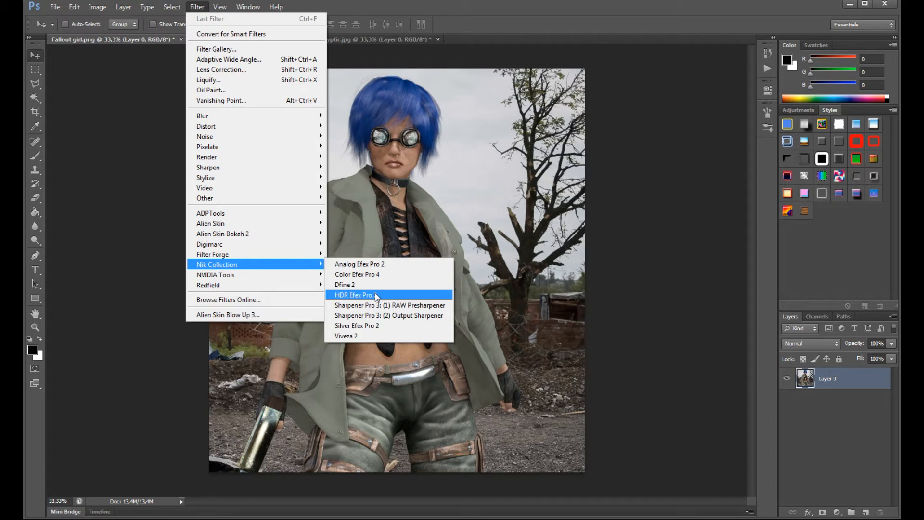
{"action": "left_click", "coordinate": [374, 293]}
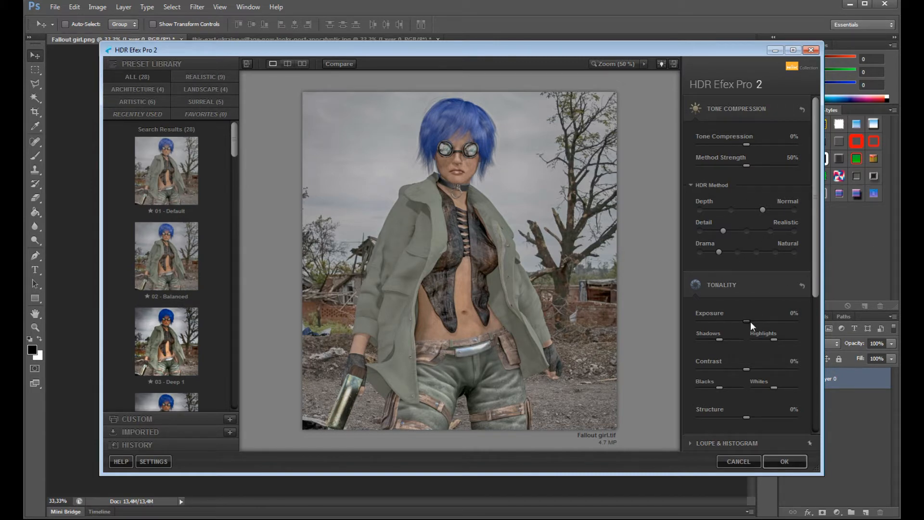
- Set the HDR exposure to 6%, with Depth at Subtle, Detail at Accentuated and Drama at Natural
{"action": "mouse_move", "coordinate": [747, 320]}
{"action": "left_mouse_down"}
{"action": "mouse_move", "coordinate": [775, 323]}
{"action": "mouse_move", "coordinate": [749, 322]}
{"action": "left_mouse_up"}
{"action": "left_click", "coordinate": [738, 253]}
{"action": "left_click", "coordinate": [746, 232]}
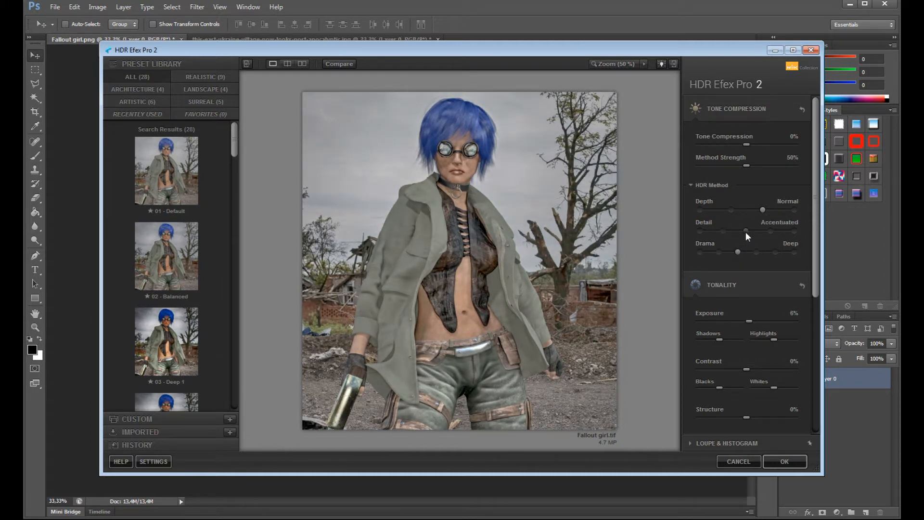
{"action": "left_click", "coordinate": [730, 210]}
{"action": "left_click", "coordinate": [719, 251]}
- Set the HDR method strength to 21%, tone compression to -39% and color temperature to -11%
{"action": "left_click_drag", "start_coordinate": [744, 164], "coordinate": [718, 167]}
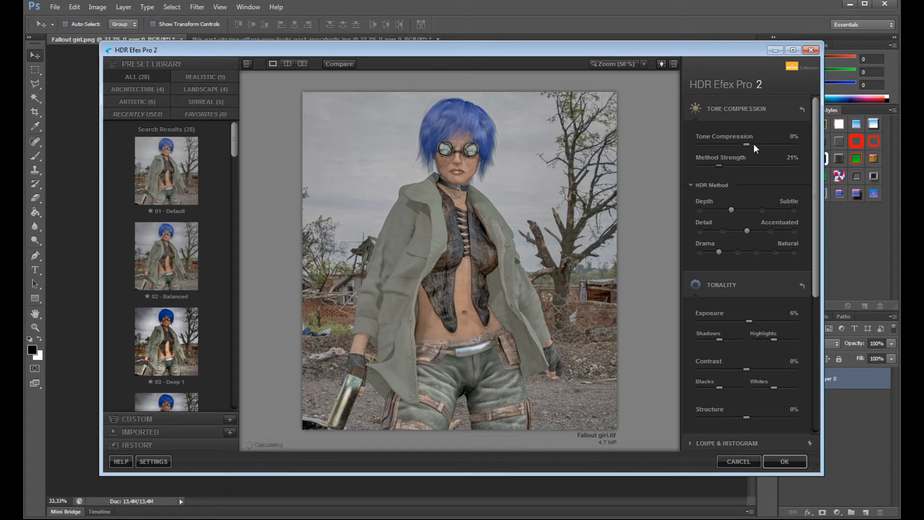
{"action": "left_click_drag", "start_coordinate": [778, 148], "coordinate": [720, 155]}
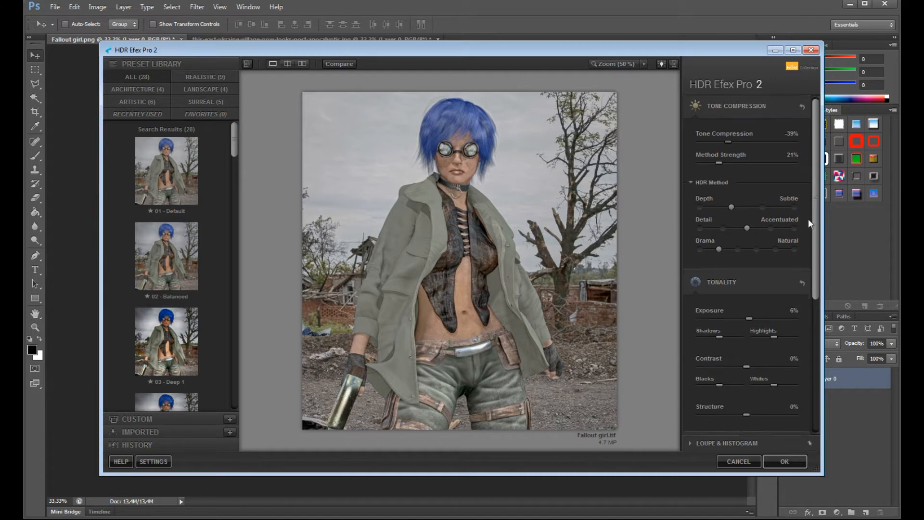
{"action": "scroll", "coordinate": [799, 291], "scroll_direction": "down", "scroll_amount": 3}
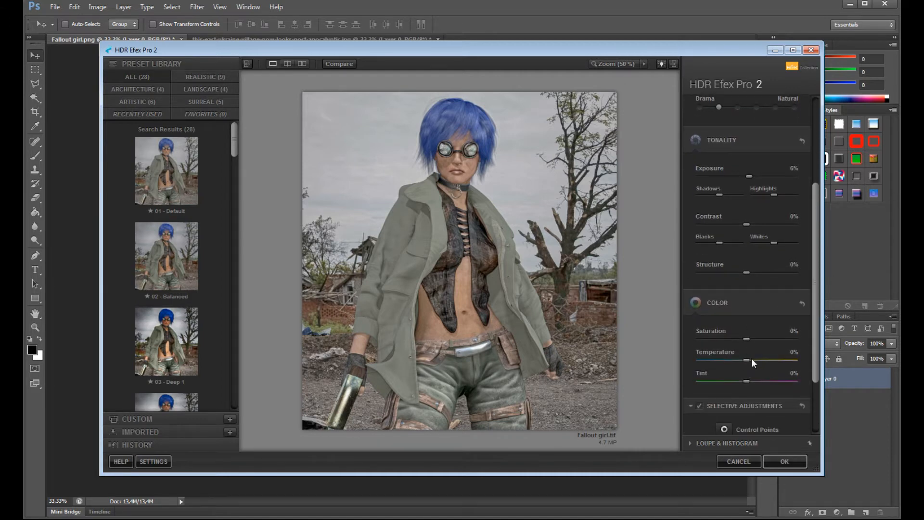
{"action": "left_click_drag", "start_coordinate": [761, 359], "coordinate": [741, 358]}
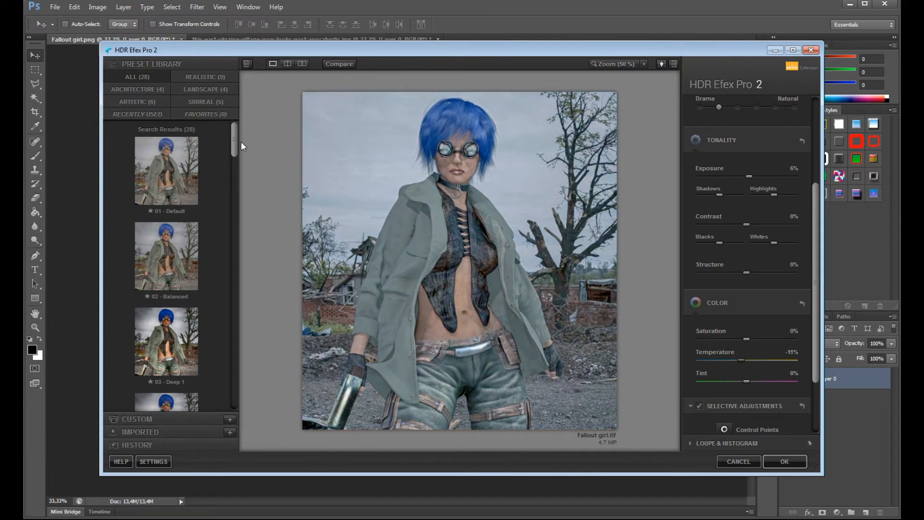
- Try the HDR presets Structurized 2, Late Summer and B&W (artistic) on the image one after another
{"action": "left_click_drag", "start_coordinate": [235, 143], "coordinate": [244, 235]}
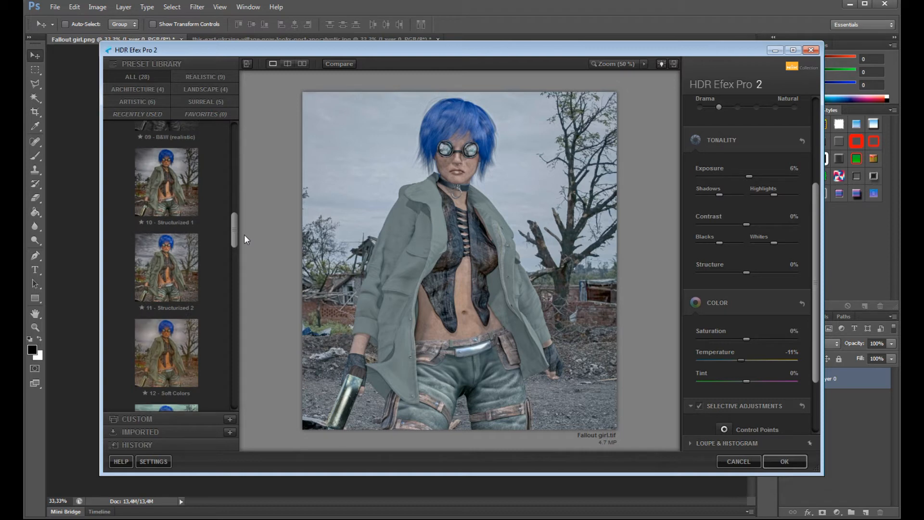
{"action": "left_click", "coordinate": [153, 261]}
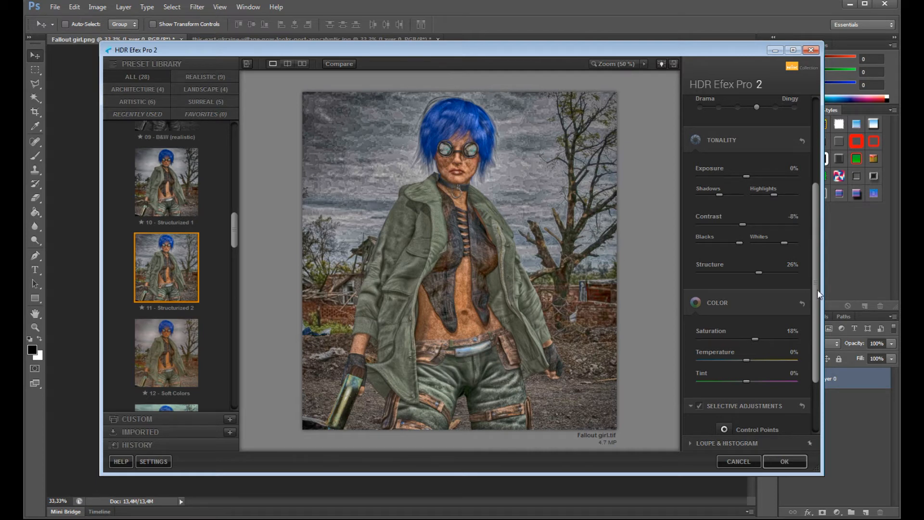
{"action": "left_click_drag", "start_coordinate": [235, 219], "coordinate": [233, 247]}
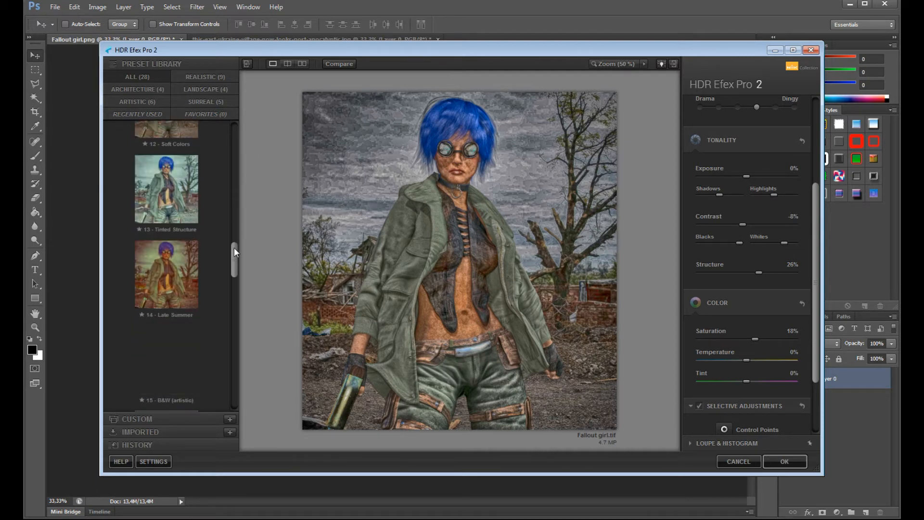
{"action": "left_click", "coordinate": [174, 263]}
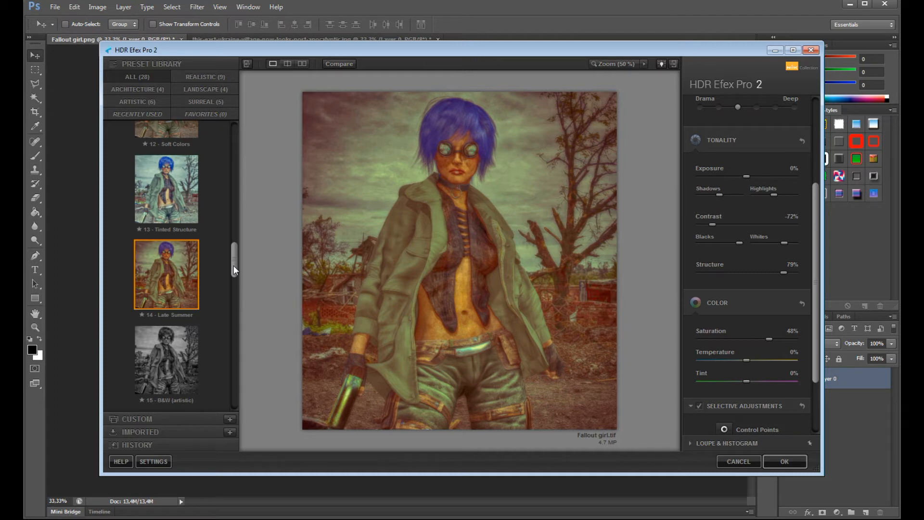
{"action": "left_click_drag", "start_coordinate": [233, 265], "coordinate": [235, 271]}
{"action": "left_click", "coordinate": [179, 297]}
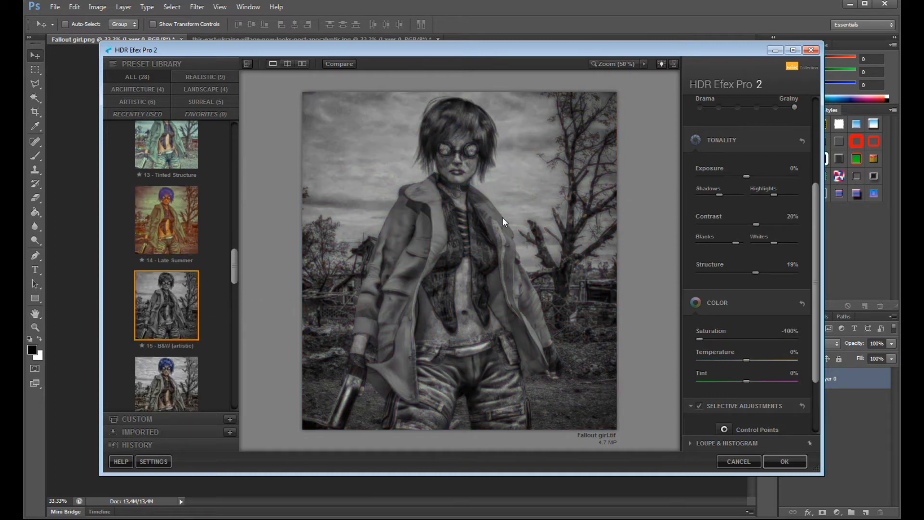
- Bring color back into the black-and-white look with saturation -46% and temperature 18%, and fine-tune the tint
{"action": "left_click_drag", "start_coordinate": [813, 230], "coordinate": [813, 292]}
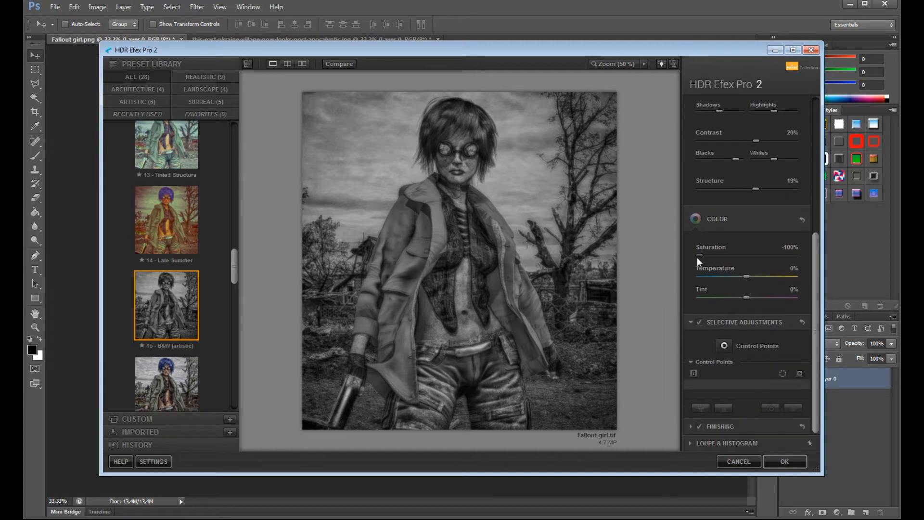
{"action": "left_click_drag", "start_coordinate": [700, 255], "coordinate": [755, 278]}
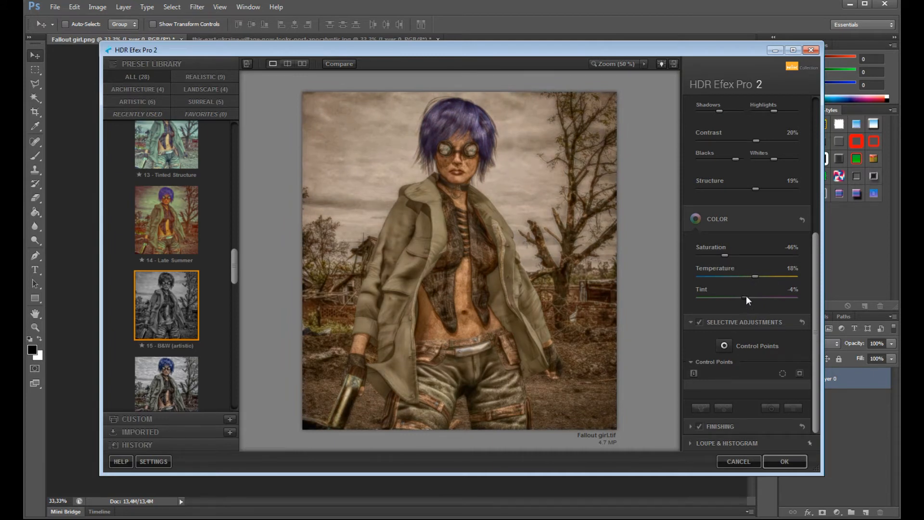
{"action": "mouse_move", "coordinate": [740, 297]}
{"action": "left_mouse_down"}
{"action": "mouse_move", "coordinate": [757, 297]}
{"action": "mouse_move", "coordinate": [748, 296]}
{"action": "left_mouse_up"}
- Compare HDR detail levels from Realistic to Detailed on close-ups, settling on Accentuated detail with Deep drama
{"action": "left_click_drag", "start_coordinate": [812, 253], "coordinate": [813, 159]}
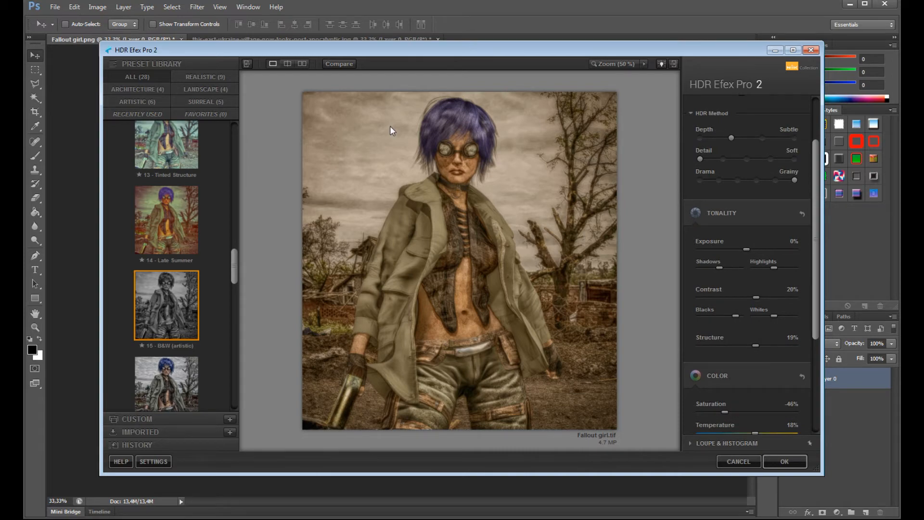
{"action": "left_click", "coordinate": [390, 125]}
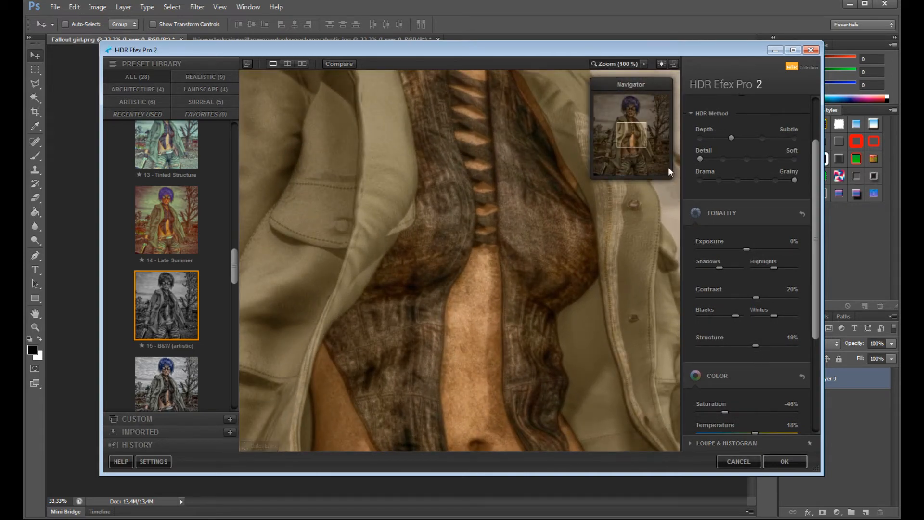
{"action": "left_click_drag", "start_coordinate": [630, 131], "coordinate": [631, 107]}
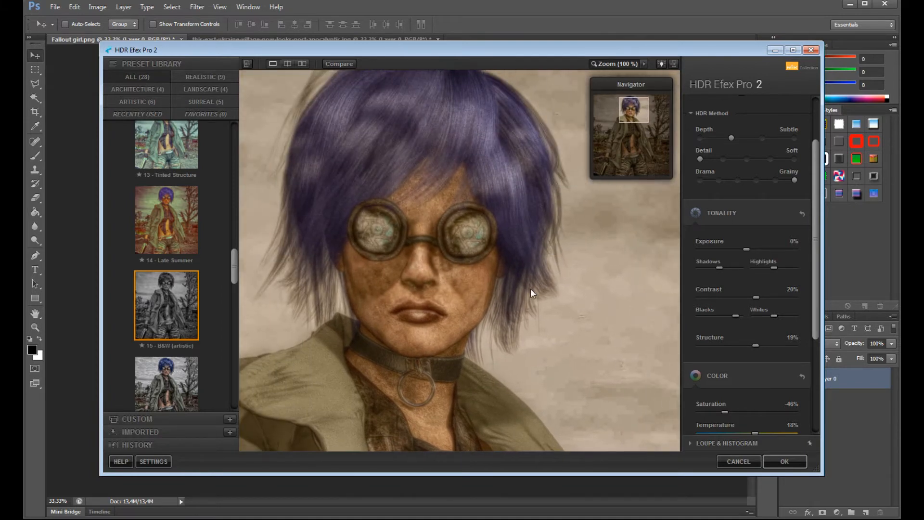
{"action": "left_click", "coordinate": [723, 161]}
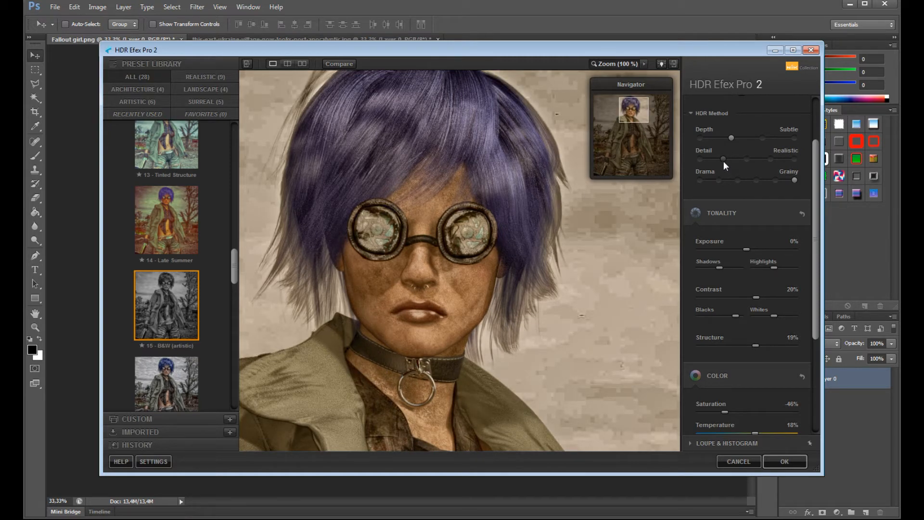
{"action": "left_click_drag", "start_coordinate": [628, 114], "coordinate": [623, 153]}
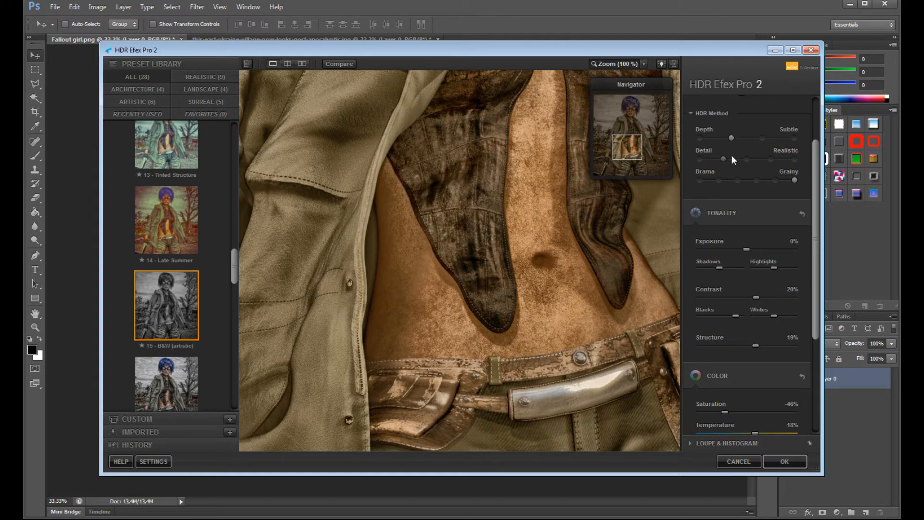
{"action": "left_click", "coordinate": [746, 159]}
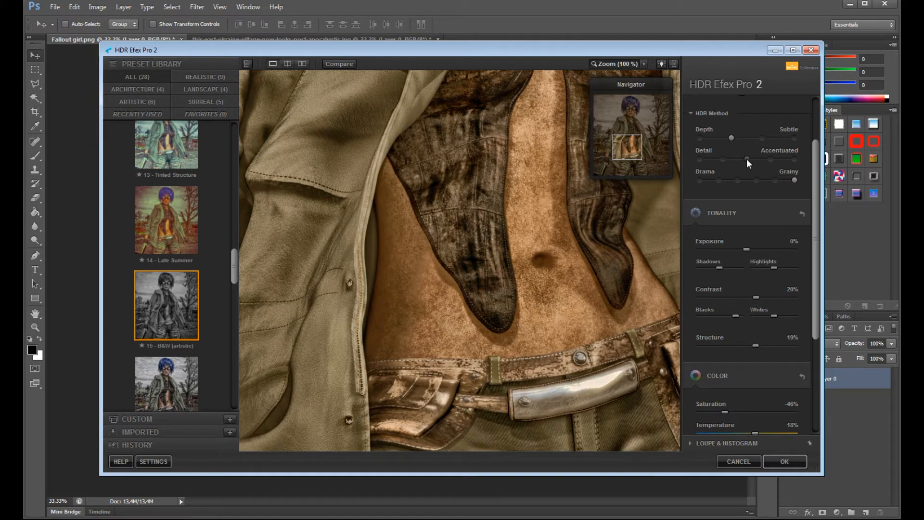
{"action": "left_click", "coordinate": [768, 159]}
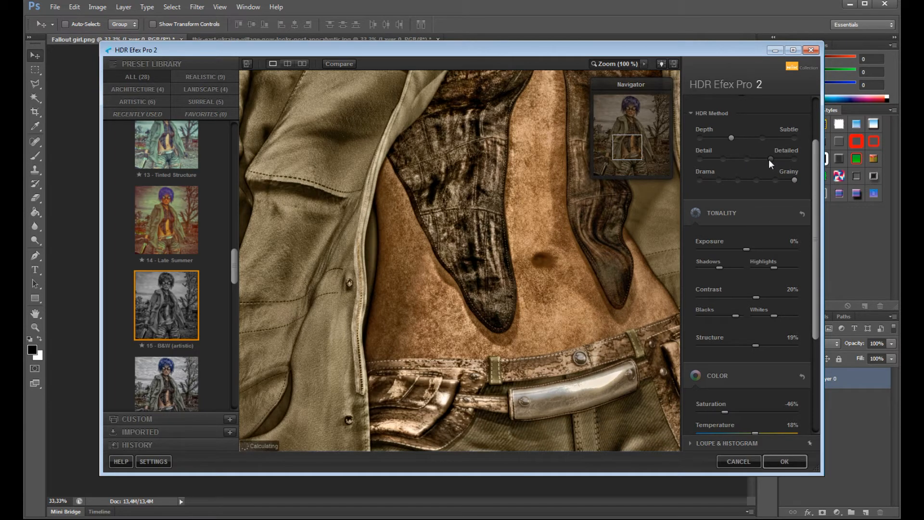
{"action": "left_click", "coordinate": [739, 182]}
{"action": "left_click", "coordinate": [746, 159]}
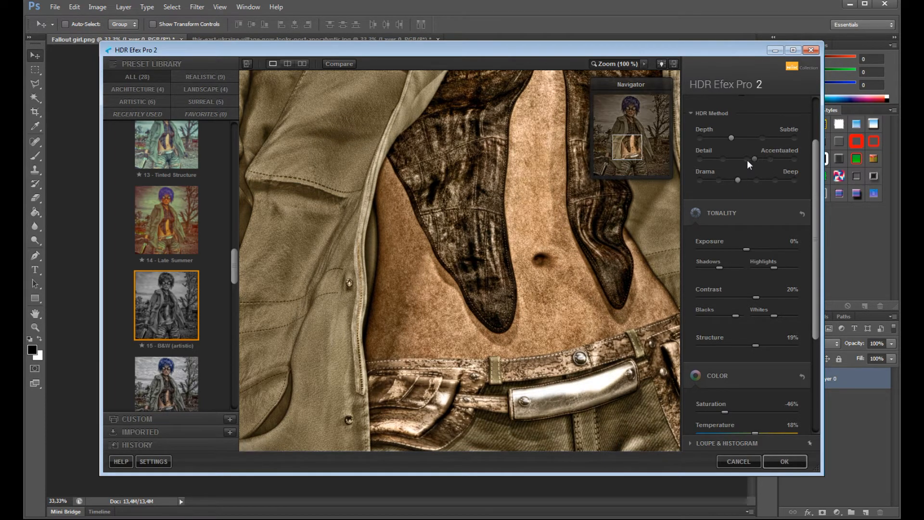
- Check the face up close while lowering the shadows and fine-tuning the highlights, and return to the full image
{"action": "left_click_drag", "start_coordinate": [627, 152], "coordinate": [628, 114]}
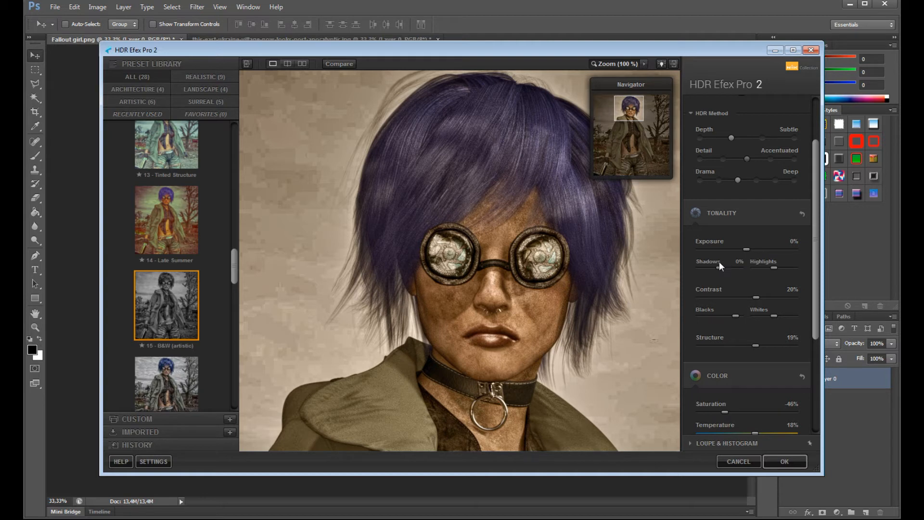
{"action": "left_click_drag", "start_coordinate": [717, 268], "coordinate": [697, 268]}
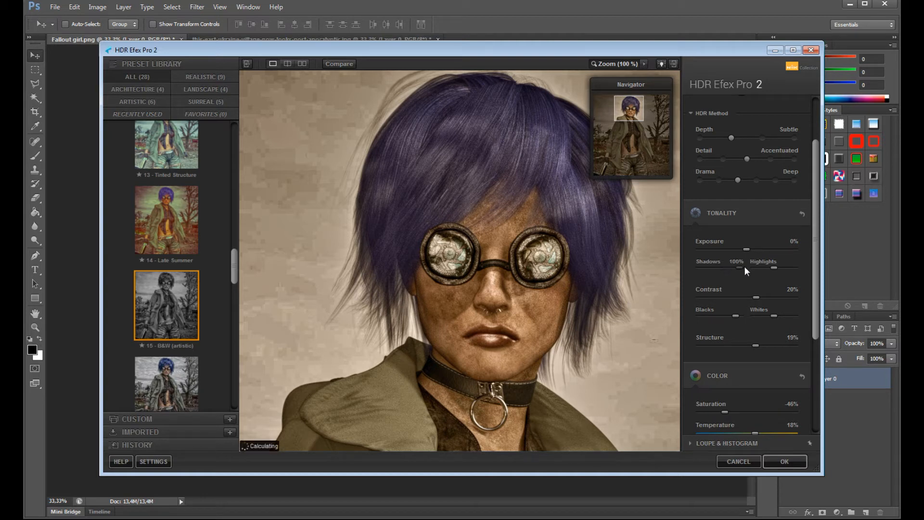
{"action": "left_click_drag", "start_coordinate": [698, 272], "coordinate": [711, 273]}
{"action": "left_click_drag", "start_coordinate": [766, 270], "coordinate": [774, 270]}
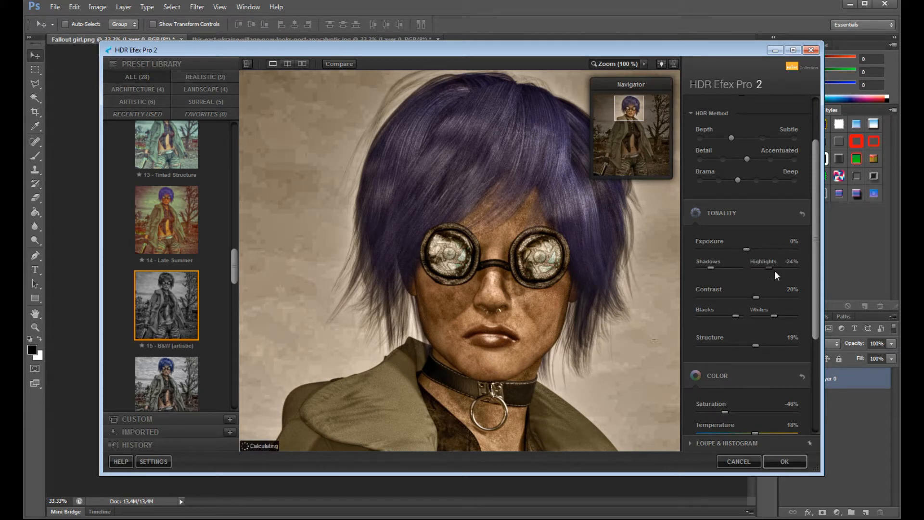
{"action": "left_click", "coordinate": [615, 267]}
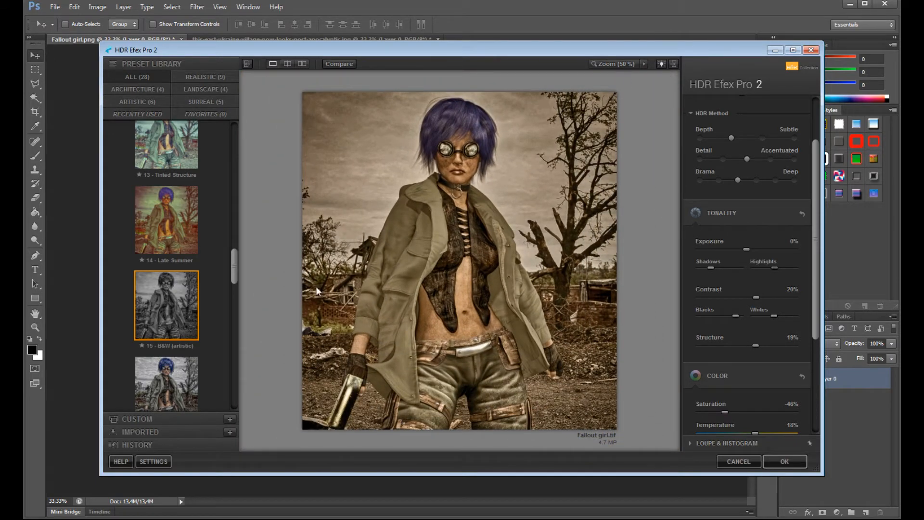
- Try the Graduated 1 preset with contrast at -17% and structure at 43%
{"action": "left_click_drag", "start_coordinate": [237, 270], "coordinate": [230, 343]}
{"action": "scroll", "coordinate": [231, 354], "scroll_direction": "down", "scroll_amount": 3}
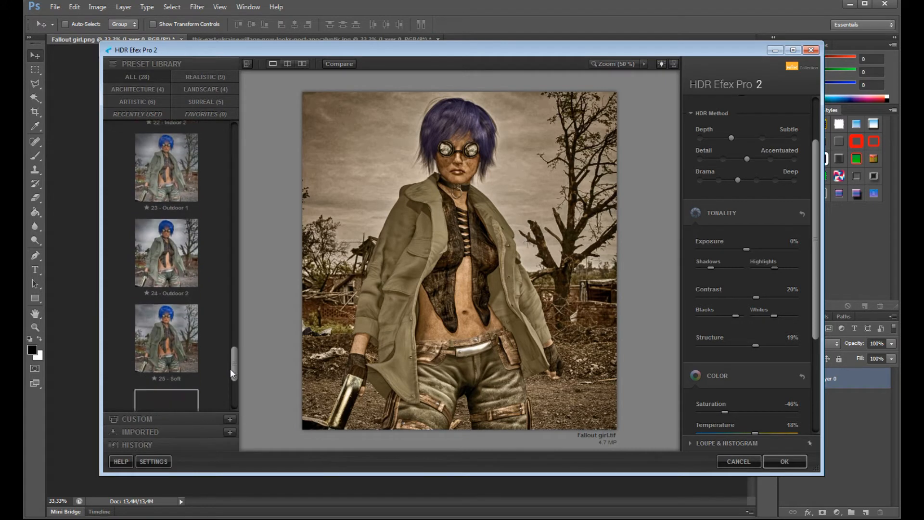
{"action": "left_click", "coordinate": [169, 356]}
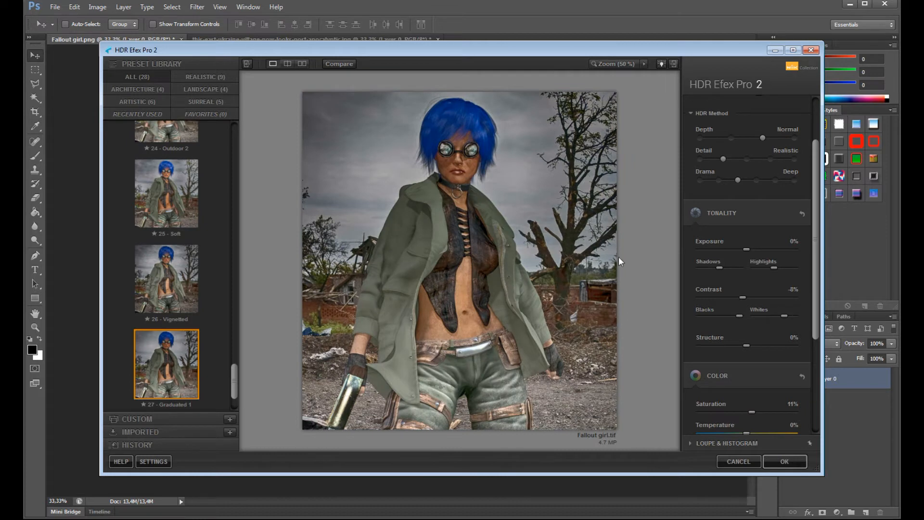
{"action": "left_click_drag", "start_coordinate": [740, 298], "coordinate": [737, 298]}
{"action": "left_click_drag", "start_coordinate": [795, 352], "coordinate": [747, 350]}
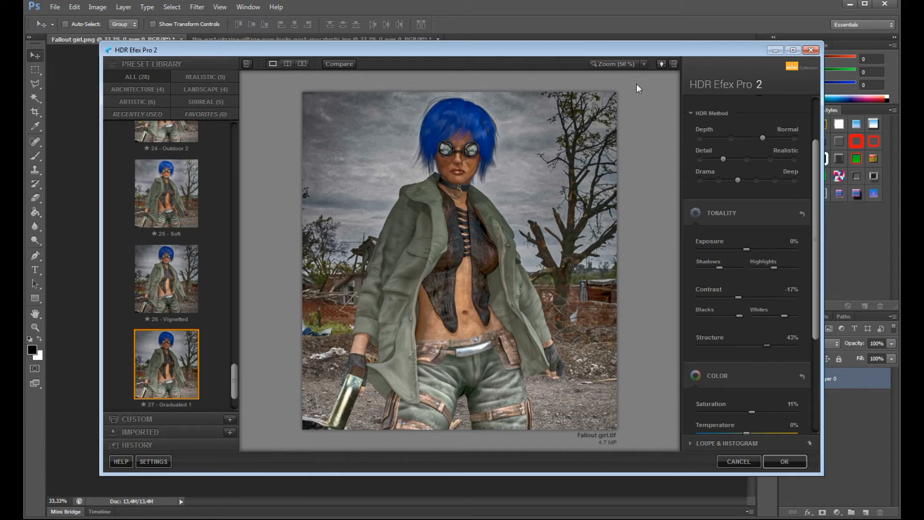
- Try a slight color temperature change and cancel HDR Efex Pro 2
{"action": "left_click_drag", "start_coordinate": [812, 242], "coordinate": [813, 320]}
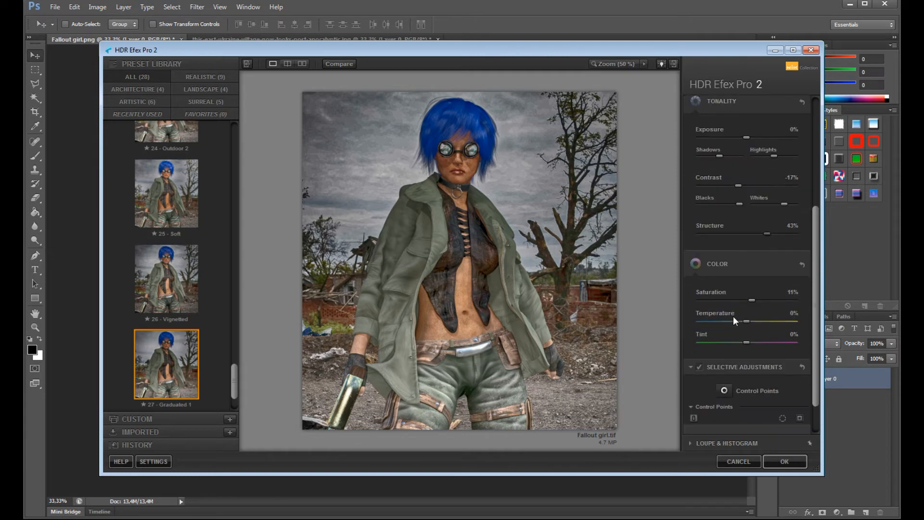
{"action": "mouse_move", "coordinate": [749, 321]}
{"action": "left_mouse_down"}
{"action": "mouse_move", "coordinate": [720, 320]}
{"action": "mouse_move", "coordinate": [752, 322]}
{"action": "left_mouse_up"}
{"action": "left_click", "coordinate": [768, 462]}
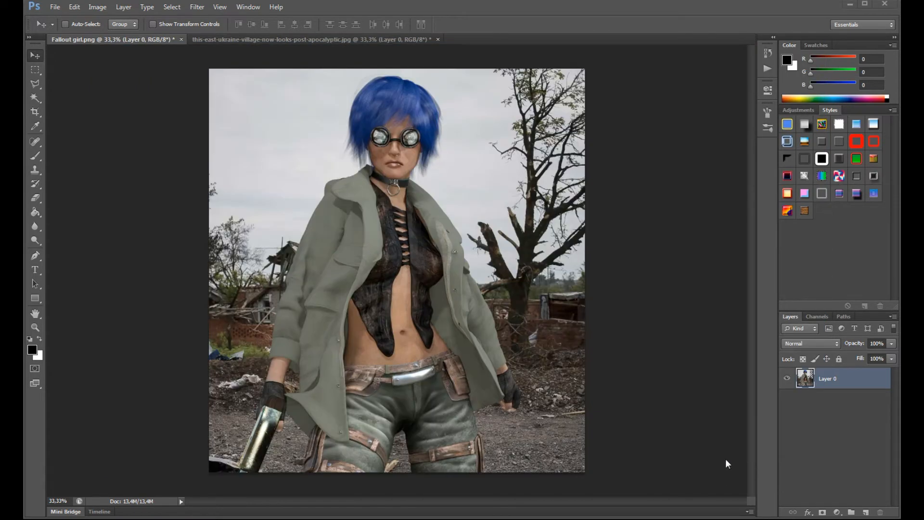
- Open the Nik Collection's Sharpener Pro 3 RAW Presharpener on the image and bring the girl's face into the preview
{"action": "left_click", "coordinate": [197, 7]}
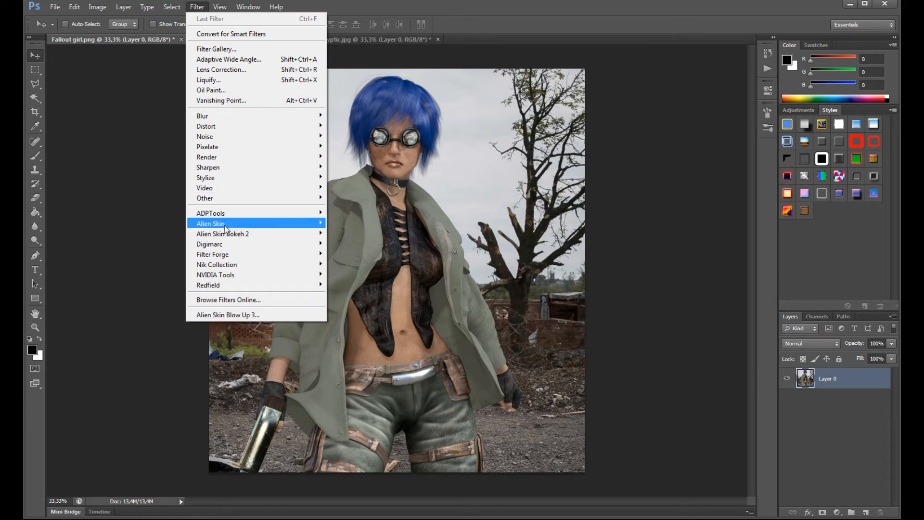
{"action": "mouse_move", "coordinate": [224, 254]}
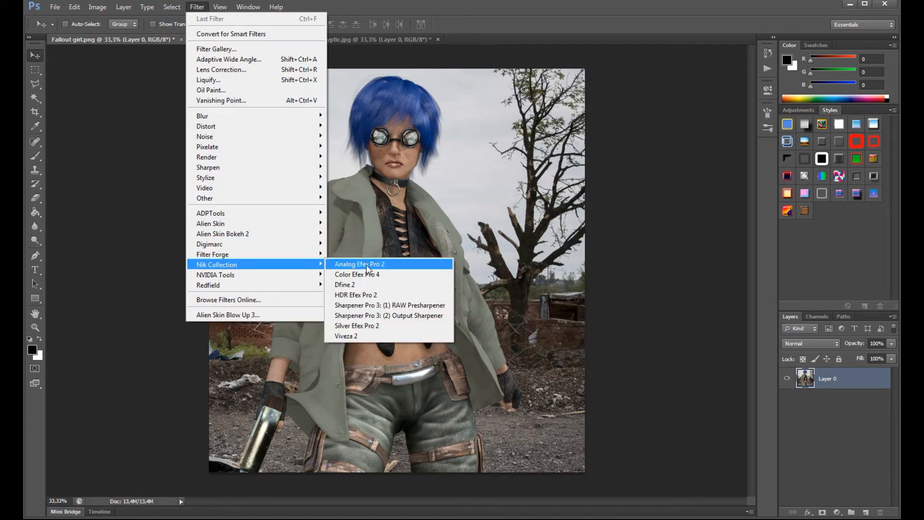
{"action": "left_click", "coordinate": [358, 305]}
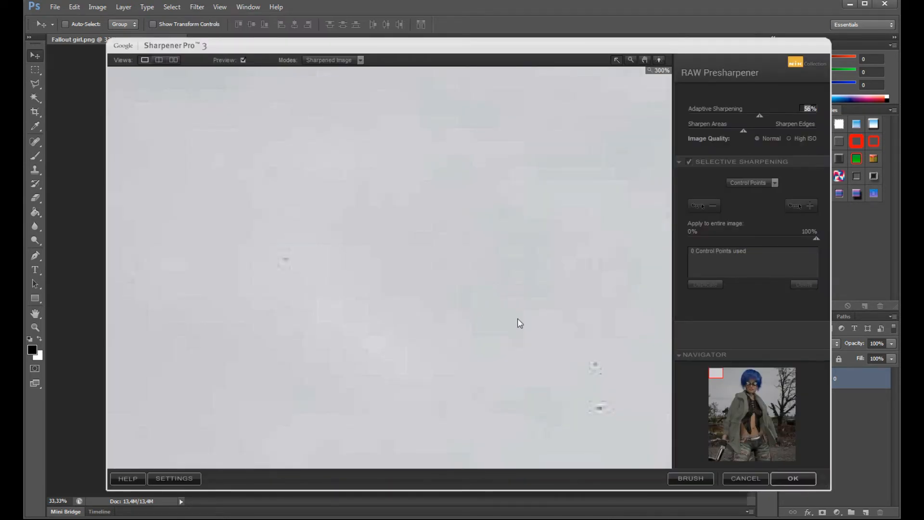
{"action": "left_click_drag", "start_coordinate": [716, 373], "coordinate": [749, 388]}
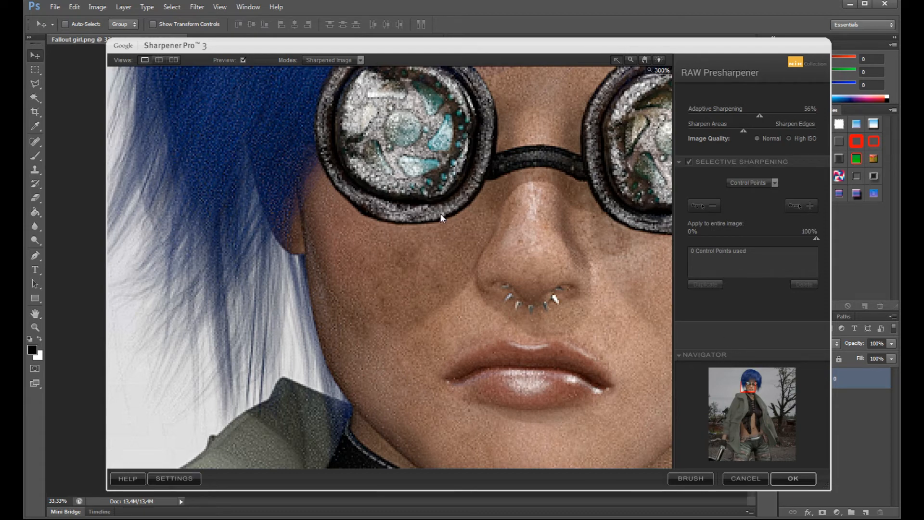
- Lower the adaptive sharpening to 16% and switch to painting the effect in selectively with a 62 px brush
{"action": "left_click_drag", "start_coordinate": [759, 116], "coordinate": [707, 117]}
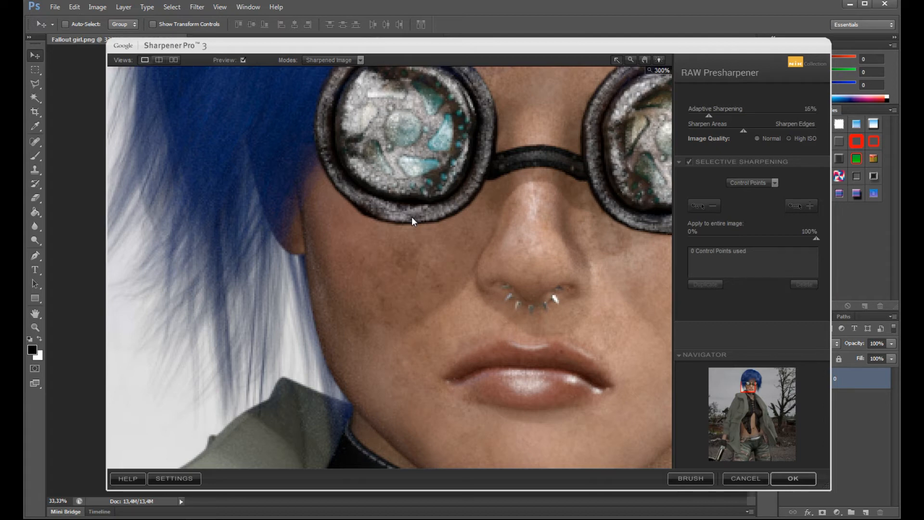
{"action": "left_click", "coordinate": [674, 477]}
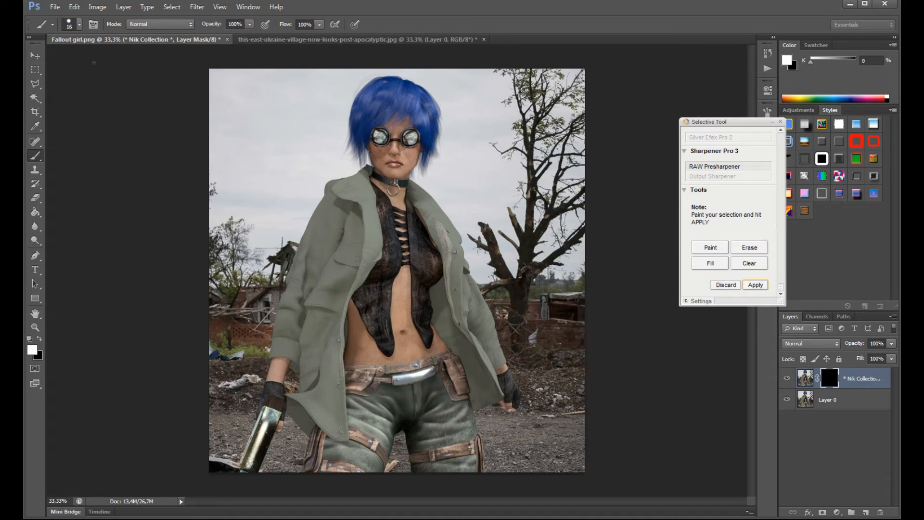
{"action": "right_click", "coordinate": [346, 246]}
{"action": "left_click_drag", "start_coordinate": [371, 268], "coordinate": [391, 269]}
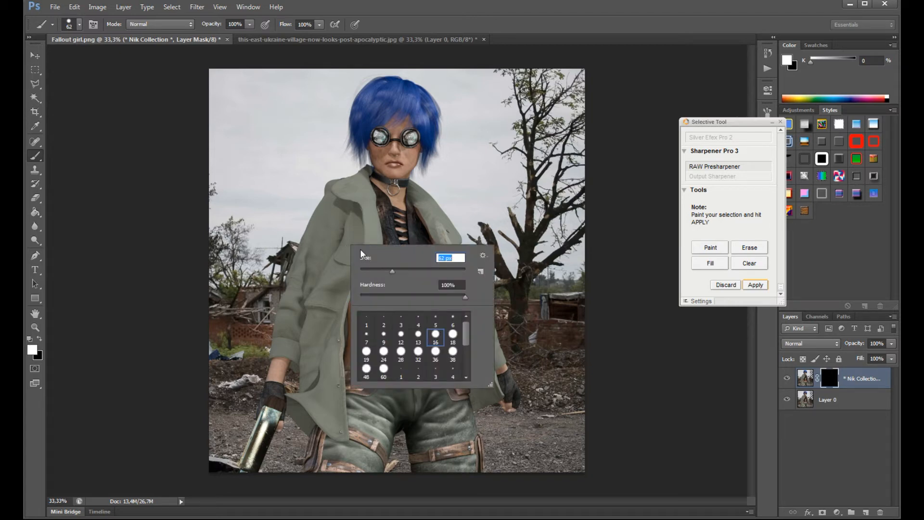
{"action": "left_click", "coordinate": [699, 377]}
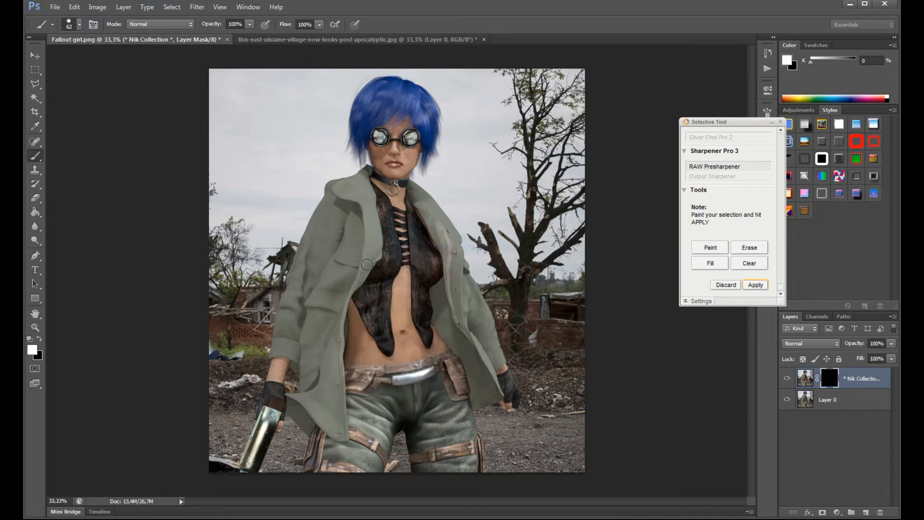
- Reduce the brush opacity to 46% and its size to 35 px for painting the sharpening on the girl's vest
{"action": "key", "text": "ctrl+plus"}
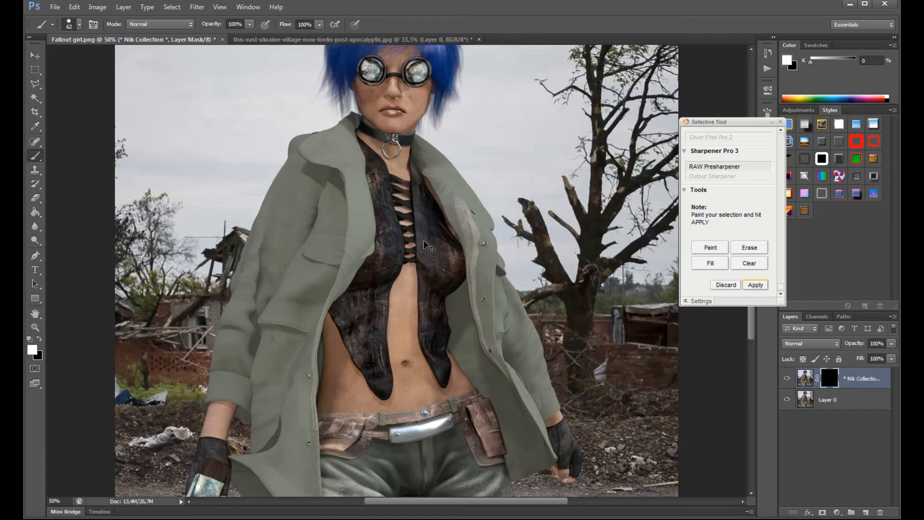
{"action": "key", "text": "ctrl+plus"}
{"action": "scroll", "coordinate": [424, 241], "scroll_direction": "up", "scroll_amount": 10}
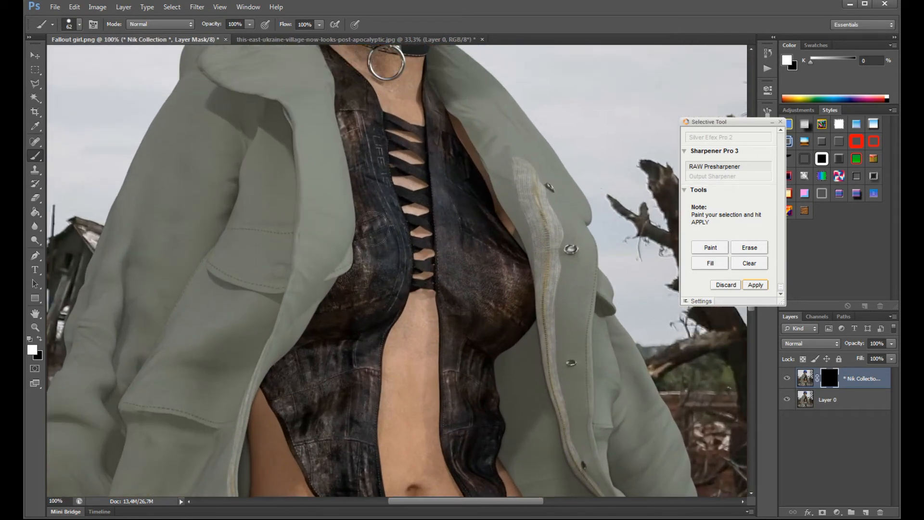
{"action": "scroll", "coordinate": [378, 179], "scroll_direction": "up", "scroll_amount": 5}
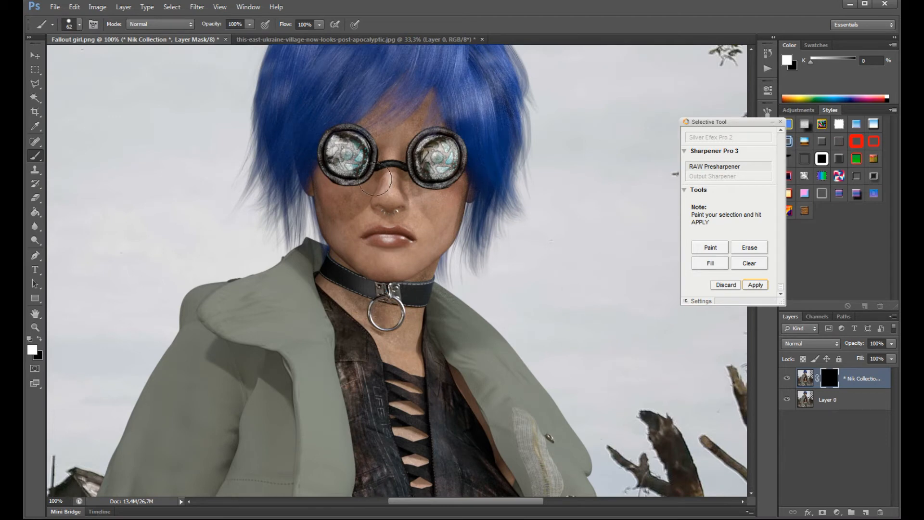
{"action": "key", "text": "ctrl+plus"}
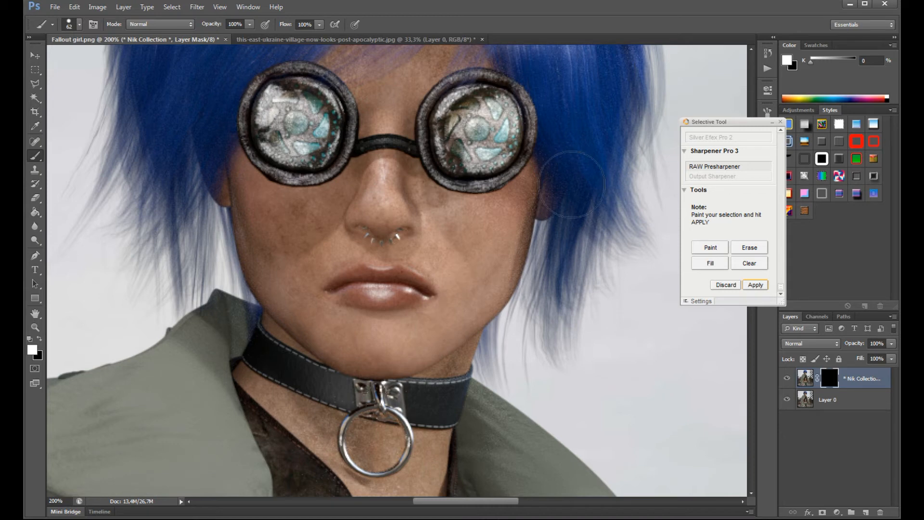
{"action": "scroll", "coordinate": [453, 329], "scroll_direction": "down", "scroll_amount": 2}
{"action": "scroll", "coordinate": [453, 329], "scroll_direction": "down", "scroll_amount": 2}
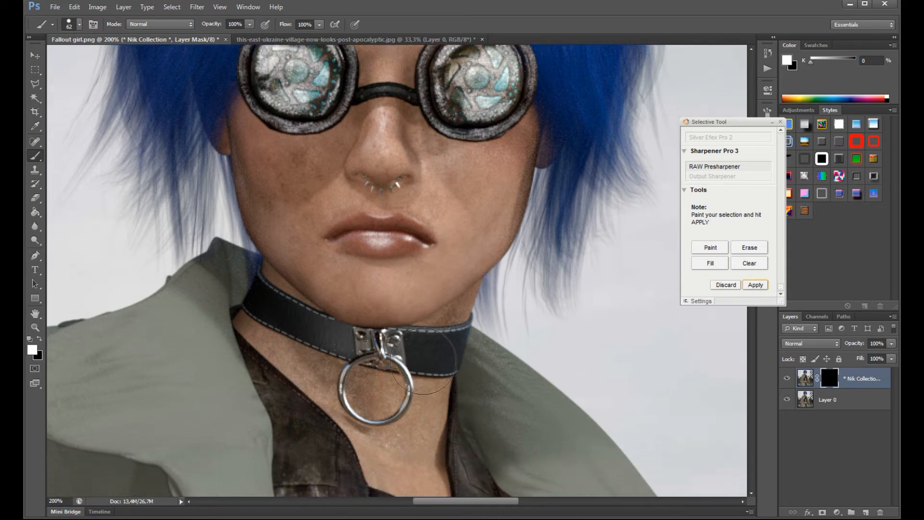
{"action": "scroll", "coordinate": [529, 301], "scroll_direction": "down", "scroll_amount": 10}
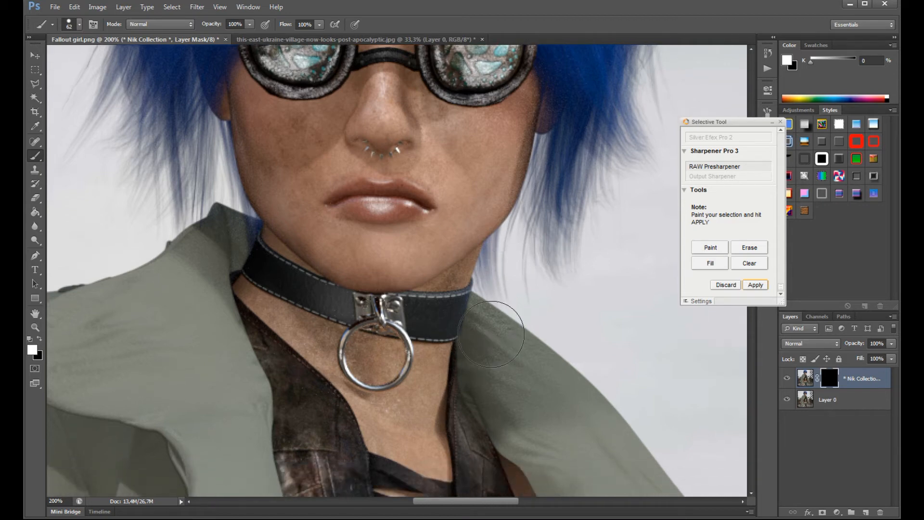
{"action": "scroll", "coordinate": [492, 337], "scroll_direction": "down", "scroll_amount": 2}
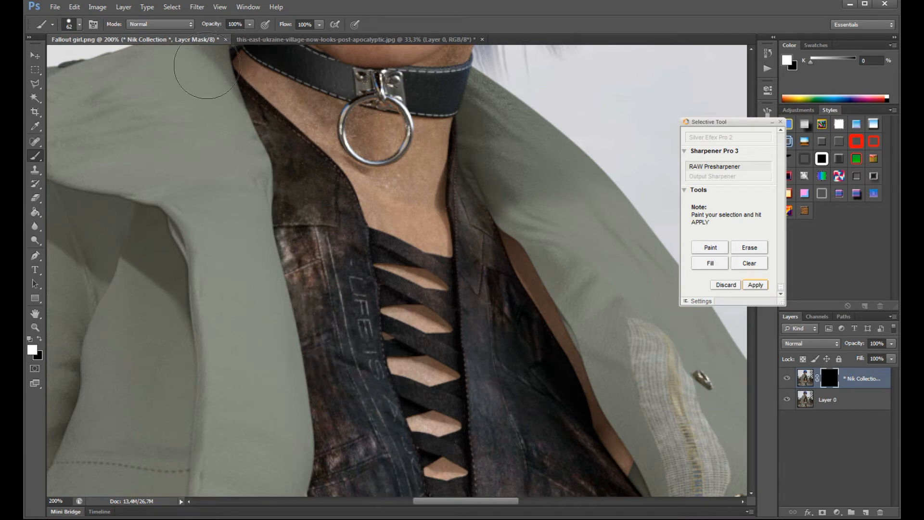
{"action": "left_click", "coordinate": [250, 24]}
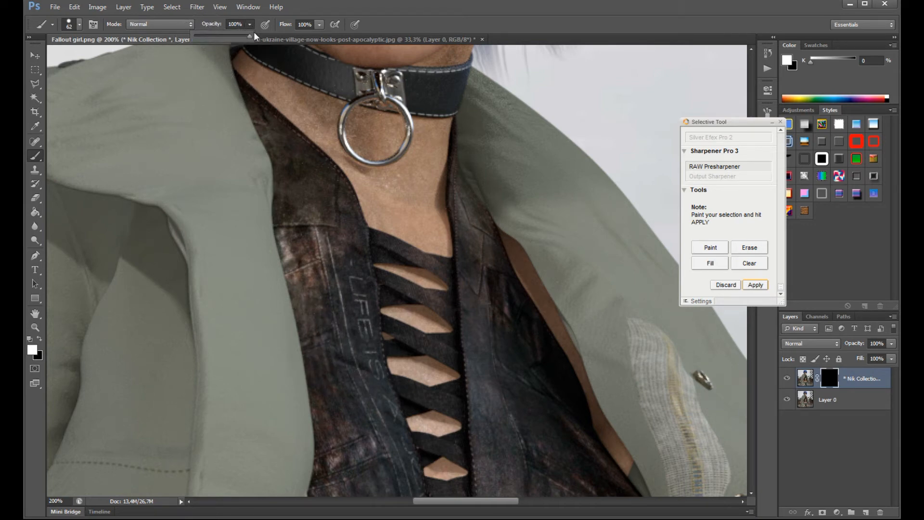
{"action": "left_click_drag", "start_coordinate": [243, 37], "coordinate": [221, 44]}
{"action": "right_click", "coordinate": [343, 279]}
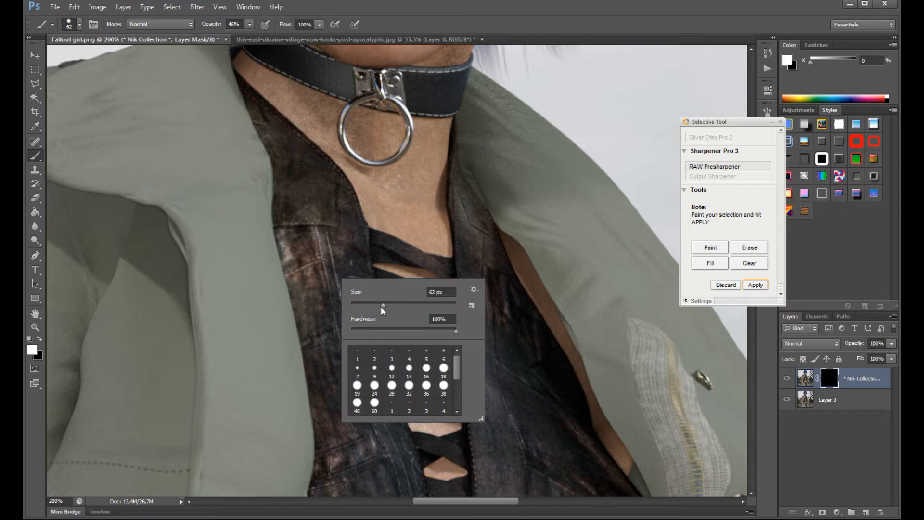
{"action": "left_click_drag", "start_coordinate": [381, 306], "coordinate": [369, 305]}
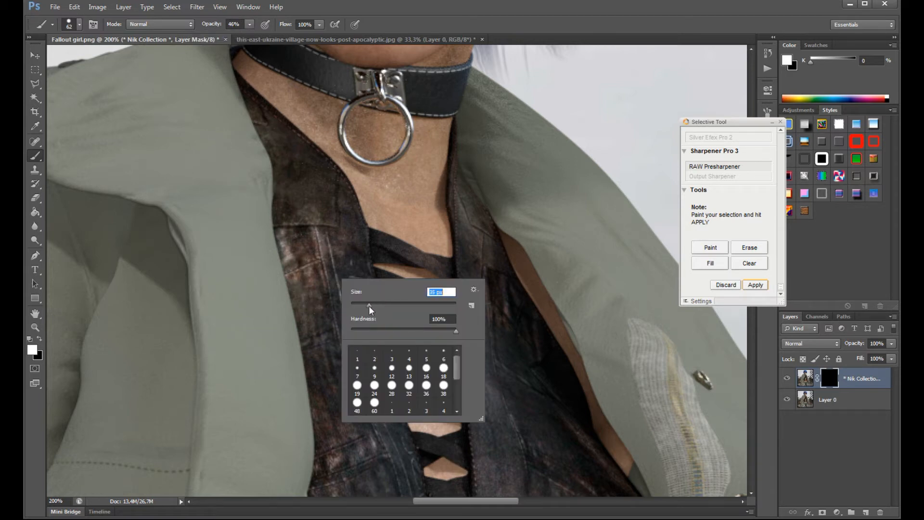
{"action": "left_click", "coordinate": [323, 198]}
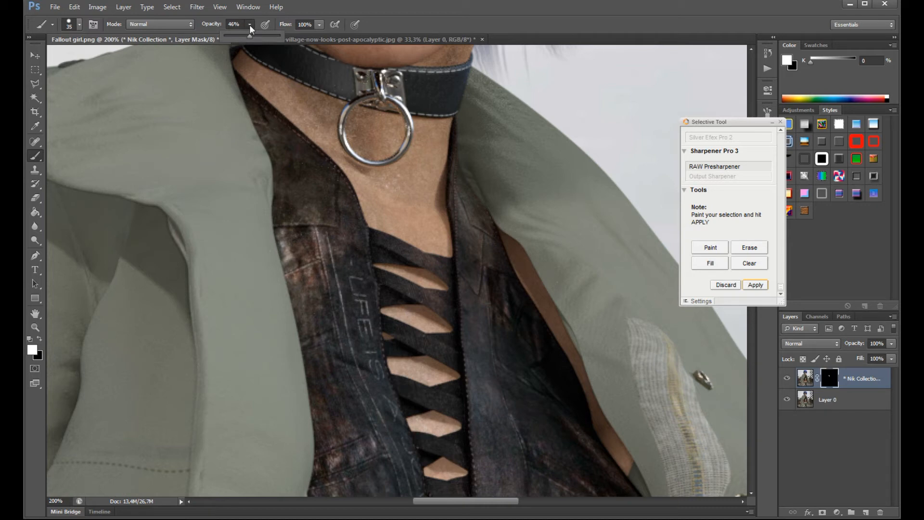
- Paint the sharpening at 100% opacity onto the leather vest along both sides of the lacing
{"action": "left_click", "coordinate": [354, 260]}
{"action": "scroll", "coordinate": [471, 457], "scroll_direction": "down", "scroll_amount": 4}
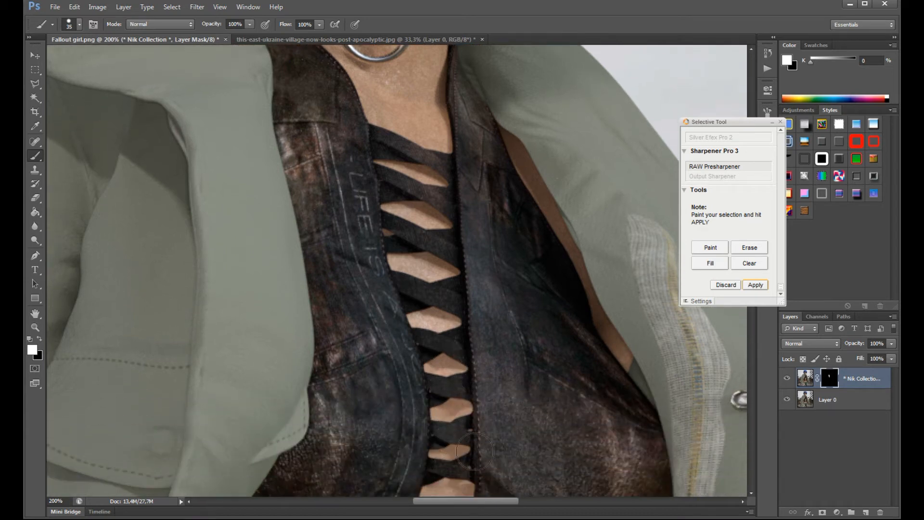
{"action": "left_click", "coordinate": [711, 248]}
{"action": "mouse_move", "coordinate": [500, 308]}
{"action": "left_mouse_down"}
{"action": "mouse_move", "coordinate": [495, 334]}
{"action": "mouse_move", "coordinate": [513, 451]}
{"action": "mouse_move", "coordinate": [504, 342]}
{"action": "mouse_move", "coordinate": [506, 397]}
{"action": "left_mouse_up"}
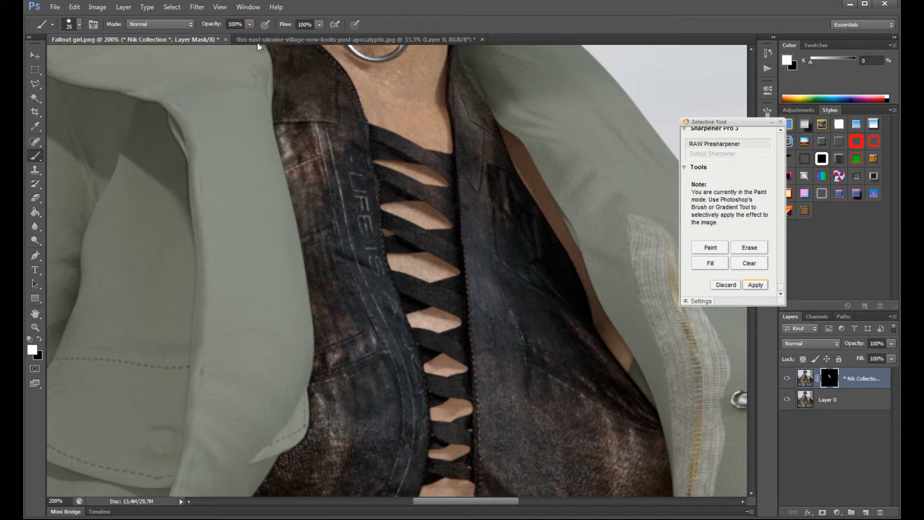
{"action": "scroll", "coordinate": [423, 365], "scroll_direction": "down", "scroll_amount": 6}
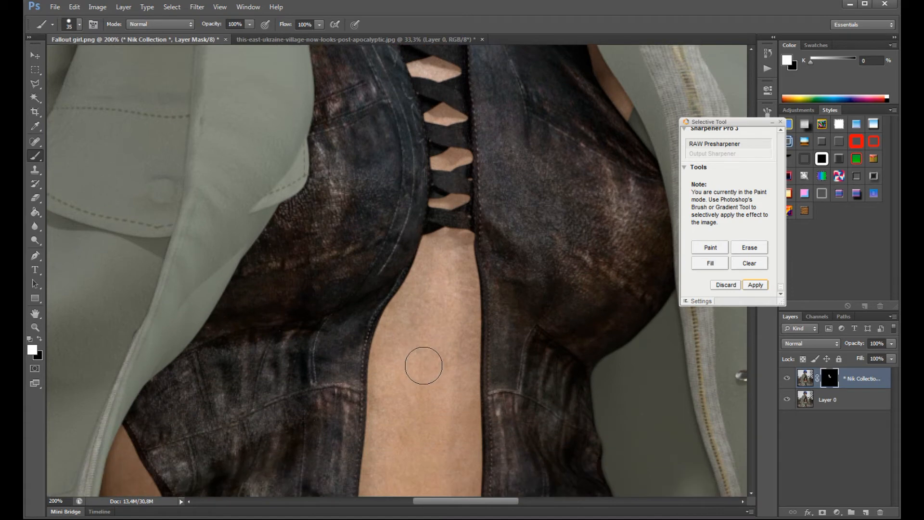
{"action": "scroll", "coordinate": [423, 365], "scroll_direction": "down", "scroll_amount": 1}
{"action": "mouse_move", "coordinate": [352, 413]}
{"action": "left_mouse_down"}
{"action": "mouse_move", "coordinate": [384, 414]}
{"action": "mouse_move", "coordinate": [406, 299]}
{"action": "mouse_move", "coordinate": [474, 211]}
{"action": "left_mouse_up"}
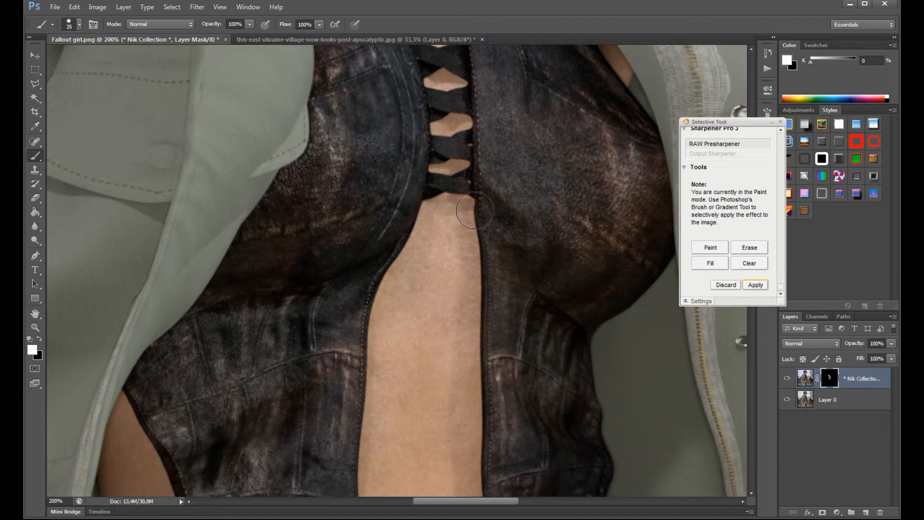
- Enlarge the brush to 68 px and paint the sharpening over the remaining vest panels down to their lower tips
{"action": "right_click", "coordinate": [456, 278]}
{"action": "left_click_drag", "start_coordinate": [483, 302], "coordinate": [504, 306]}
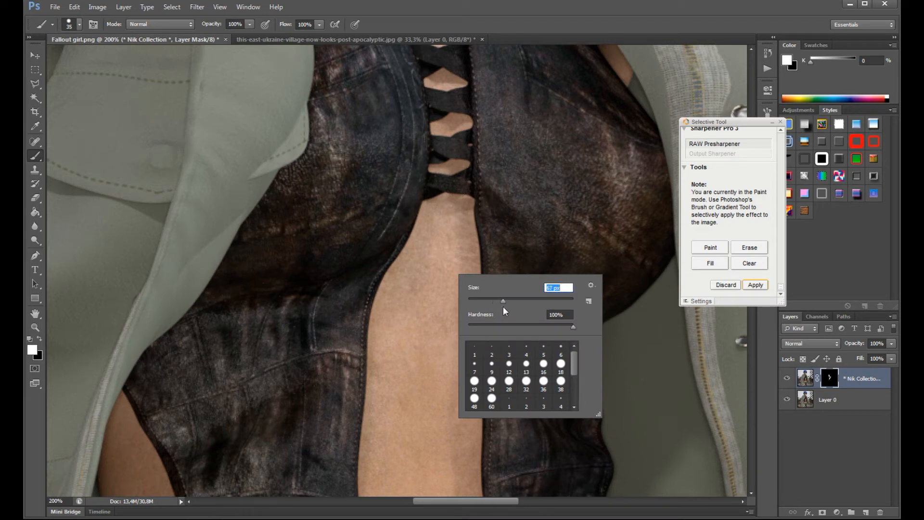
{"action": "left_click", "coordinate": [267, 191]}
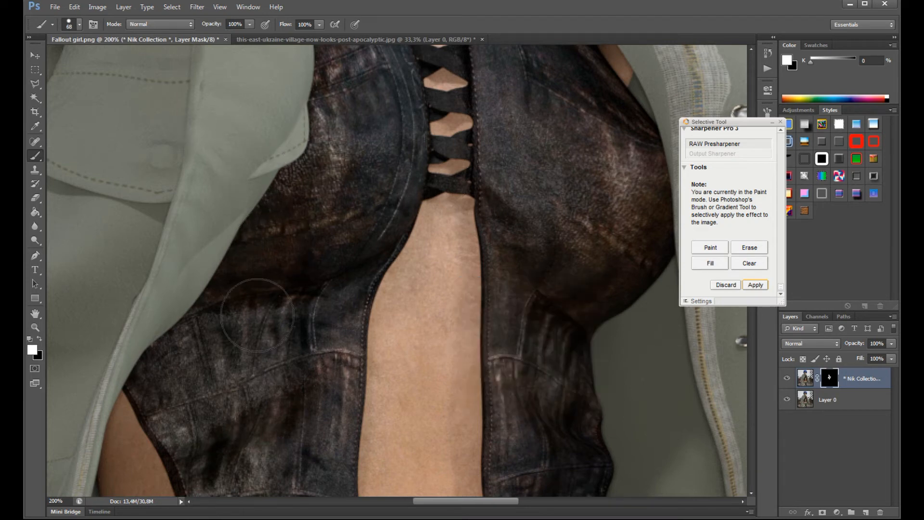
{"action": "scroll", "coordinate": [597, 308], "scroll_direction": "down", "scroll_amount": 5}
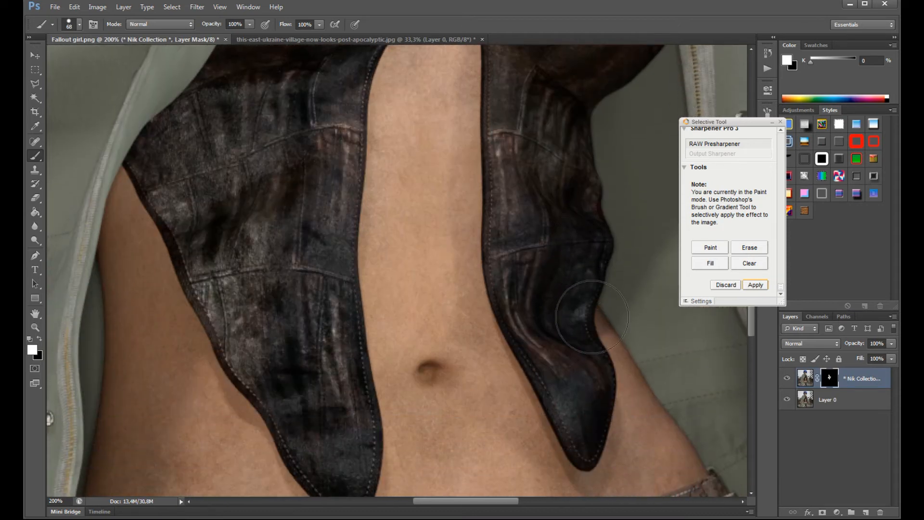
{"action": "scroll", "coordinate": [591, 318], "scroll_direction": "down", "scroll_amount": 1}
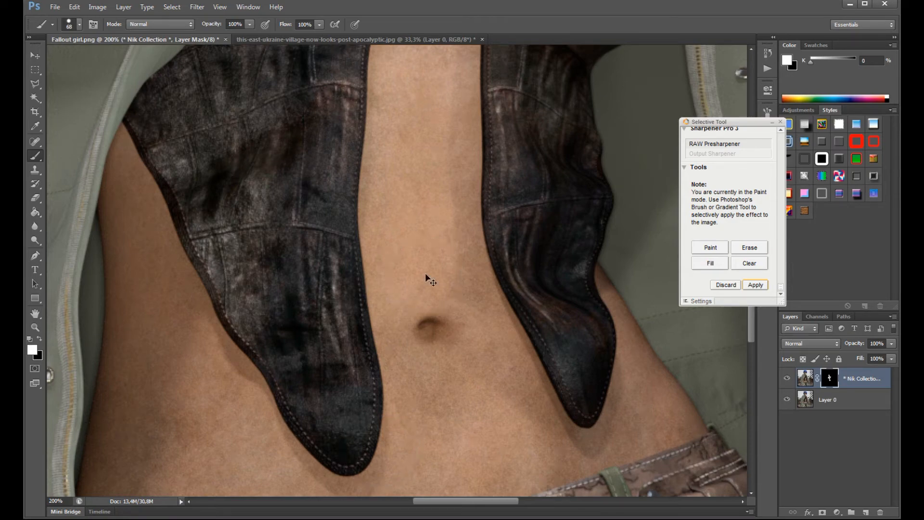
- Apply the painted RAW Presharpener effect to the image and close the Selective Tool
{"action": "key", "text": "ctrl+minus"}
{"action": "key", "text": "ctrl+minus"}
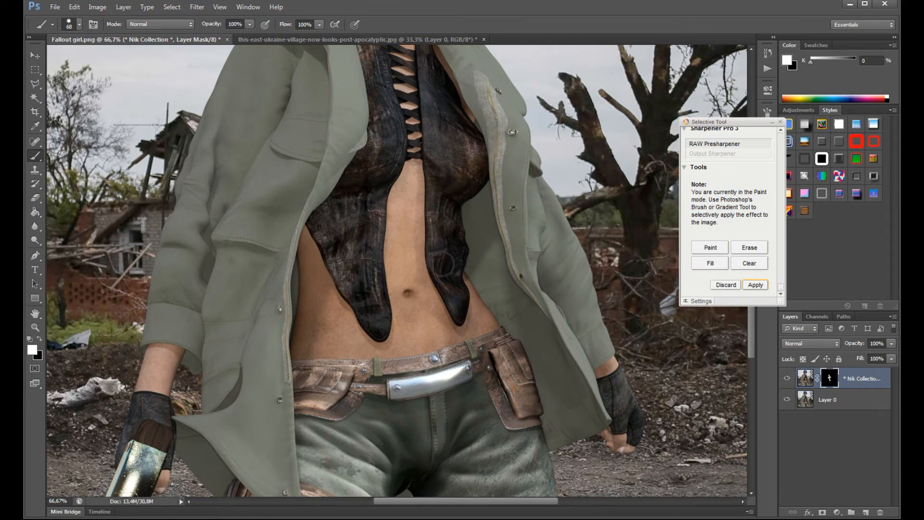
{"action": "scroll", "coordinate": [487, 354], "scroll_direction": "down", "scroll_amount": 5}
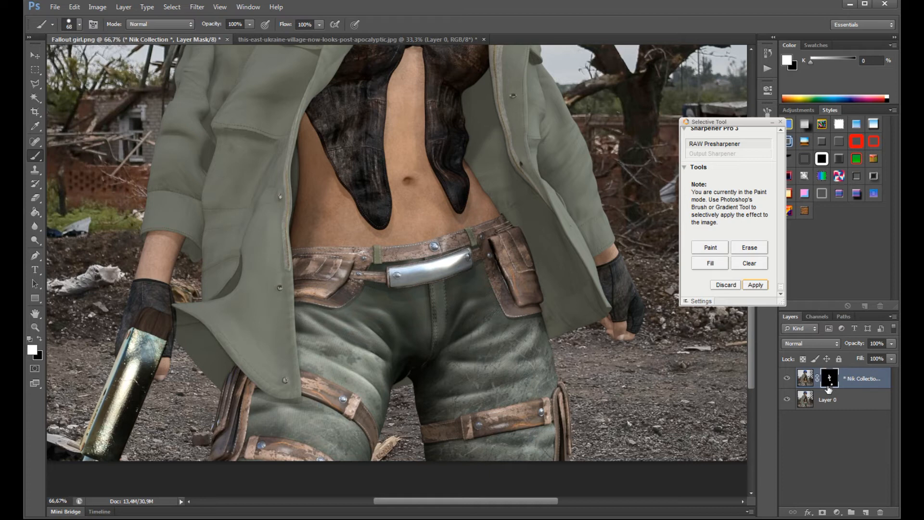
{"action": "left_click", "coordinate": [755, 285]}
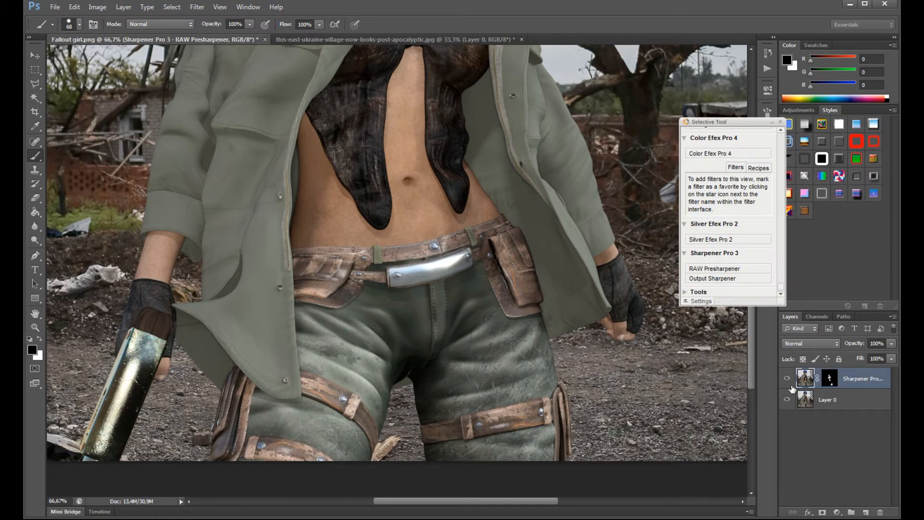
{"action": "left_click", "coordinate": [780, 122]}
- Try the density setting of the sharpening layer's mask, keeping density at 100% and feather at 0 px, and close the mask properties
{"action": "double_click", "coordinate": [830, 382]}
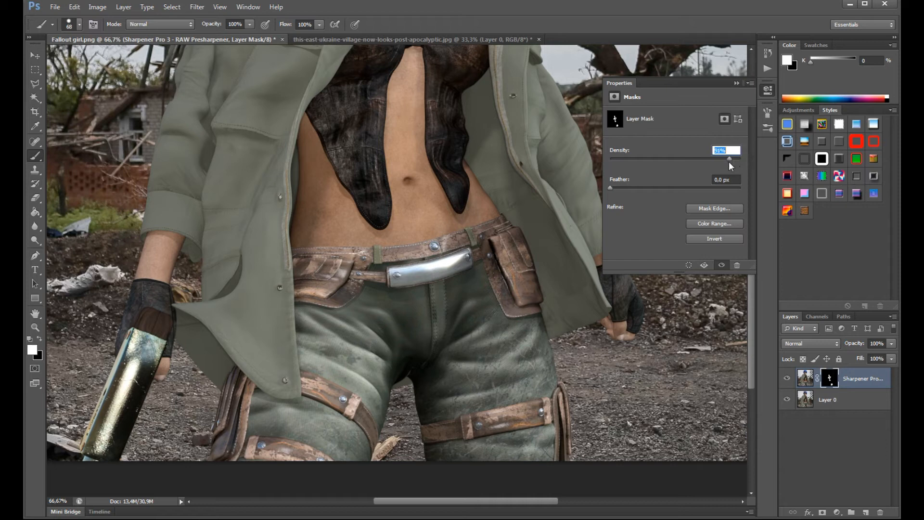
{"action": "left_click_drag", "start_coordinate": [675, 166], "coordinate": [744, 169]}
{"action": "type", "text": "100"}
{"action": "key", "text": "Return"}
{"action": "left_click_drag", "start_coordinate": [612, 188], "coordinate": [555, 189]}
{"action": "left_click", "coordinate": [750, 83]}
{"action": "key", "text": "Escape"}
{"action": "left_click", "coordinate": [736, 83]}
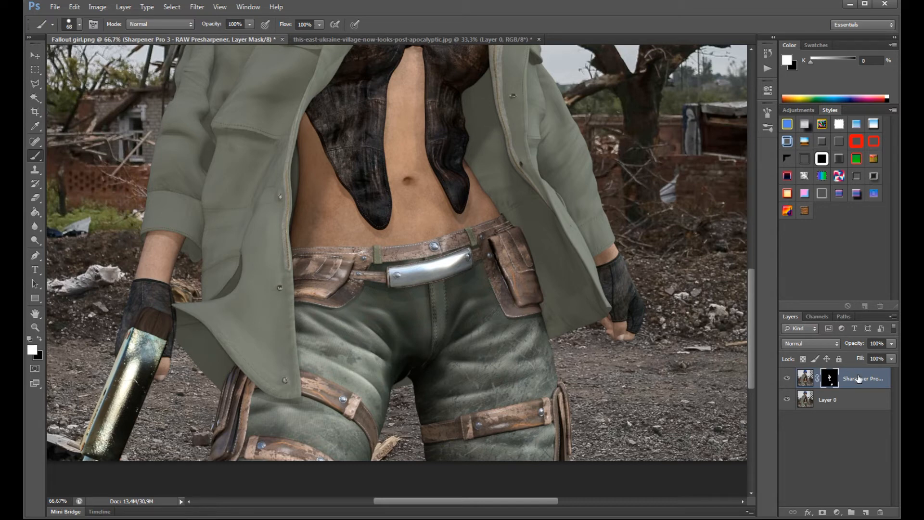
- Delete the Sharpener Pro 3 RAW Presharpener layer together with its mask
{"action": "left_click", "coordinate": [881, 509]}
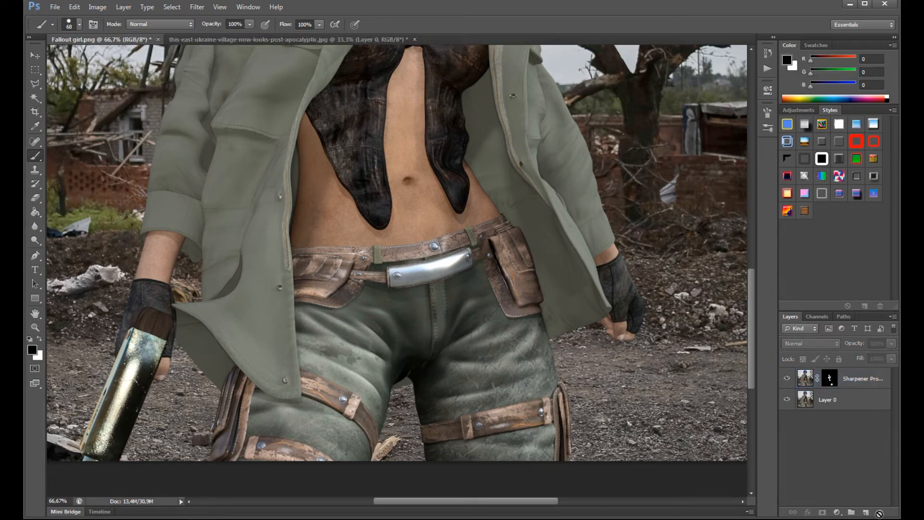
{"action": "left_click", "coordinate": [839, 380]}
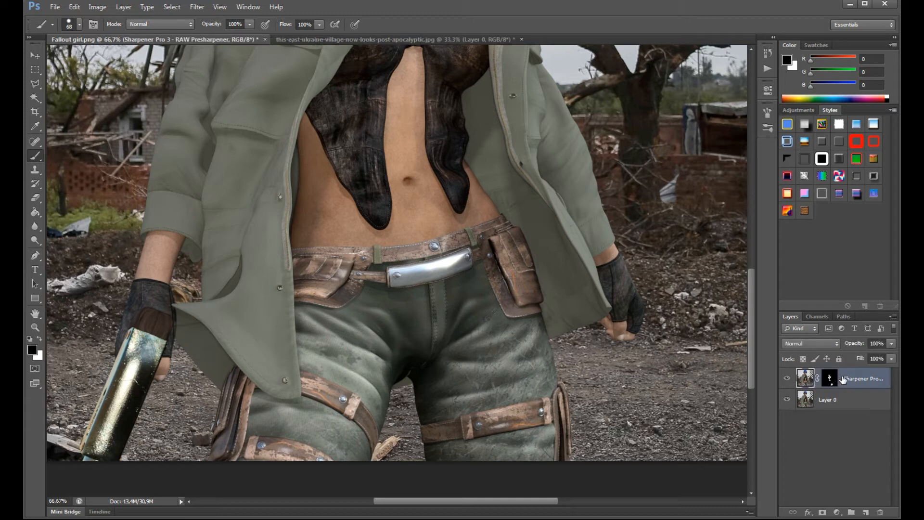
{"action": "left_click", "coordinate": [880, 514]}
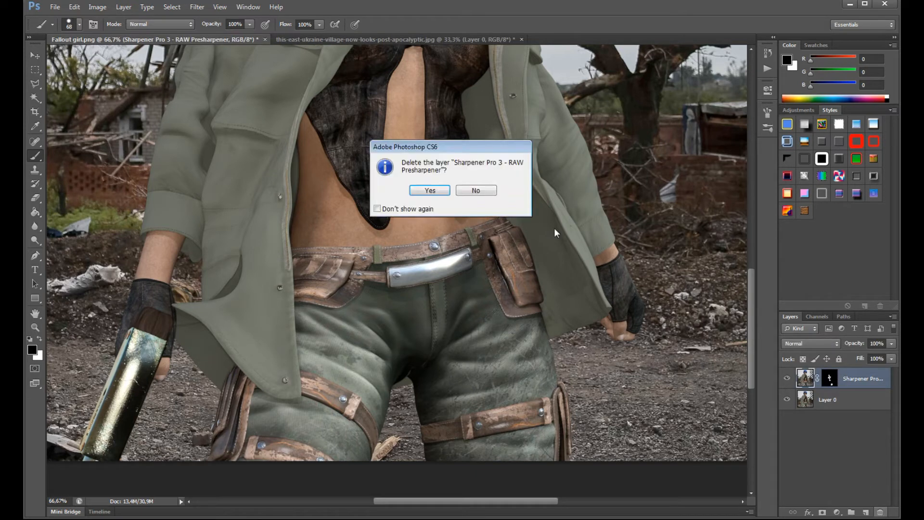
{"action": "left_click", "coordinate": [445, 192]}
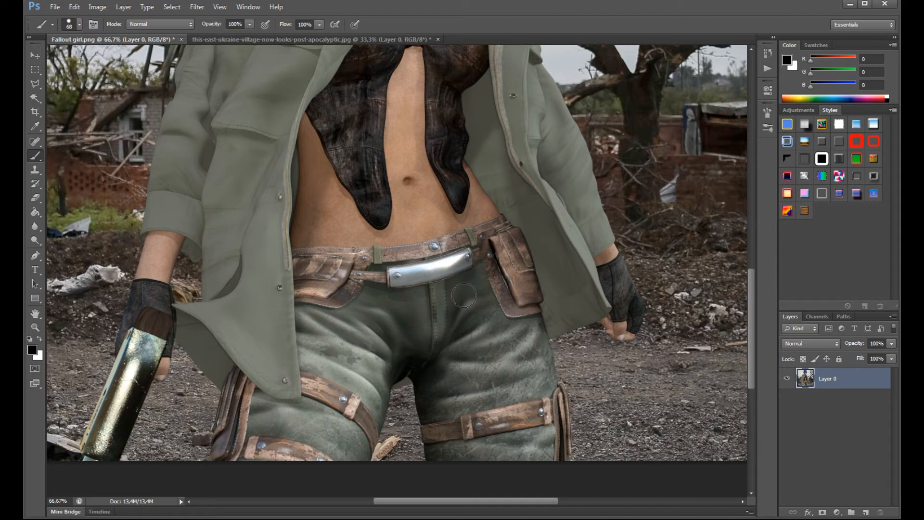
- Open the Nik Collection's Silver Efex Pro 2 filter on Layer 0
{"action": "scroll", "coordinate": [470, 293], "scroll_direction": "up", "scroll_amount": 10}
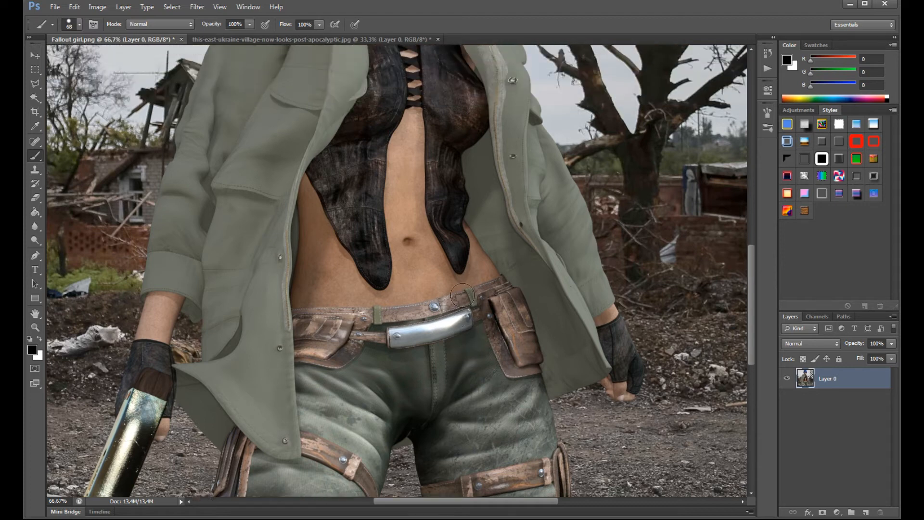
{"action": "scroll", "coordinate": [446, 274], "scroll_direction": "up", "scroll_amount": 3}
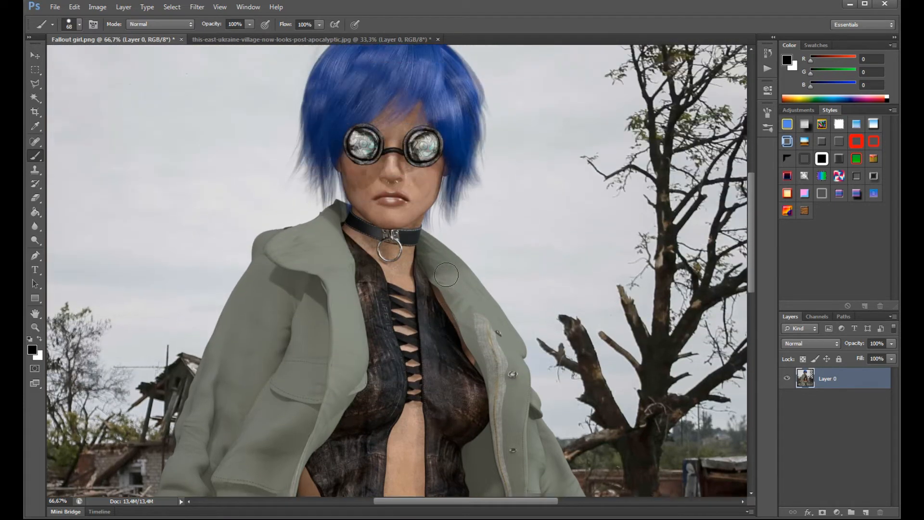
{"action": "left_click", "coordinate": [197, 7]}
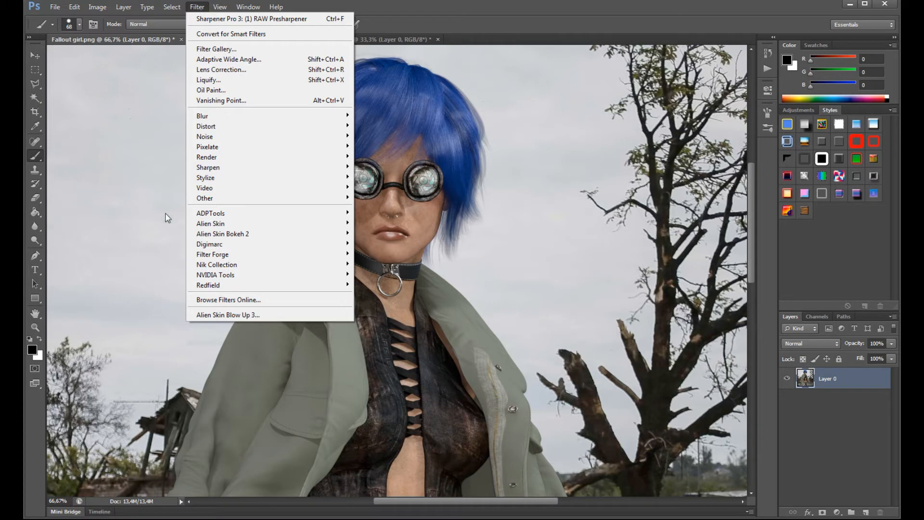
{"action": "mouse_move", "coordinate": [221, 265]}
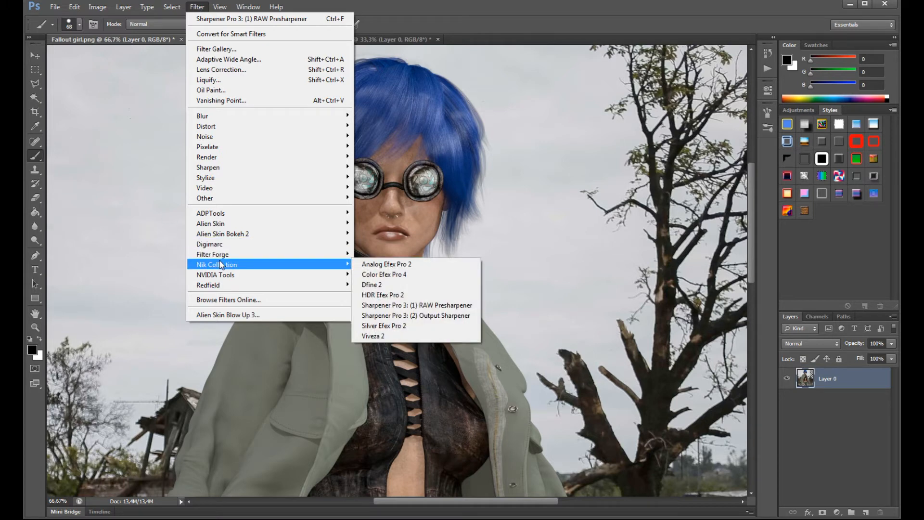
{"action": "left_click", "coordinate": [407, 326]}
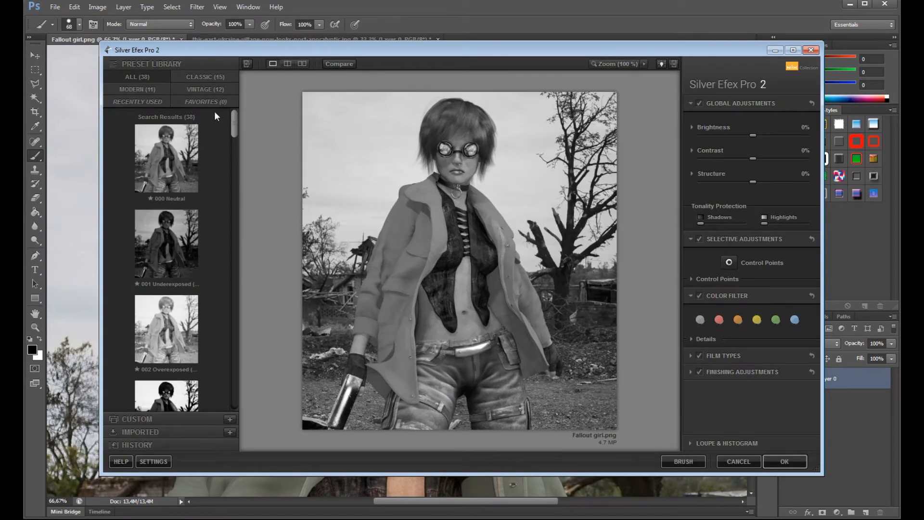
- Try black-and-white presets including 004 High Contrast, 008 High Key 2, 011 Push Process (N +1.5) and 010 Low Key 2
{"action": "left_click_drag", "start_coordinate": [234, 129], "coordinate": [231, 156]}
{"action": "left_click", "coordinate": [174, 299]}
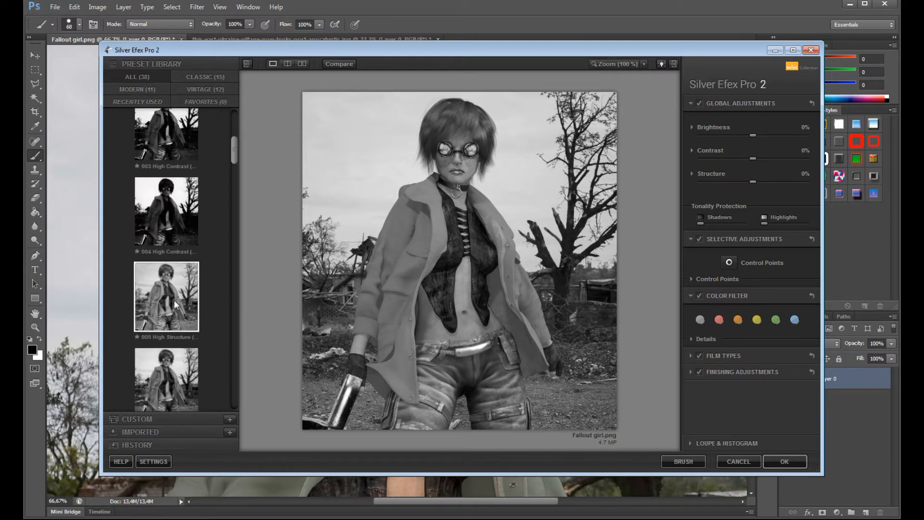
{"action": "left_click", "coordinate": [168, 224]}
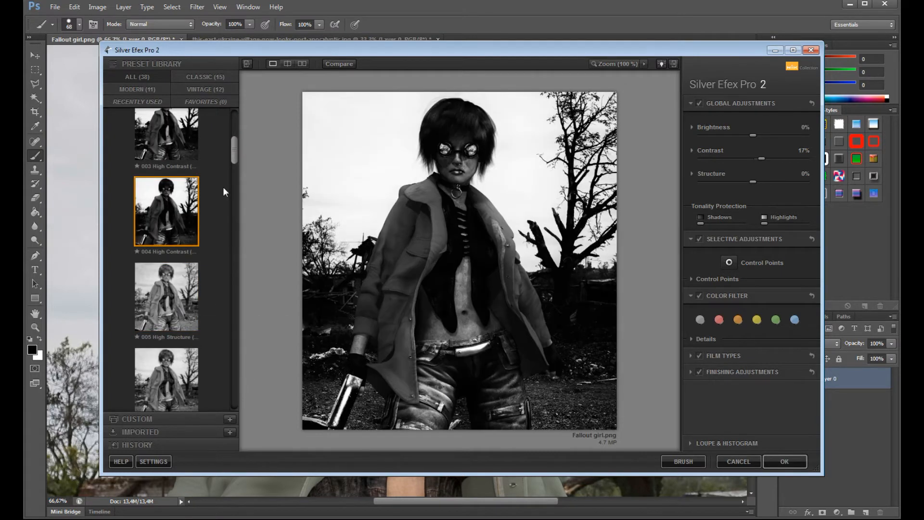
{"action": "left_click_drag", "start_coordinate": [232, 163], "coordinate": [230, 199]}
{"action": "left_click", "coordinate": [175, 179]}
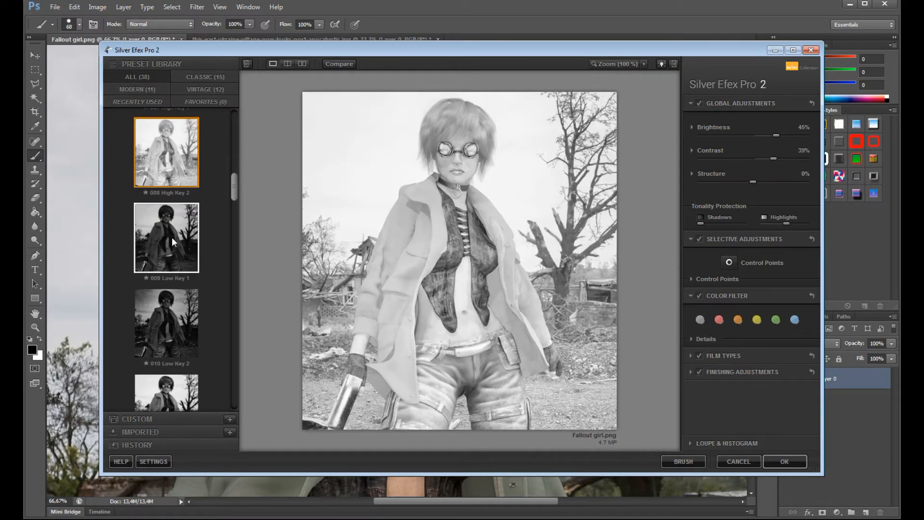
{"action": "left_click", "coordinate": [172, 238]}
{"action": "left_click", "coordinate": [192, 302]}
{"action": "scroll", "coordinate": [199, 328], "scroll_direction": "down", "scroll_amount": 2}
{"action": "left_click", "coordinate": [163, 347]}
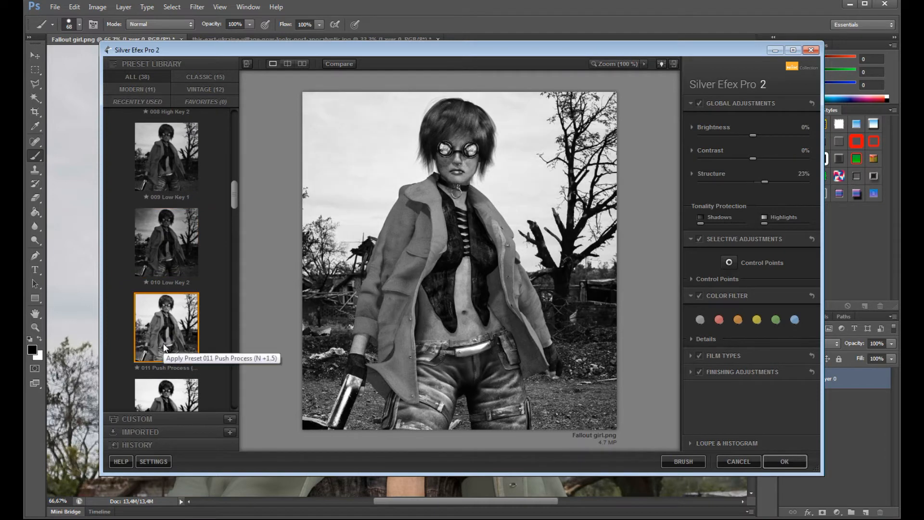
{"action": "left_click", "coordinate": [175, 241]}
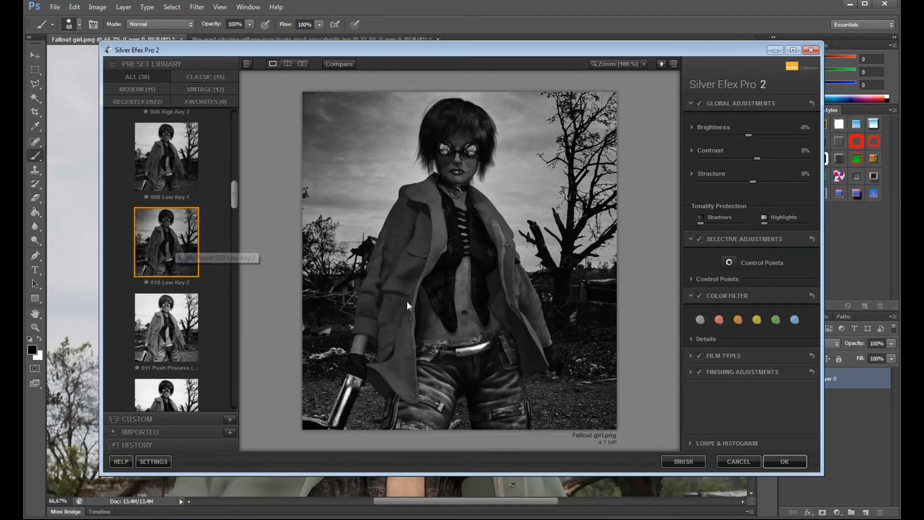
- Choose preset 019 Fine Art Process, set brightness -8%, contrast 25% and structure 28%, and apply the filter
{"action": "left_click_drag", "start_coordinate": [235, 193], "coordinate": [214, 261]}
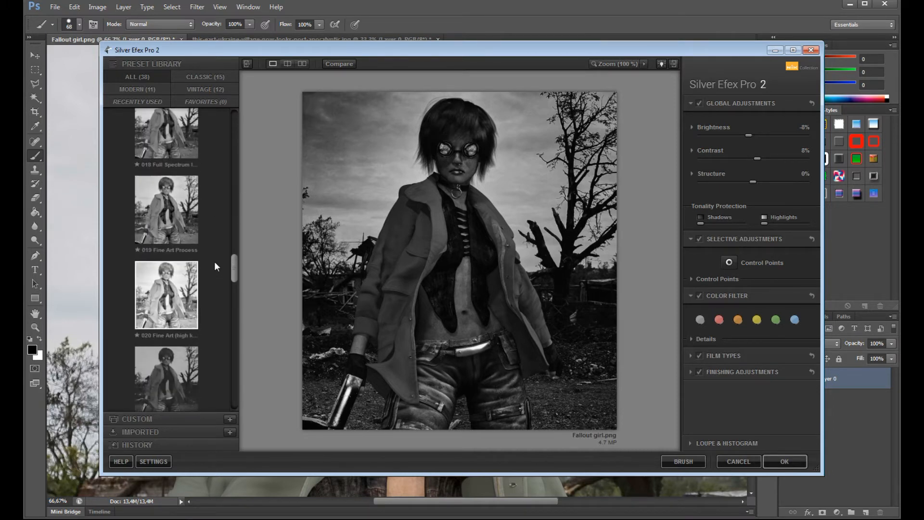
{"action": "left_click", "coordinate": [155, 209]}
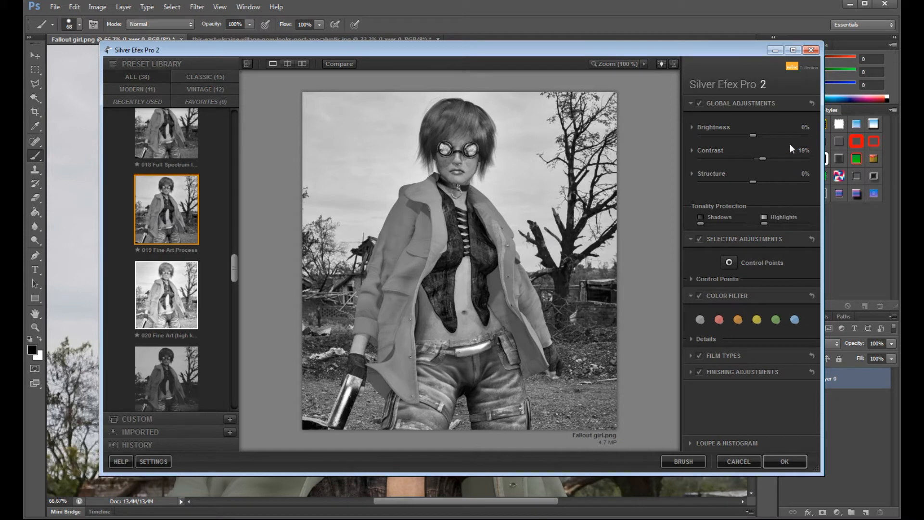
{"action": "mouse_move", "coordinate": [753, 182]}
{"action": "left_mouse_down"}
{"action": "mouse_move", "coordinate": [728, 182]}
{"action": "mouse_move", "coordinate": [779, 184]}
{"action": "mouse_move", "coordinate": [765, 184]}
{"action": "left_mouse_up"}
{"action": "left_click_drag", "start_coordinate": [753, 136], "coordinate": [765, 166]}
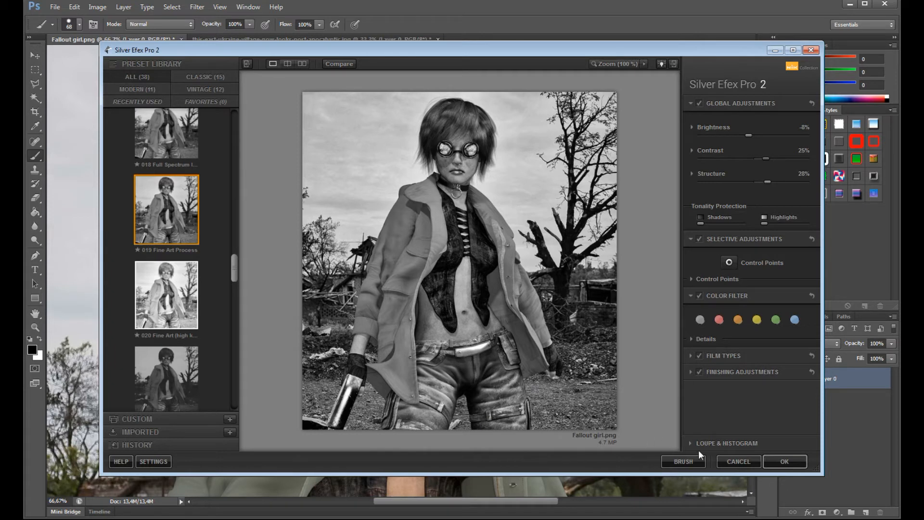
{"action": "left_click", "coordinate": [772, 460]}
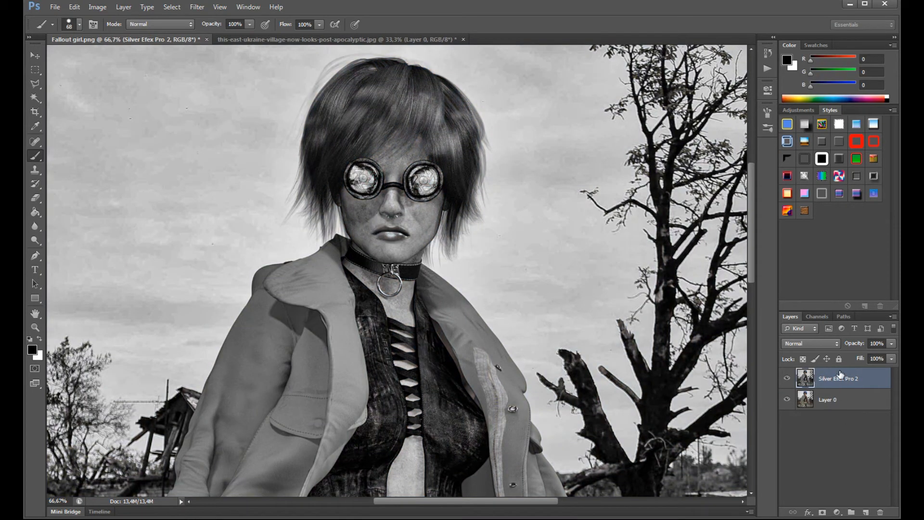
- Compare the image with and without the Silver Efex Pro 2 layer and examine the black-and-white figure down to the legs
{"action": "left_click", "coordinate": [786, 378]}
{"action": "left_click", "coordinate": [786, 379]}
{"action": "left_click", "coordinate": [786, 379]}
{"action": "left_click", "coordinate": [786, 379]}
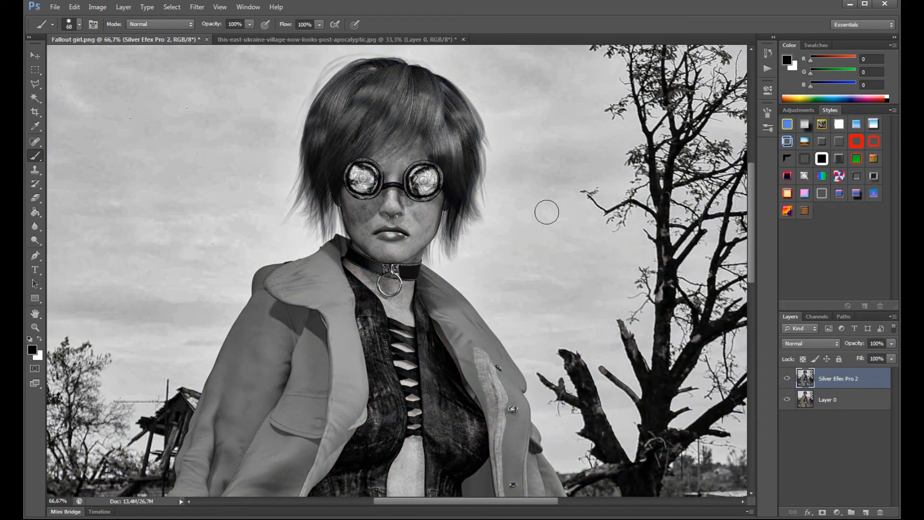
{"action": "scroll", "coordinate": [433, 280], "scroll_direction": "down", "scroll_amount": 5}
{"action": "scroll", "coordinate": [327, 342], "scroll_direction": "down", "scroll_amount": 6}
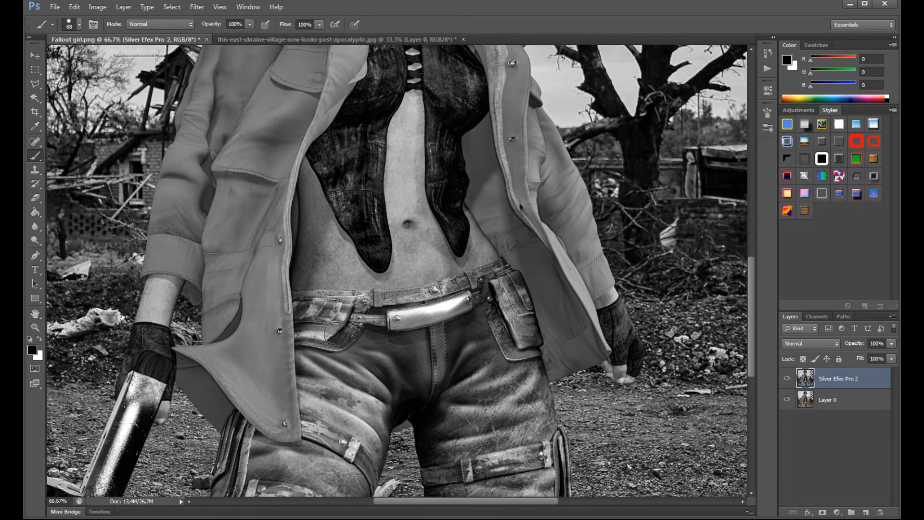
{"action": "scroll", "coordinate": [332, 339], "scroll_direction": "up", "scroll_amount": 3}
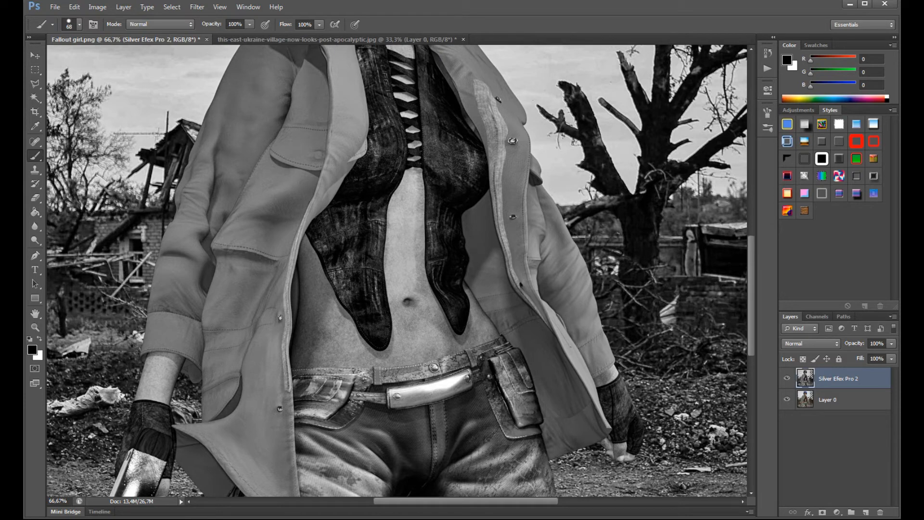
- Set a soft round eraser to 61 px with 0% hardness and erase the Silver Efex Pro 2 layer over the belt buckle
{"action": "left_click", "coordinate": [35, 198]}
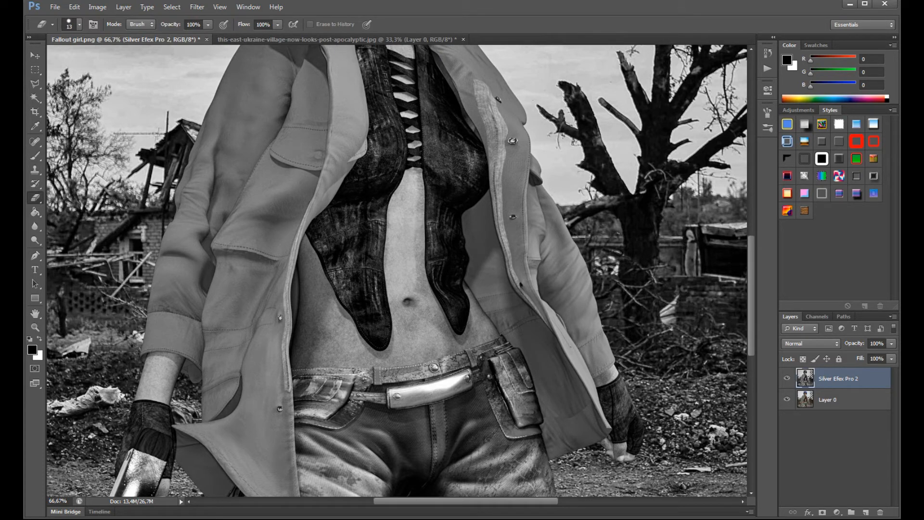
{"action": "right_click", "coordinate": [366, 242]}
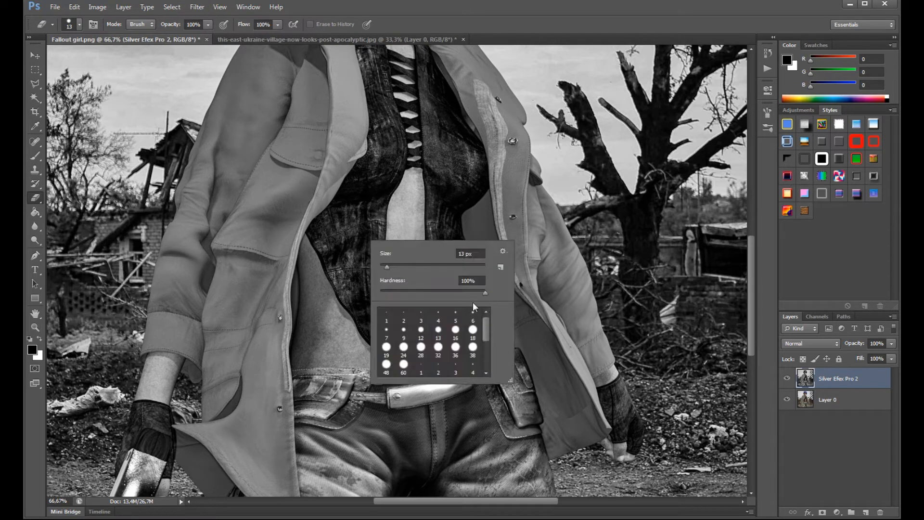
{"action": "left_click_drag", "start_coordinate": [486, 331], "coordinate": [487, 346]}
{"action": "left_click", "coordinate": [473, 358]}
{"action": "right_click", "coordinate": [359, 227]}
{"action": "left_click_drag", "start_coordinate": [383, 249], "coordinate": [403, 253]}
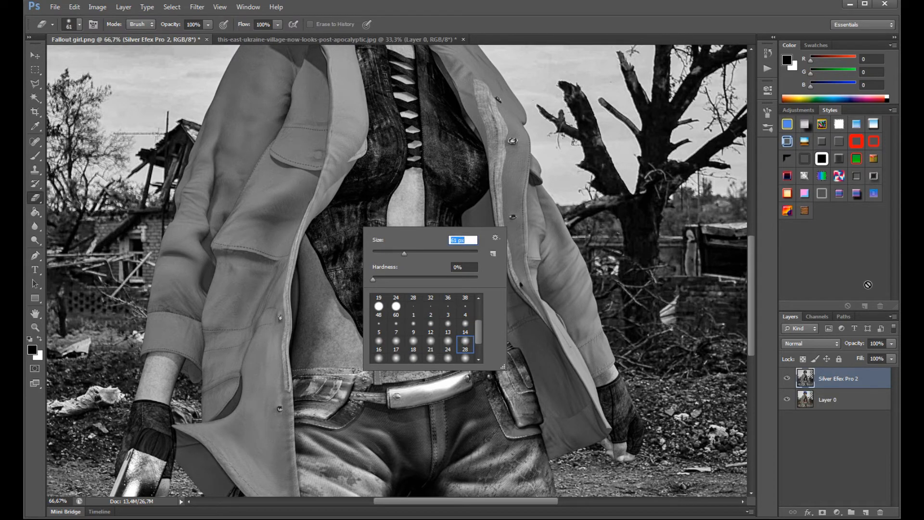
{"action": "key", "text": "Return"}
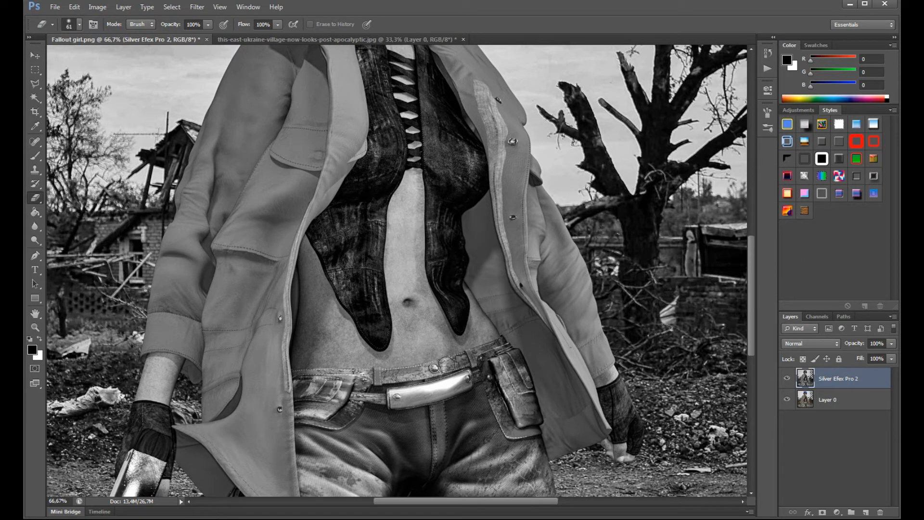
{"action": "scroll", "coordinate": [374, 363], "scroll_direction": "down", "scroll_amount": 2}
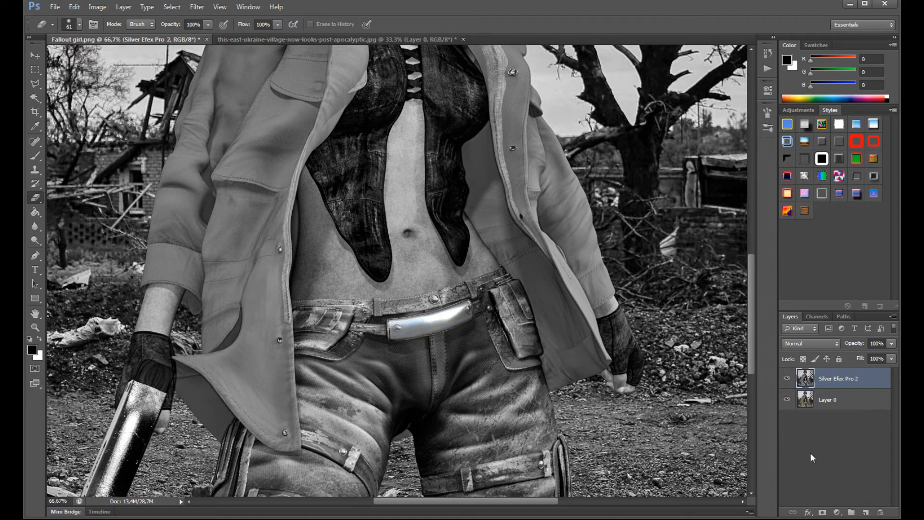
- On the Silver Efex Pro 2 layer, erase over the main body of the hair to bring back its blue colour
{"action": "left_click", "coordinate": [832, 403]}
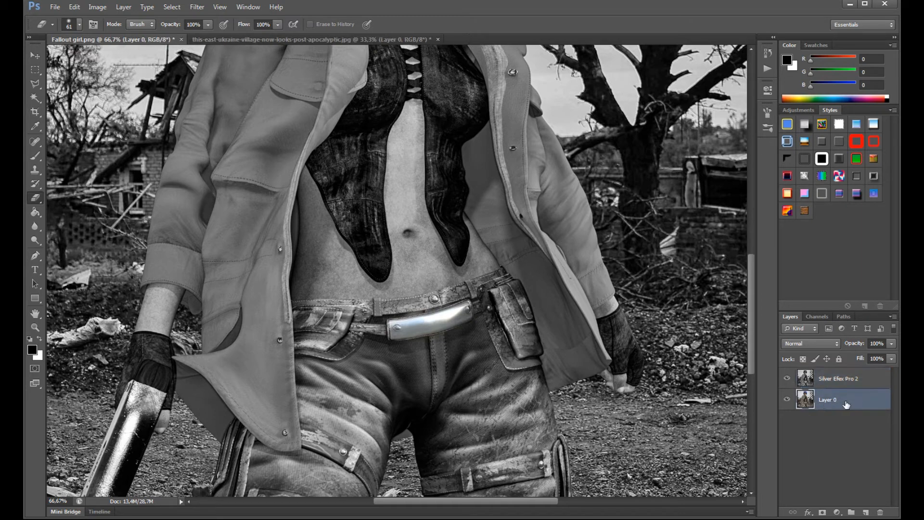
{"action": "left_click", "coordinate": [825, 382]}
{"action": "scroll", "coordinate": [513, 422], "scroll_direction": "down", "scroll_amount": 2}
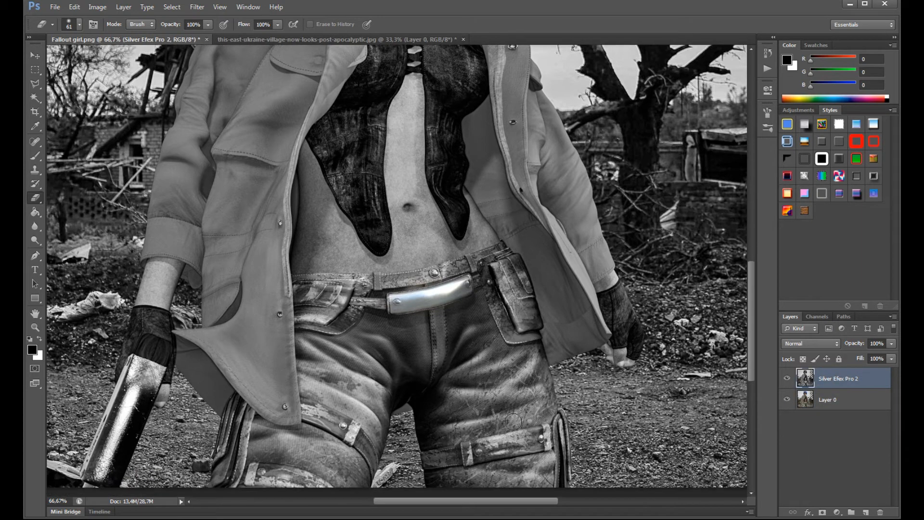
{"action": "scroll", "coordinate": [248, 356], "scroll_direction": "down", "scroll_amount": 2}
{"action": "scroll", "coordinate": [235, 374], "scroll_direction": "up", "scroll_amount": 6}
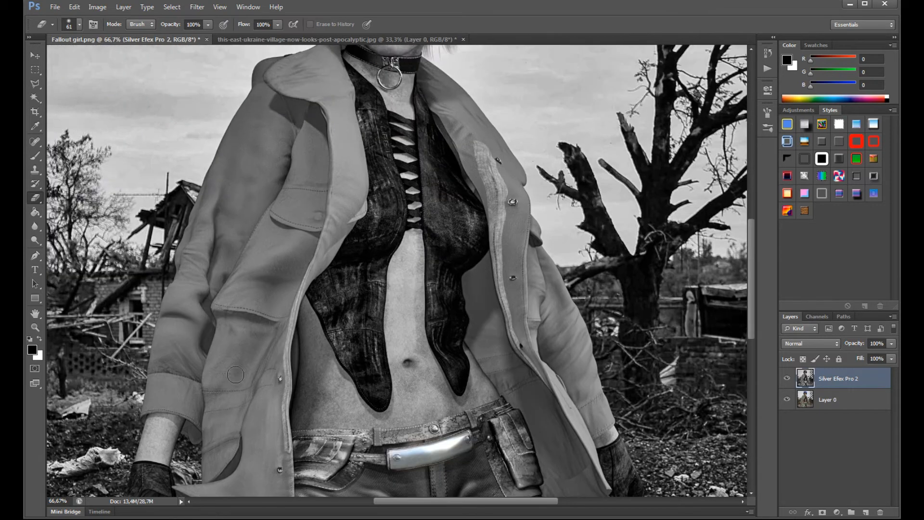
{"action": "scroll", "coordinate": [235, 374], "scroll_direction": "up", "scroll_amount": 8}
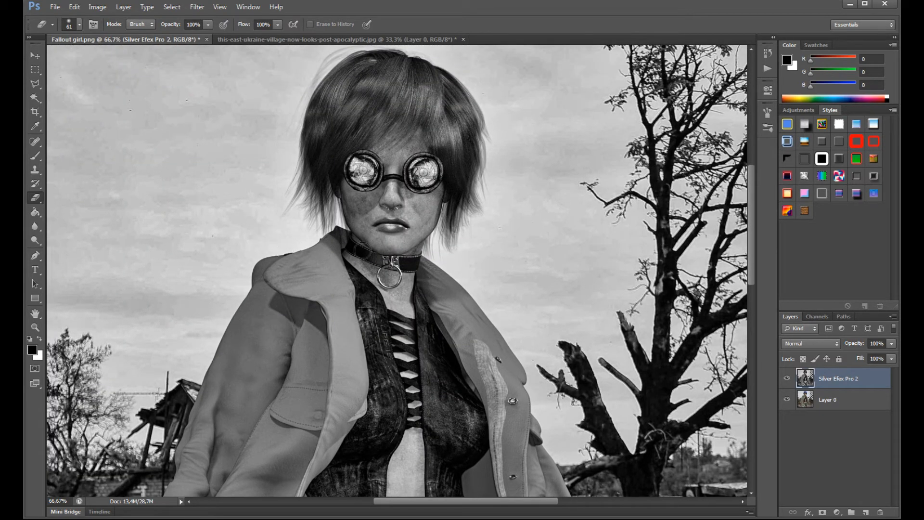
{"action": "mouse_move", "coordinate": [382, 81]}
{"action": "left_mouse_down"}
{"action": "mouse_move", "coordinate": [359, 103]}
{"action": "mouse_move", "coordinate": [335, 99]}
{"action": "mouse_move", "coordinate": [329, 118]}
{"action": "mouse_move", "coordinate": [318, 121]}
{"action": "mouse_move", "coordinate": [323, 139]}
{"action": "mouse_move", "coordinate": [363, 123]}
{"action": "mouse_move", "coordinate": [339, 164]}
{"action": "mouse_move", "coordinate": [335, 147]}
{"action": "left_mouse_up"}
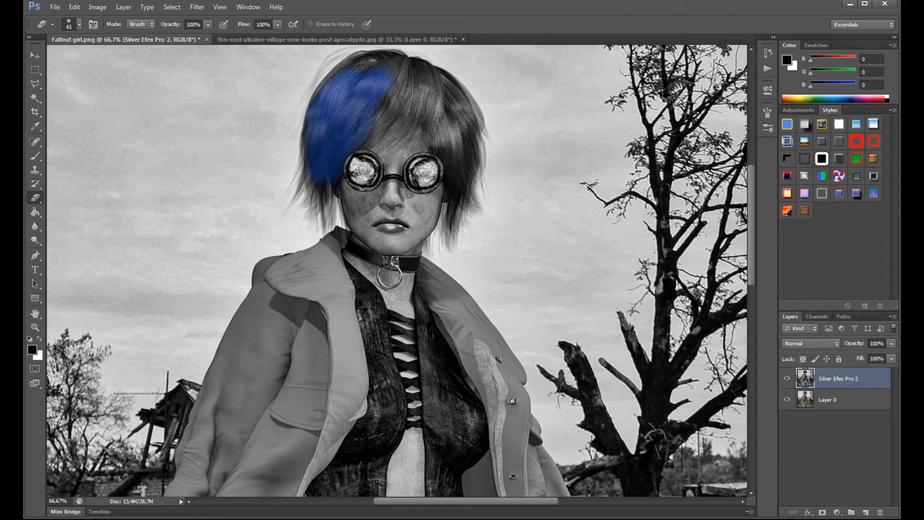
{"action": "mouse_move", "coordinate": [370, 68]}
{"action": "left_mouse_down"}
{"action": "mouse_move", "coordinate": [405, 76]}
{"action": "mouse_move", "coordinate": [370, 120]}
{"action": "mouse_move", "coordinate": [429, 85]}
{"action": "mouse_move", "coordinate": [448, 90]}
{"action": "mouse_move", "coordinate": [433, 113]}
{"action": "mouse_move", "coordinate": [458, 171]}
{"action": "mouse_move", "coordinate": [447, 147]}
{"action": "mouse_move", "coordinate": [448, 165]}
{"action": "mouse_move", "coordinate": [459, 166]}
{"action": "mouse_move", "coordinate": [455, 191]}
{"action": "mouse_move", "coordinate": [462, 159]}
{"action": "mouse_move", "coordinate": [449, 104]}
{"action": "mouse_move", "coordinate": [461, 150]}
{"action": "mouse_move", "coordinate": [455, 102]}
{"action": "mouse_move", "coordinate": [475, 131]}
{"action": "mouse_move", "coordinate": [471, 114]}
{"action": "mouse_move", "coordinate": [441, 75]}
{"action": "mouse_move", "coordinate": [407, 62]}
{"action": "mouse_move", "coordinate": [421, 79]}
{"action": "mouse_move", "coordinate": [373, 64]}
{"action": "left_mouse_up"}
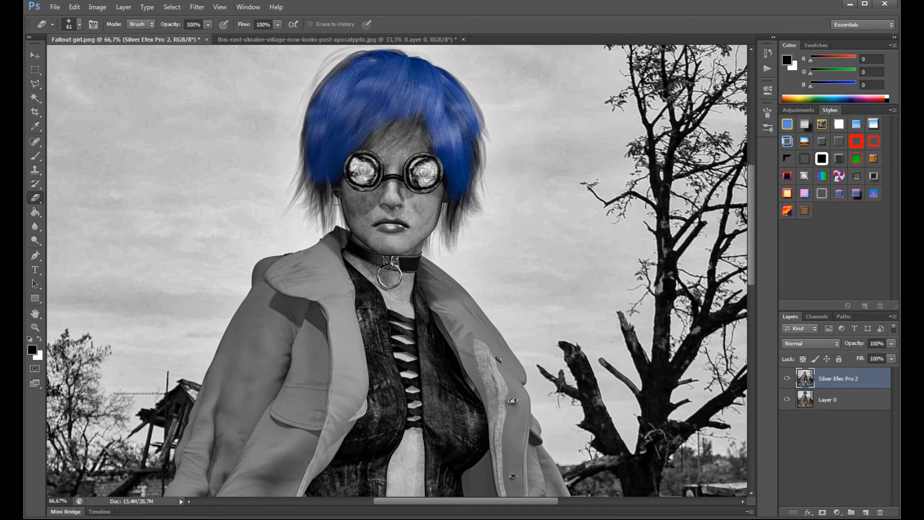
- Lower the eraser opacity to 50% and softly erase along the hair's outer edges, fringe and lower strands
{"action": "right_click", "coordinate": [461, 174]}
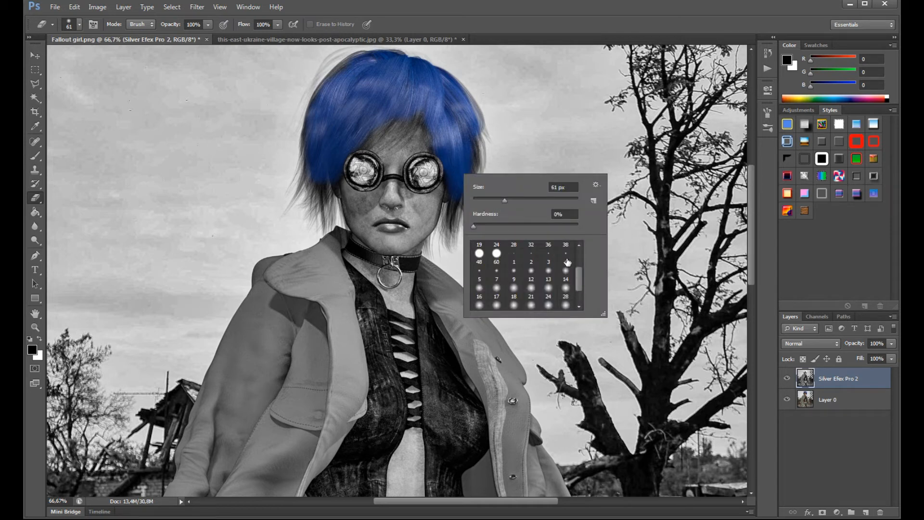
{"action": "left_click", "coordinate": [208, 24]}
{"action": "left_click_drag", "start_coordinate": [210, 36], "coordinate": [180, 36]}
{"action": "left_click", "coordinate": [321, 185]}
{"action": "mouse_move", "coordinate": [321, 186]}
{"action": "left_mouse_down"}
{"action": "mouse_move", "coordinate": [323, 212]}
{"action": "mouse_move", "coordinate": [327, 186]}
{"action": "mouse_move", "coordinate": [328, 210]}
{"action": "mouse_move", "coordinate": [318, 175]}
{"action": "mouse_move", "coordinate": [295, 198]}
{"action": "mouse_move", "coordinate": [312, 118]}
{"action": "left_mouse_up"}
{"action": "mouse_move", "coordinate": [333, 87]}
{"action": "left_mouse_down"}
{"action": "mouse_move", "coordinate": [321, 66]}
{"action": "mouse_move", "coordinate": [344, 57]}
{"action": "mouse_move", "coordinate": [308, 98]}
{"action": "left_mouse_up"}
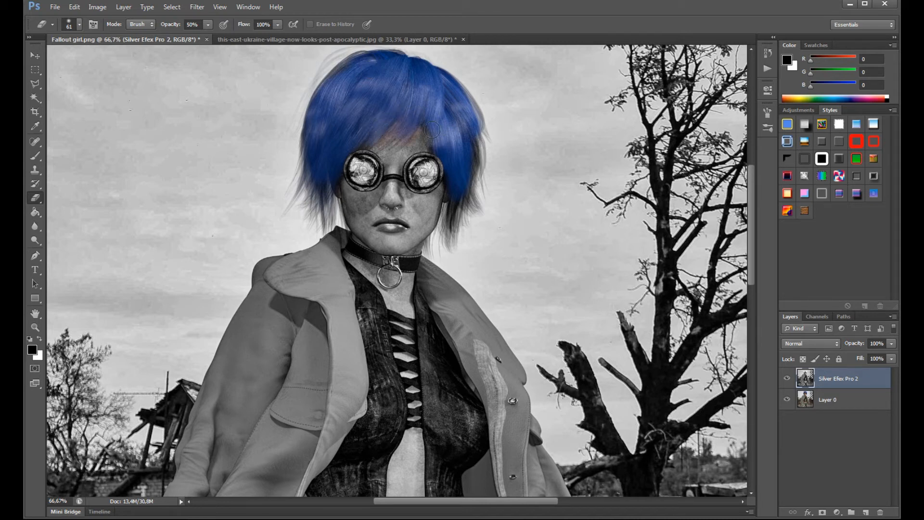
{"action": "mouse_move", "coordinate": [461, 201]}
{"action": "left_mouse_down"}
{"action": "mouse_move", "coordinate": [437, 239]}
{"action": "mouse_move", "coordinate": [459, 193]}
{"action": "mouse_move", "coordinate": [473, 208]}
{"action": "mouse_move", "coordinate": [466, 191]}
{"action": "mouse_move", "coordinate": [477, 145]}
{"action": "left_mouse_up"}
- Sample a grey skin tone and try painting over the orange tint beneath the fringe with a 21 px brush
{"action": "key", "text": "ctrl+plus"}
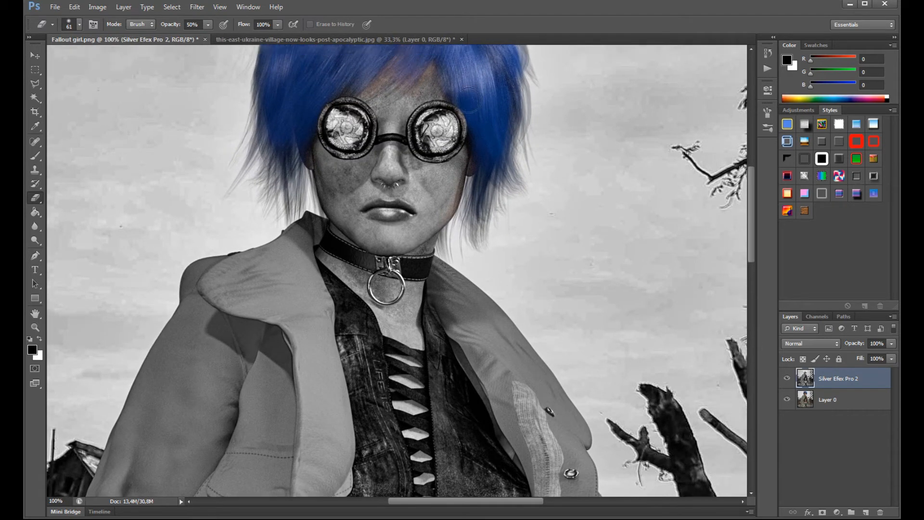
{"action": "scroll", "coordinate": [467, 95], "scroll_direction": "up", "scroll_amount": 6}
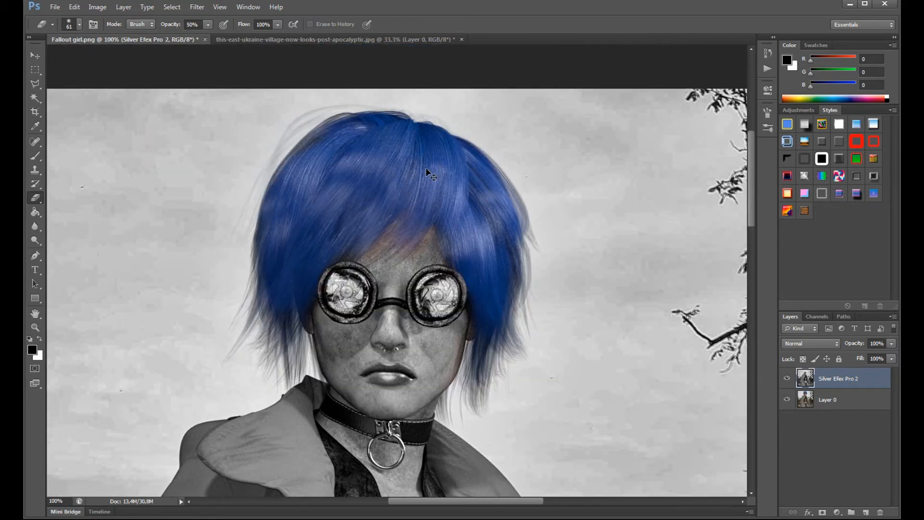
{"action": "key", "text": "ctrl+plus"}
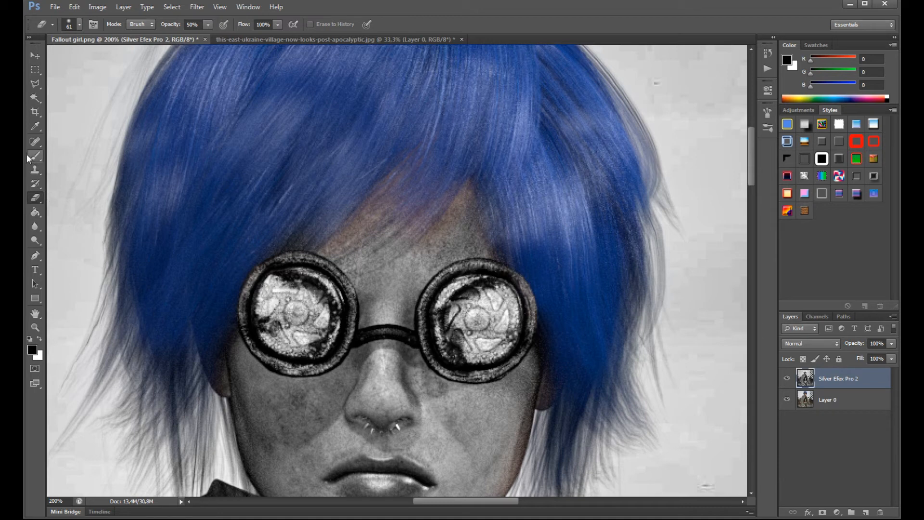
{"action": "left_click", "coordinate": [35, 126]}
{"action": "left_click", "coordinate": [451, 232]}
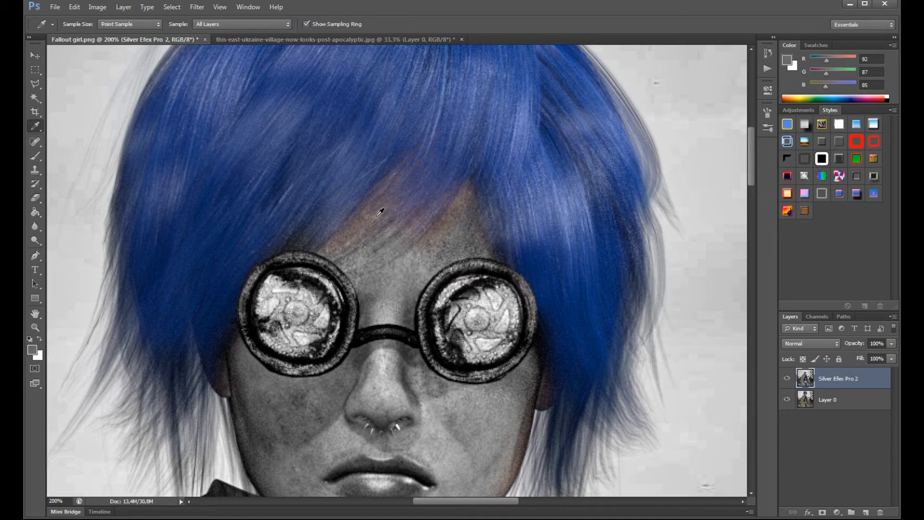
{"action": "left_click", "coordinate": [37, 156]}
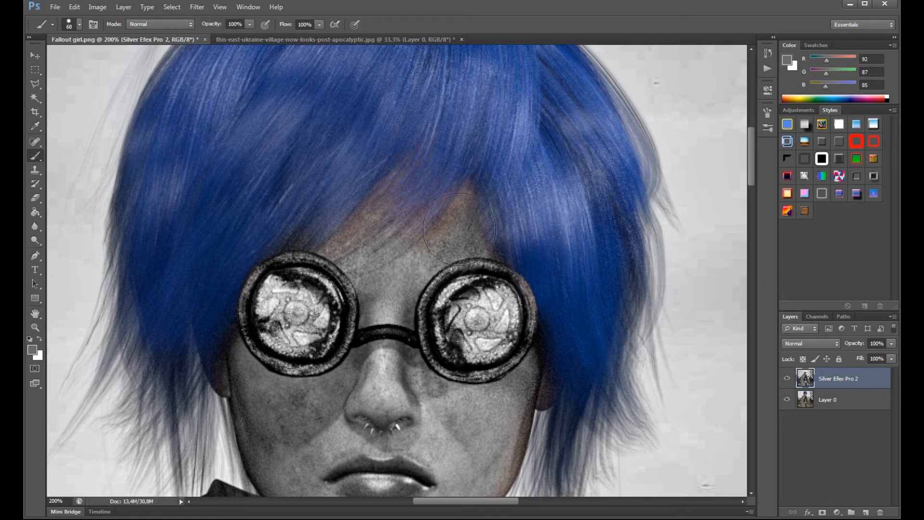
{"action": "right_click", "coordinate": [498, 254]}
{"action": "left_click_drag", "start_coordinate": [497, 254], "coordinate": [489, 255]}
{"action": "left_click_drag", "start_coordinate": [429, 239], "coordinate": [469, 195]}
{"action": "left_click", "coordinate": [74, 7]}
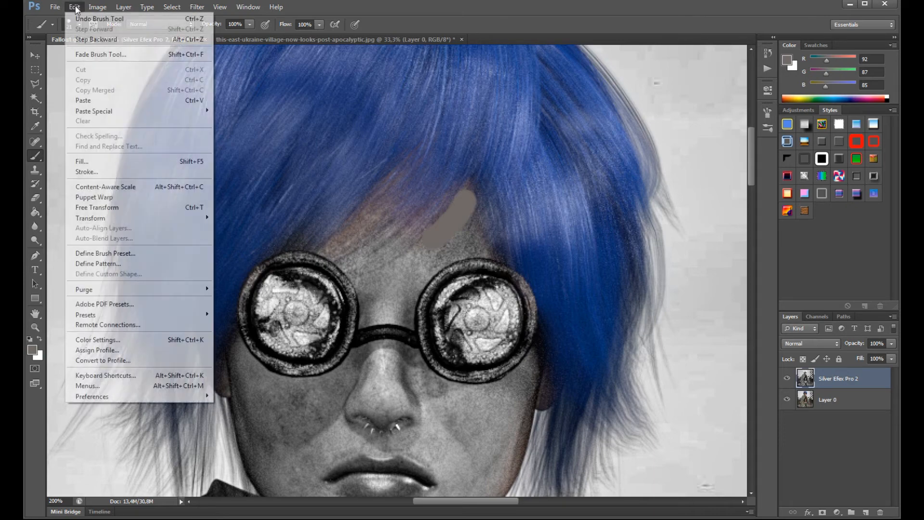
{"action": "left_click", "coordinate": [78, 37]}
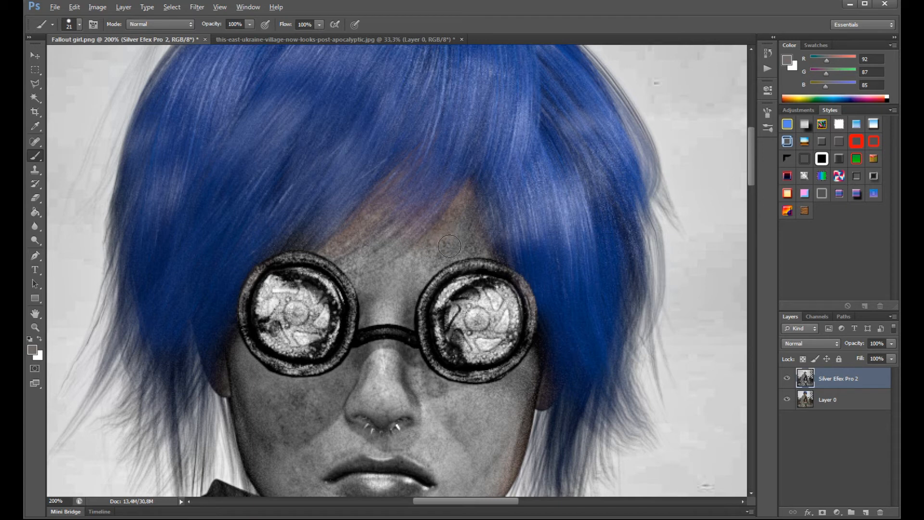
- Set the Clone Stamp to 10 px and clone grey skin over the orange tint above the inner edge of the viewer's-right goggle
{"action": "left_click", "coordinate": [35, 169]}
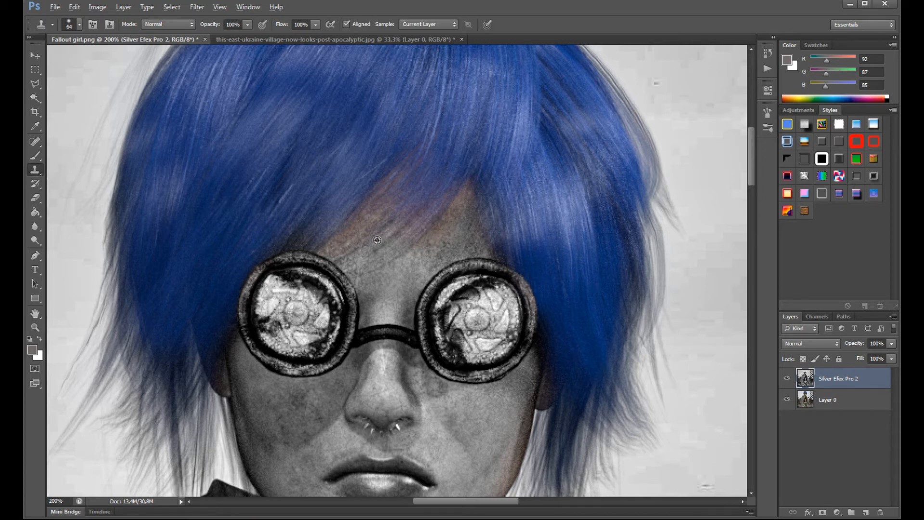
{"action": "right_click", "coordinate": [446, 238]}
{"action": "left_click_drag", "start_coordinate": [465, 261], "coordinate": [460, 260]}
{"action": "left_click", "coordinate": [433, 239]}
{"action": "mouse_move", "coordinate": [435, 228]}
{"action": "left_mouse_down"}
{"action": "mouse_move", "coordinate": [449, 217]}
{"action": "mouse_move", "coordinate": [434, 236]}
{"action": "mouse_move", "coordinate": [462, 200]}
{"action": "left_mouse_up"}
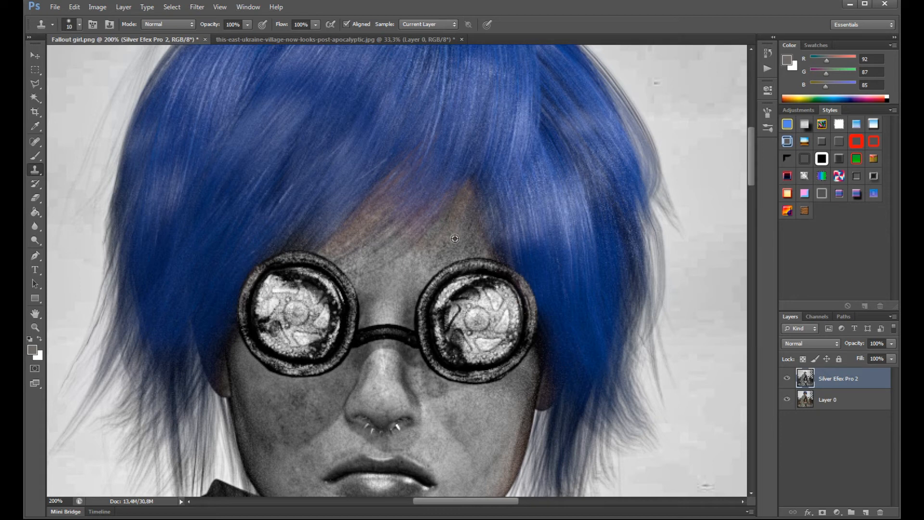
{"action": "left_click", "coordinate": [450, 245], "text": "alt"}
{"action": "mouse_move", "coordinate": [435, 237]}
{"action": "left_mouse_down"}
{"action": "mouse_move", "coordinate": [422, 240]}
{"action": "mouse_move", "coordinate": [458, 204]}
{"action": "mouse_move", "coordinate": [452, 222]}
{"action": "left_mouse_up"}
{"action": "left_click", "coordinate": [461, 236], "text": "alt"}
{"action": "left_click", "coordinate": [462, 204]}
{"action": "left_click_drag", "start_coordinate": [466, 193], "coordinate": [464, 198]}
- Clone grey forehead skin over the orange tint along the fringe edge above the viewer's-left goggle
{"action": "left_click", "coordinate": [459, 238], "text": "alt"}
{"action": "left_click_drag", "start_coordinate": [442, 234], "coordinate": [435, 240]}
{"action": "left_click_drag", "start_coordinate": [333, 250], "coordinate": [350, 224]}
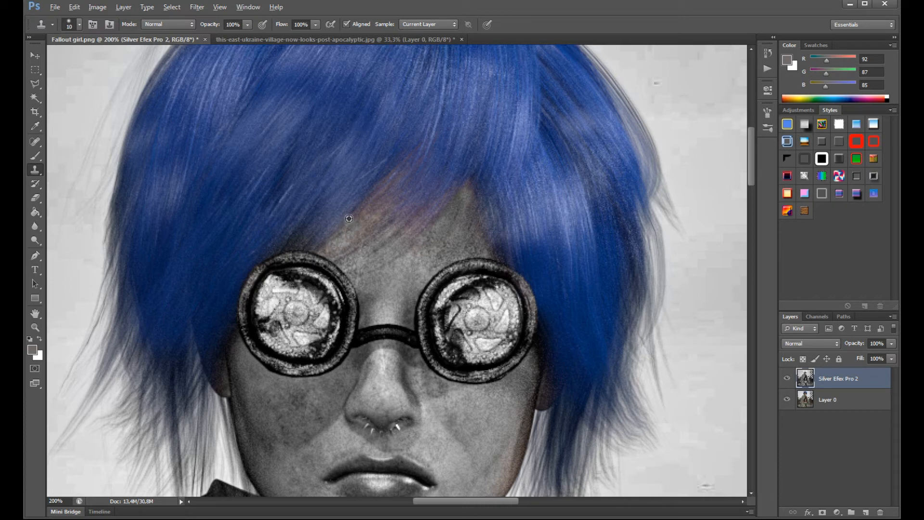
- Set the eraser to 19 px and 100% opacity and erase the Silver Efex Pro 2 layer over the viewer's-right goggle lens
{"action": "scroll", "coordinate": [448, 284], "scroll_direction": "up", "scroll_amount": 1}
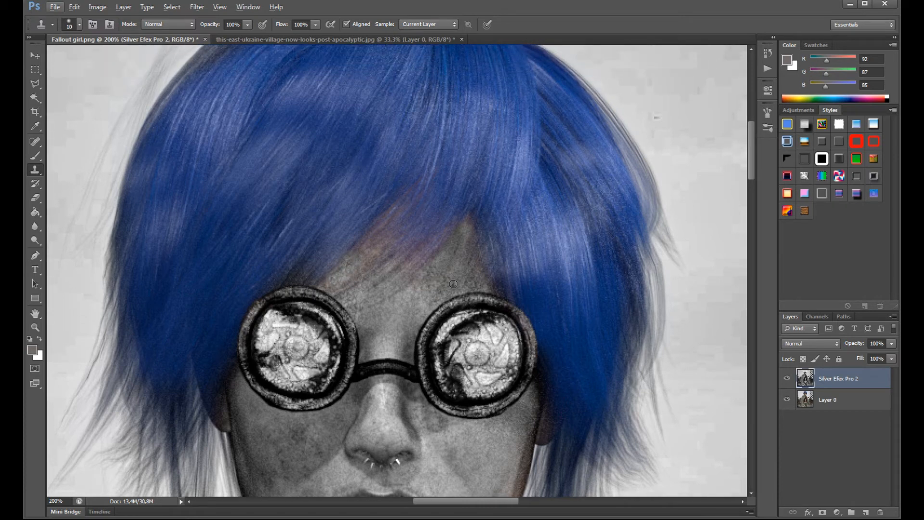
{"action": "scroll", "coordinate": [453, 284], "scroll_direction": "up", "scroll_amount": 1}
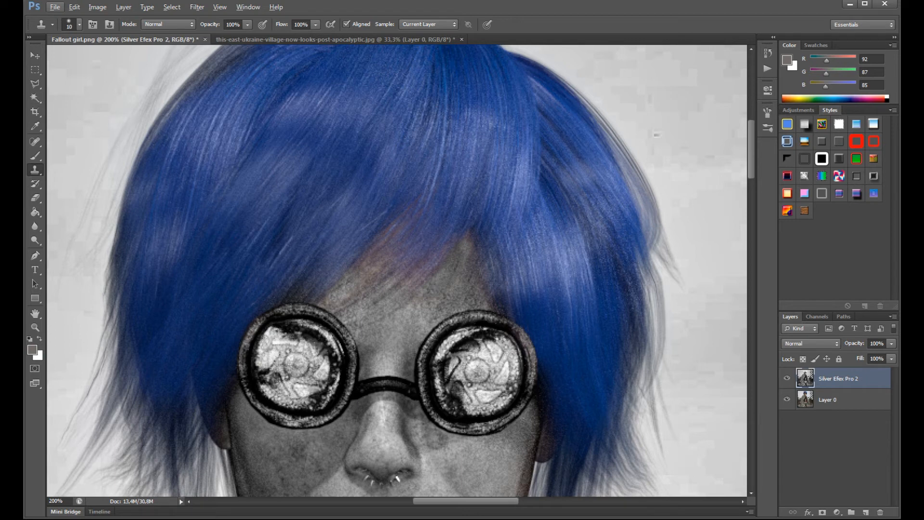
{"action": "left_click", "coordinate": [33, 202]}
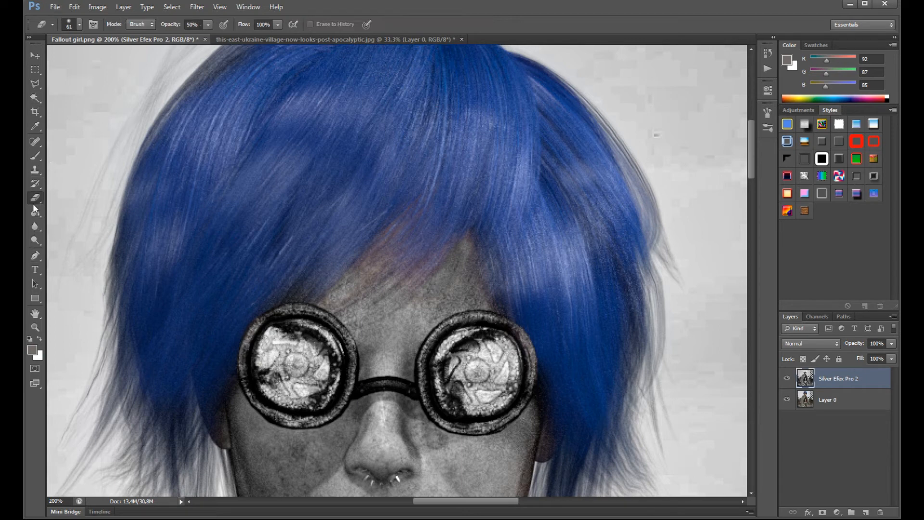
{"action": "right_click", "coordinate": [477, 356]}
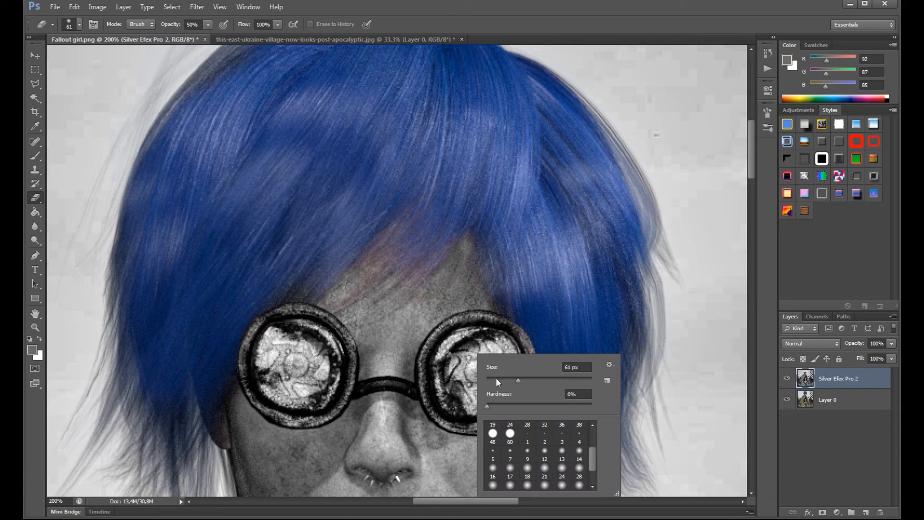
{"action": "left_click", "coordinate": [496, 378]}
{"action": "key", "text": "Return"}
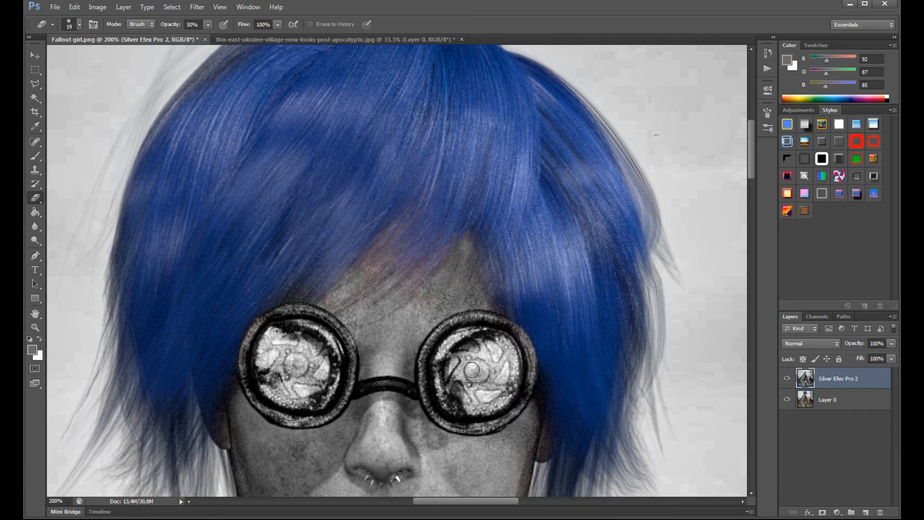
{"action": "left_click", "coordinate": [212, 26]}
{"action": "left_click_drag", "start_coordinate": [216, 37], "coordinate": [284, 39]}
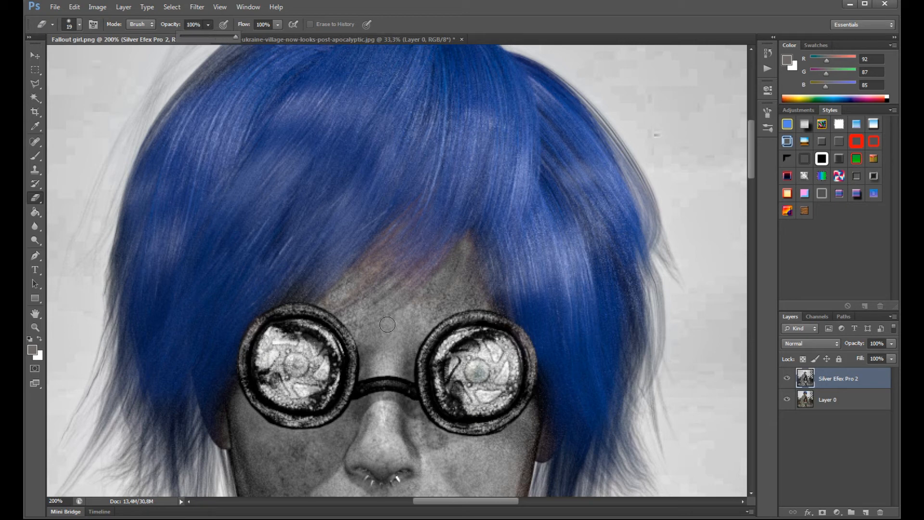
{"action": "mouse_move", "coordinate": [482, 374]}
{"action": "left_mouse_down"}
{"action": "mouse_move", "coordinate": [484, 366]}
{"action": "mouse_move", "coordinate": [516, 379]}
{"action": "mouse_move", "coordinate": [499, 381]}
{"action": "mouse_move", "coordinate": [505, 369]}
{"action": "left_mouse_up"}
- Reduce the eraser to 13 px and erase the remaining grey near the inner rim of the goggle lens
{"action": "right_click", "coordinate": [495, 349]}
{"action": "left_click", "coordinate": [496, 354]}
{"action": "left_click_drag", "start_coordinate": [486, 399], "coordinate": [493, 396]}
{"action": "mouse_move", "coordinate": [454, 370]}
{"action": "left_mouse_down"}
{"action": "mouse_move", "coordinate": [462, 346]}
{"action": "mouse_move", "coordinate": [472, 347]}
{"action": "mouse_move", "coordinate": [465, 399]}
{"action": "left_mouse_up"}
- Examine the black-and-white composite with its coloured hair and goggles at 50% zoom
{"action": "key", "text": "ctrl+minus"}
{"action": "key", "text": "ctrl+minus"}
{"action": "key", "text": "ctrl+minus"}
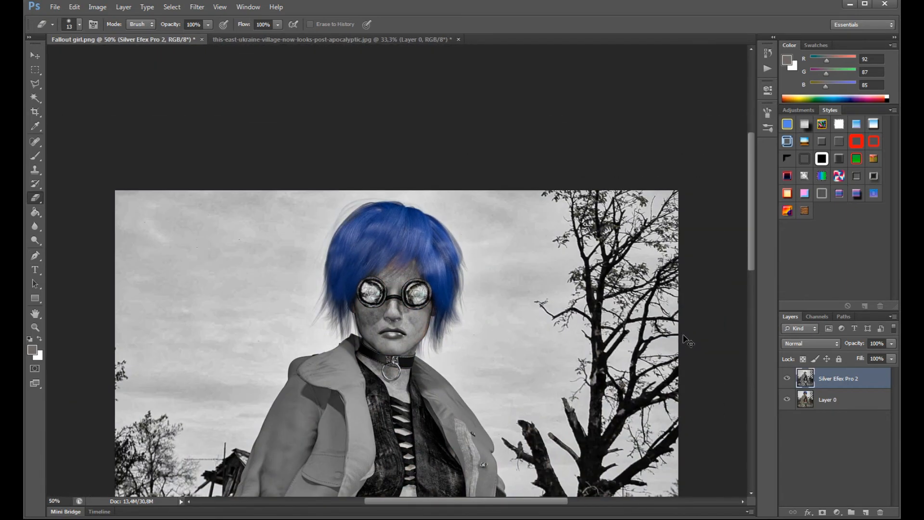
{"action": "scroll", "coordinate": [231, 296], "scroll_direction": "down", "scroll_amount": 4}
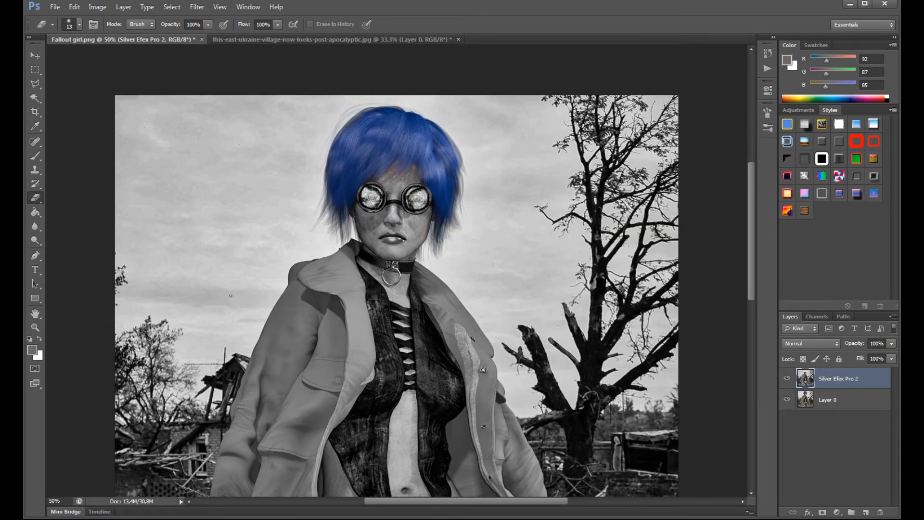
{"action": "scroll", "coordinate": [231, 296], "scroll_direction": "down", "scroll_amount": 9}
{"action": "scroll", "coordinate": [187, 216], "scroll_direction": "up", "scroll_amount": 6}
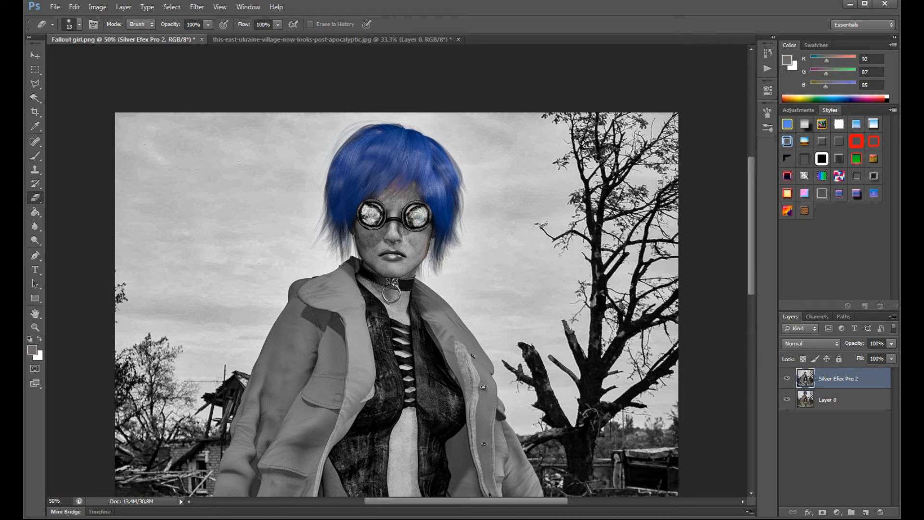
- Delete the Silver Efex Pro 2 layer to return to the colour composite
{"action": "scroll", "coordinate": [396, 294], "scroll_direction": "down", "scroll_amount": 6}
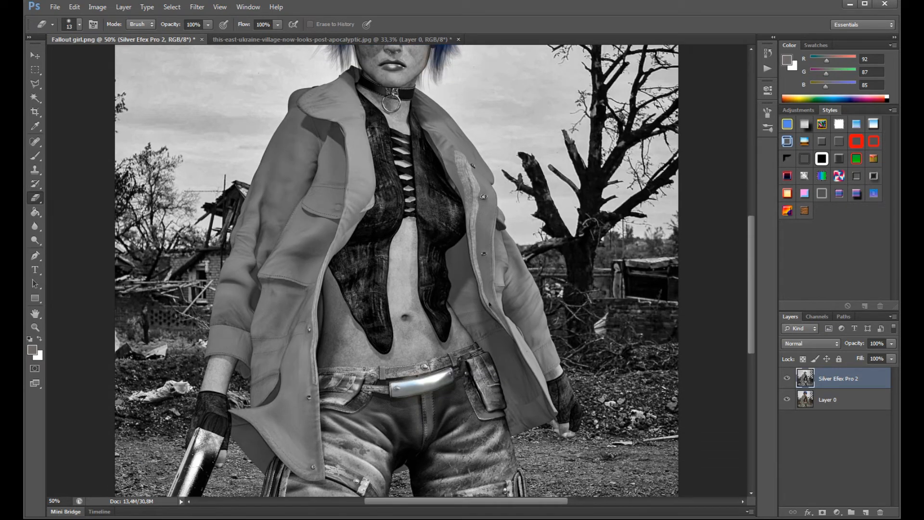
{"action": "scroll", "coordinate": [480, 378], "scroll_direction": "up", "scroll_amount": 3}
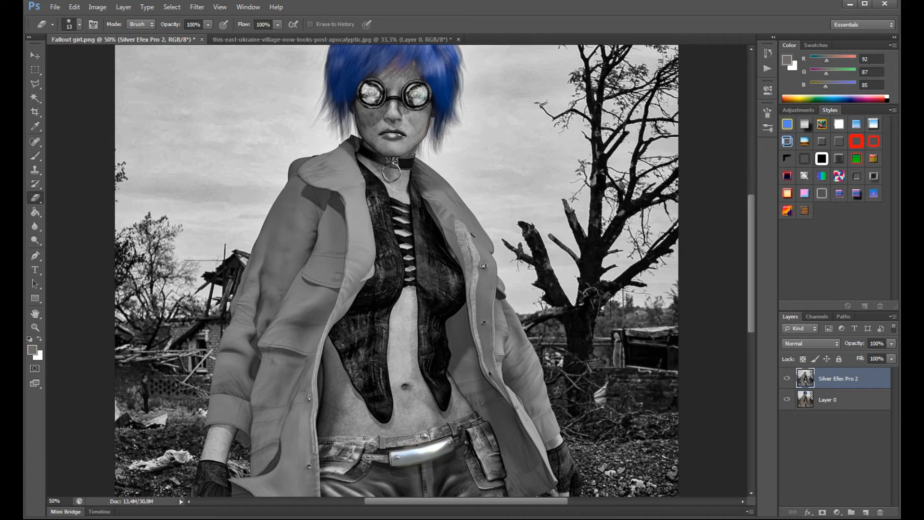
{"action": "left_click", "coordinate": [880, 512]}
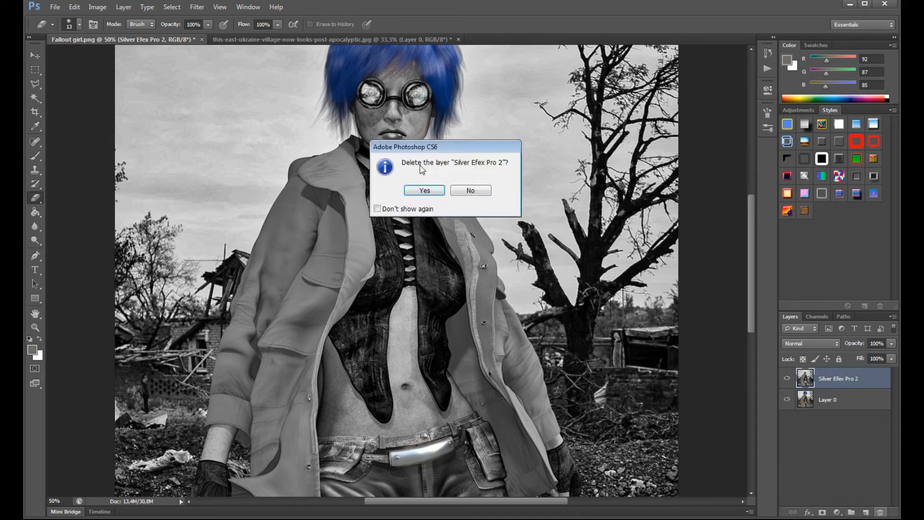
{"action": "left_click", "coordinate": [423, 192]}
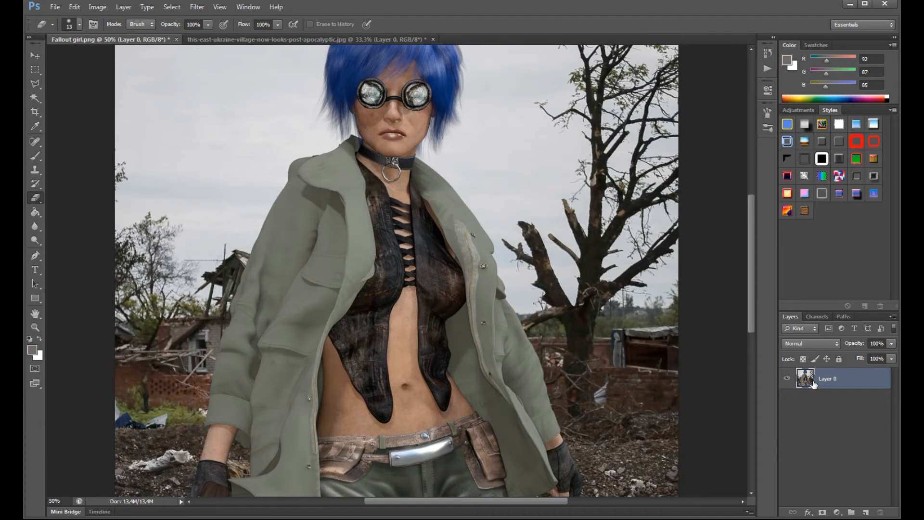
{"action": "scroll", "coordinate": [338, 361], "scroll_direction": "up", "scroll_amount": 2}
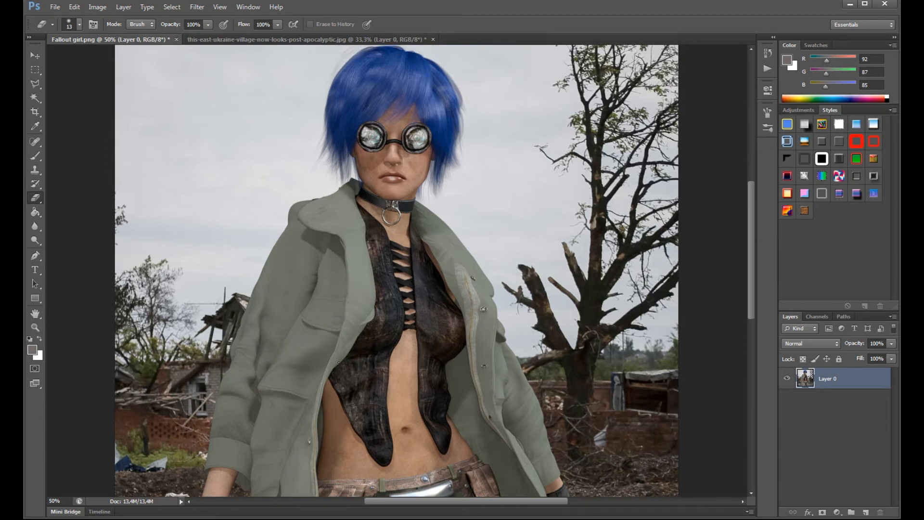
{"action": "double_click", "coordinate": [807, 379]}
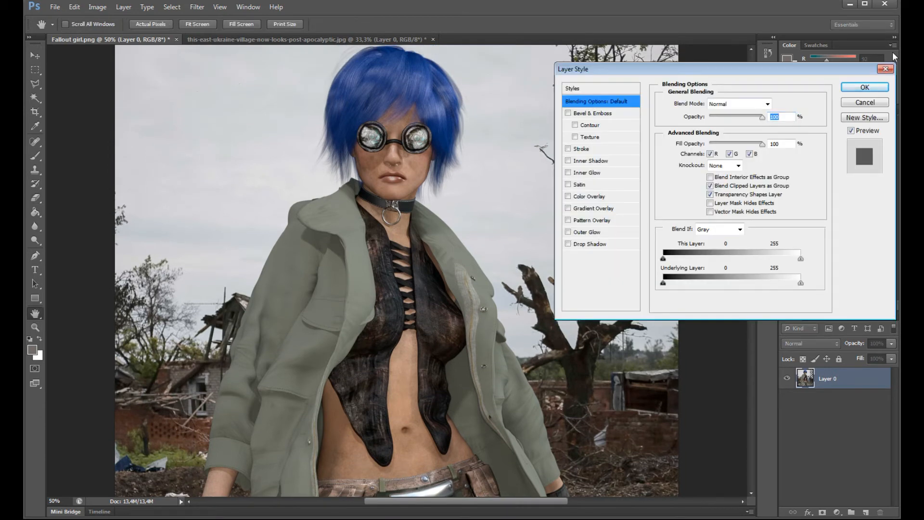
{"action": "left_click", "coordinate": [892, 61]}
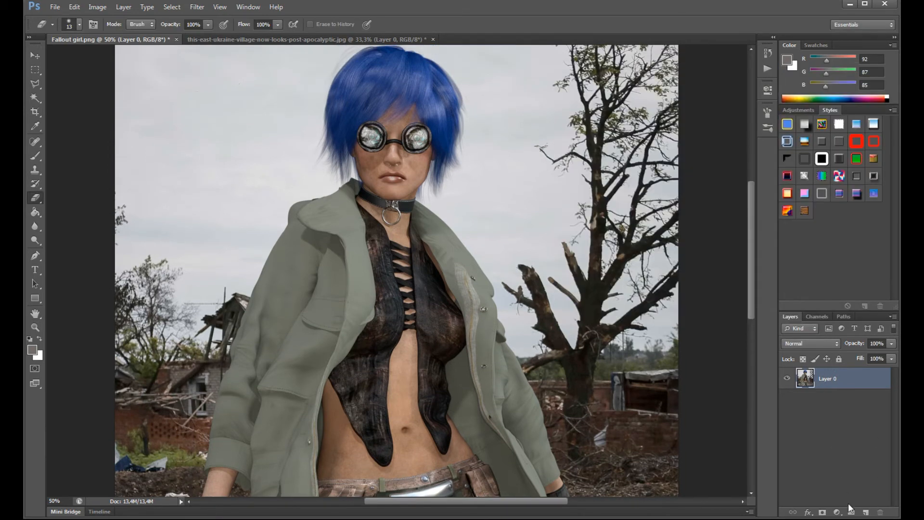
{"action": "right_click", "coordinate": [823, 383]}
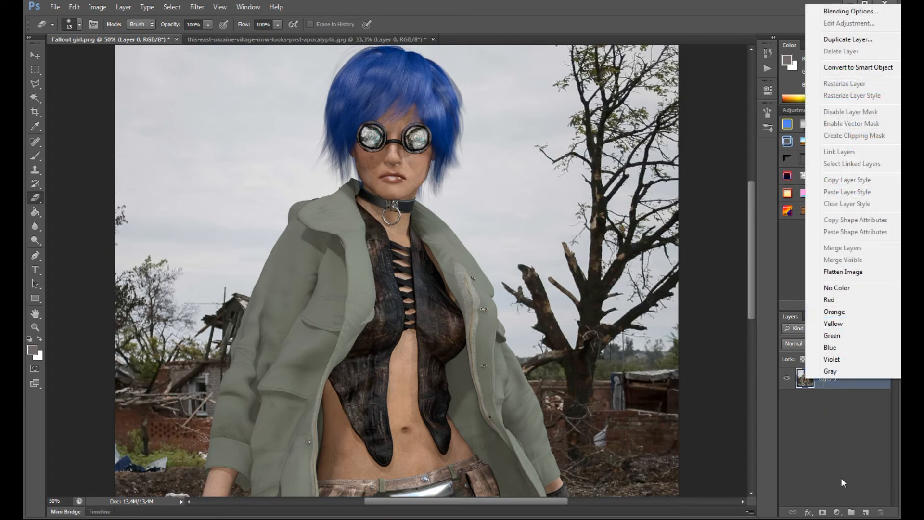
{"action": "left_click", "coordinate": [818, 385]}
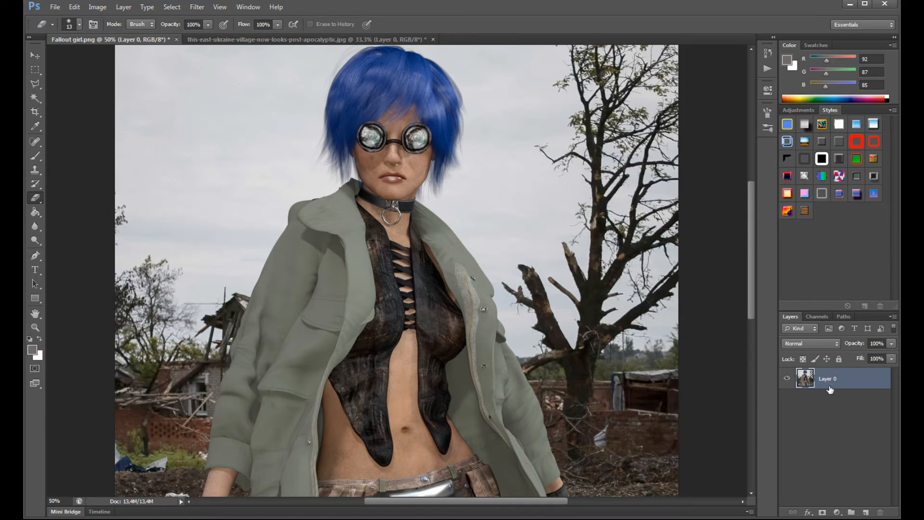
- Add a Black & White adjustment layer with Reds -47, Yellows 77 and Greens -2
{"action": "left_click", "coordinate": [836, 513]}
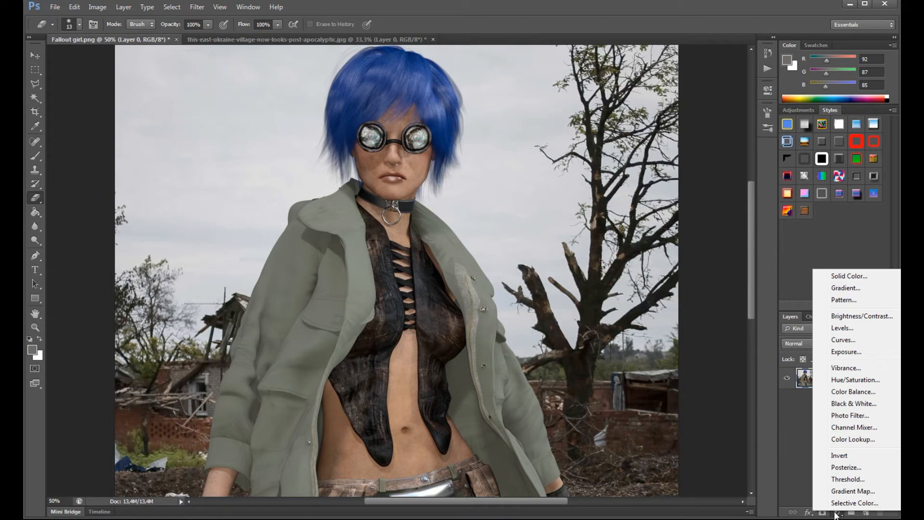
{"action": "left_click", "coordinate": [847, 404]}
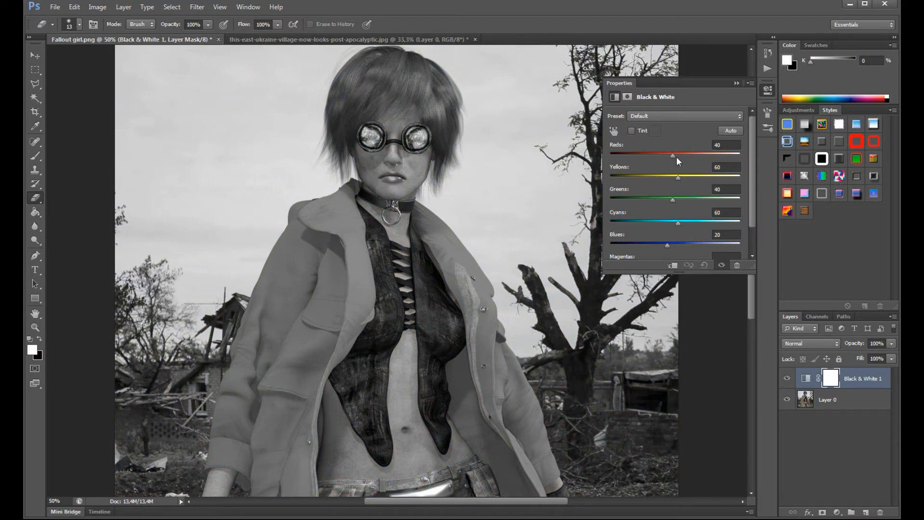
{"action": "left_click_drag", "start_coordinate": [667, 156], "coordinate": [662, 197]}
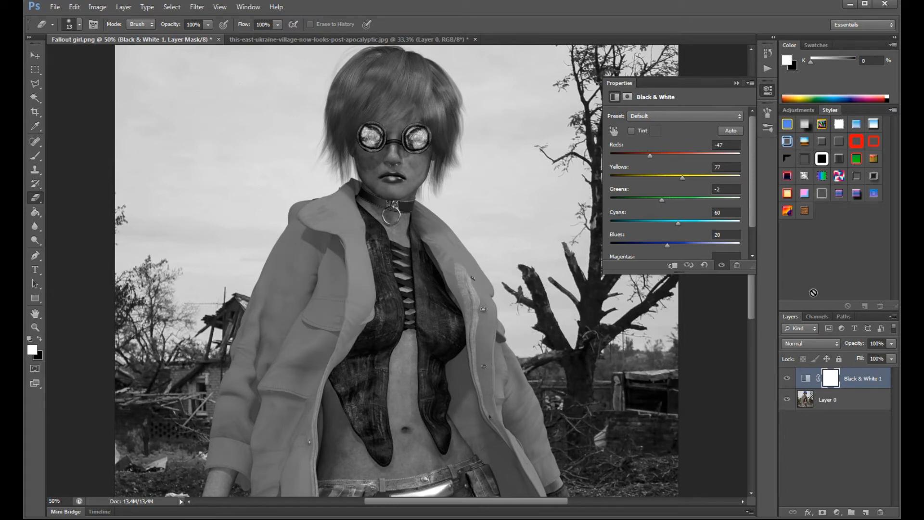
{"action": "left_click", "coordinate": [736, 84]}
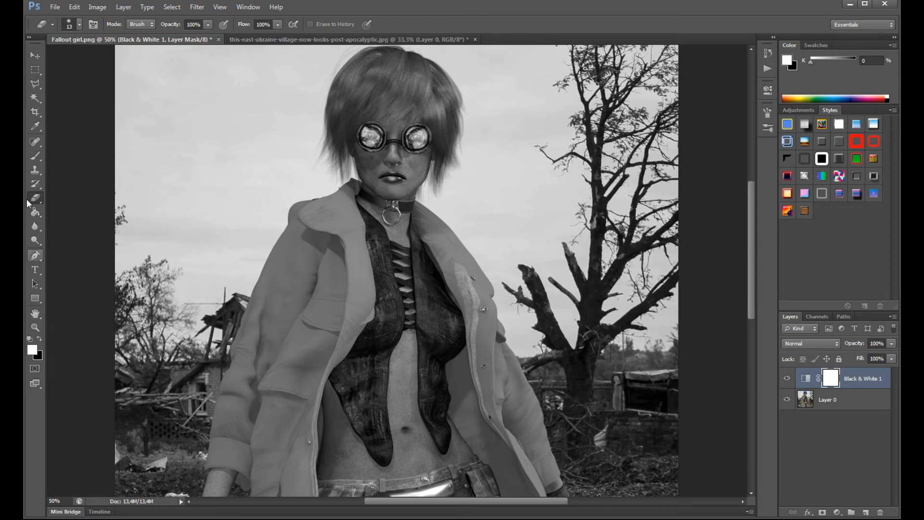
- Ready the Brush tool with a black foreground on the Black & White mask and undo the stray stroke on the coat
{"action": "left_click", "coordinate": [35, 155]}
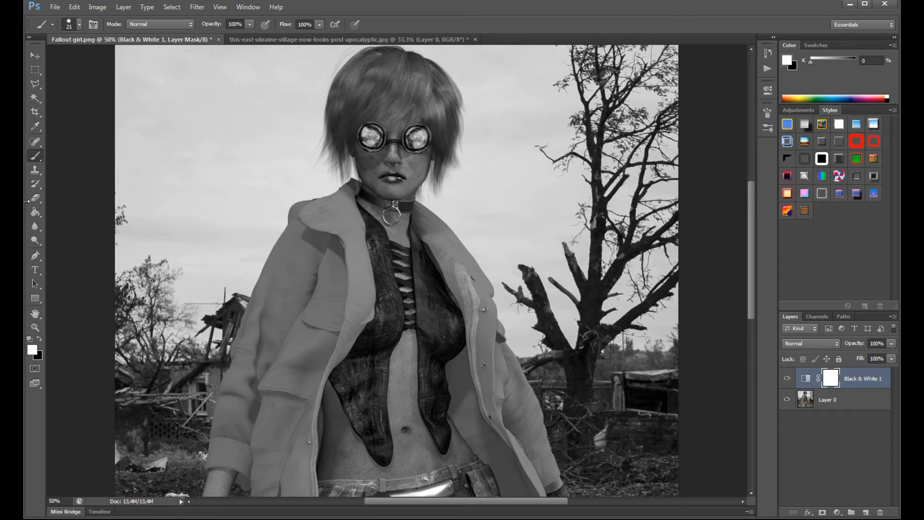
{"action": "left_click", "coordinate": [35, 197]}
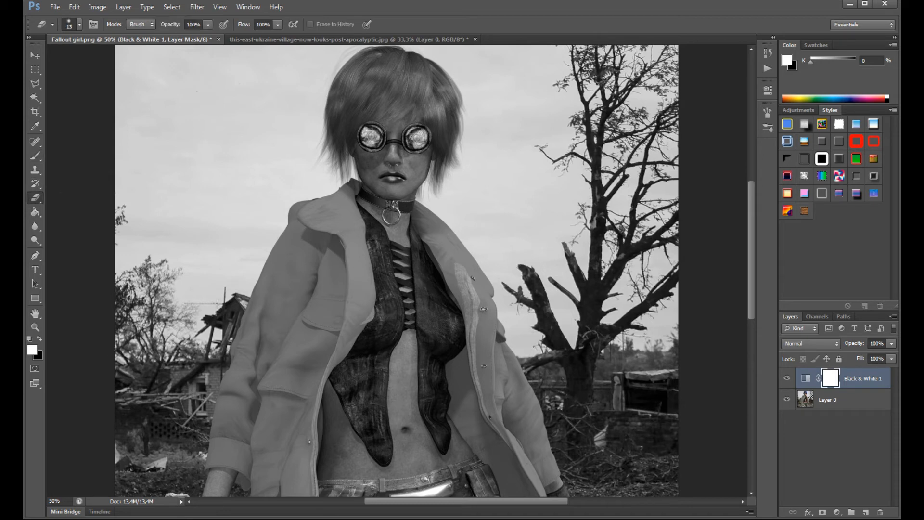
{"action": "left_click", "coordinate": [40, 338]}
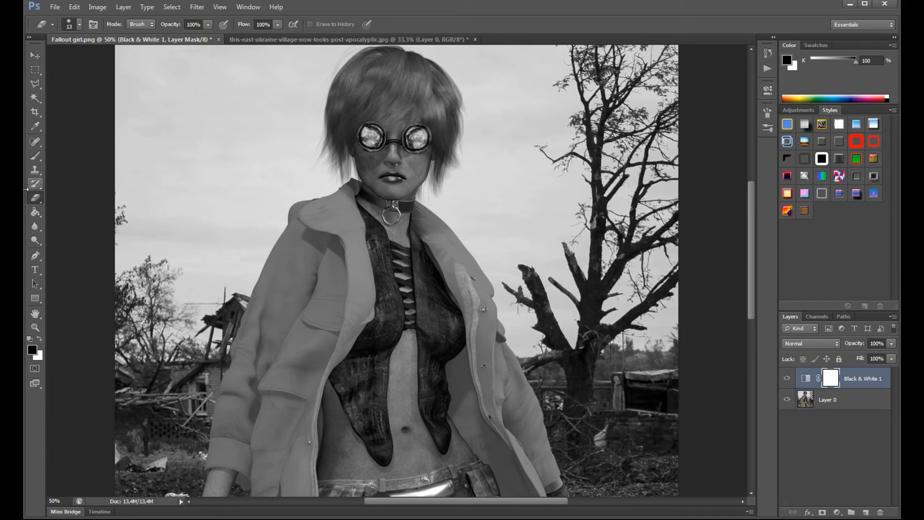
{"action": "left_click", "coordinate": [35, 156]}
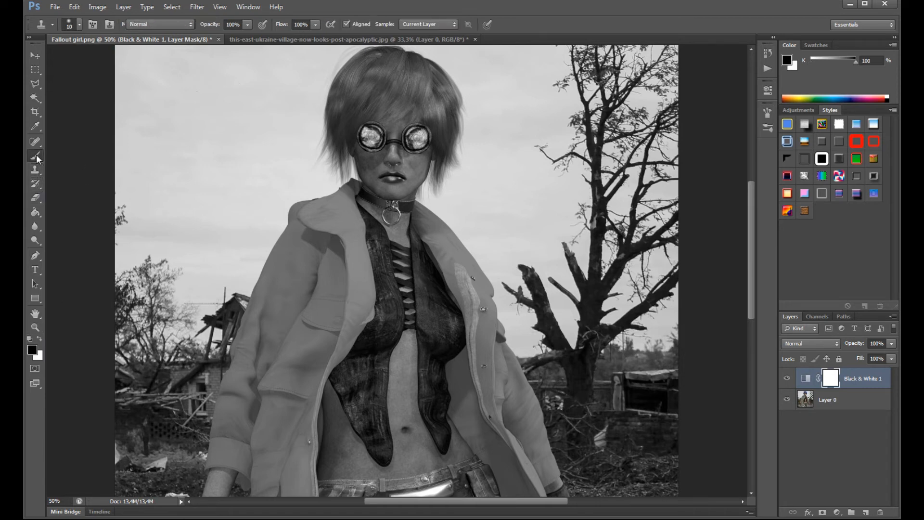
{"action": "right_click", "coordinate": [374, 266]}
{"action": "left_click", "coordinate": [75, 6]}
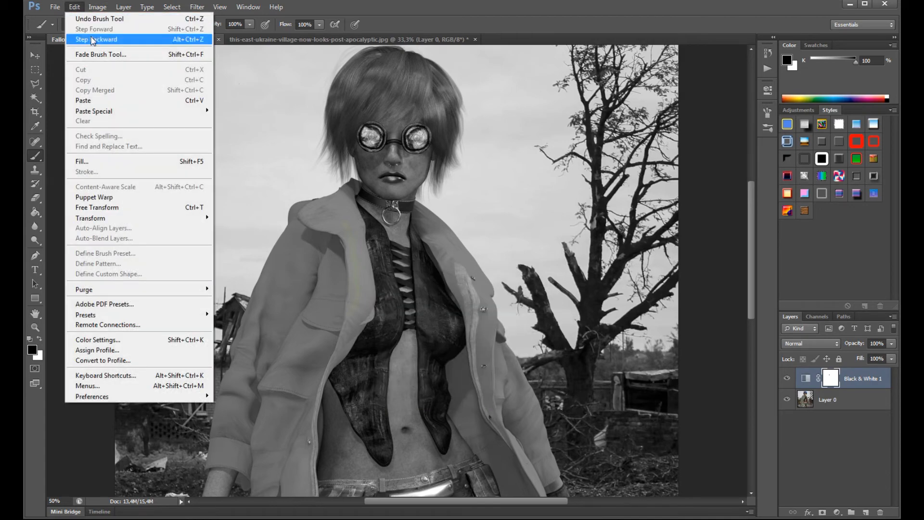
{"action": "left_click", "coordinate": [118, 37]}
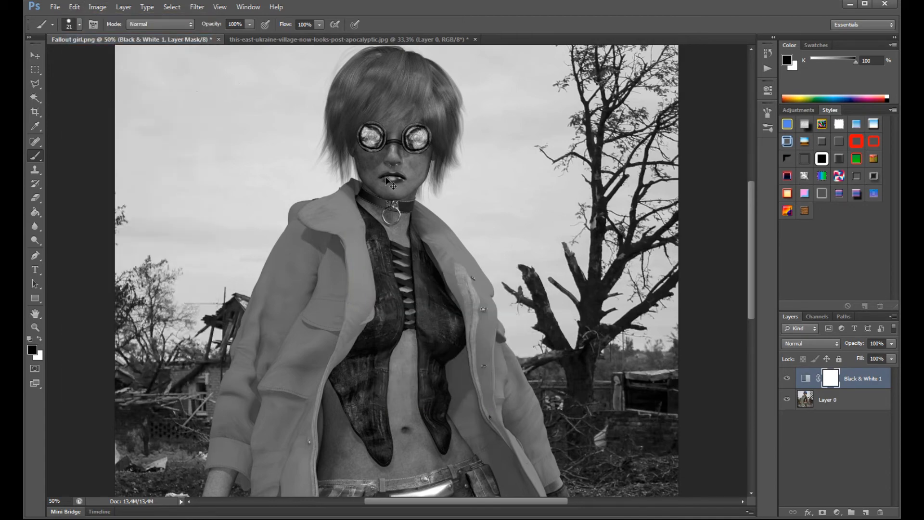
- Set the brush to 41 px and paint black on the mask over the viewer's-right half of the leather vest
{"action": "key", "text": "ctrl+plus"}
{"action": "key", "text": "ctrl+plus"}
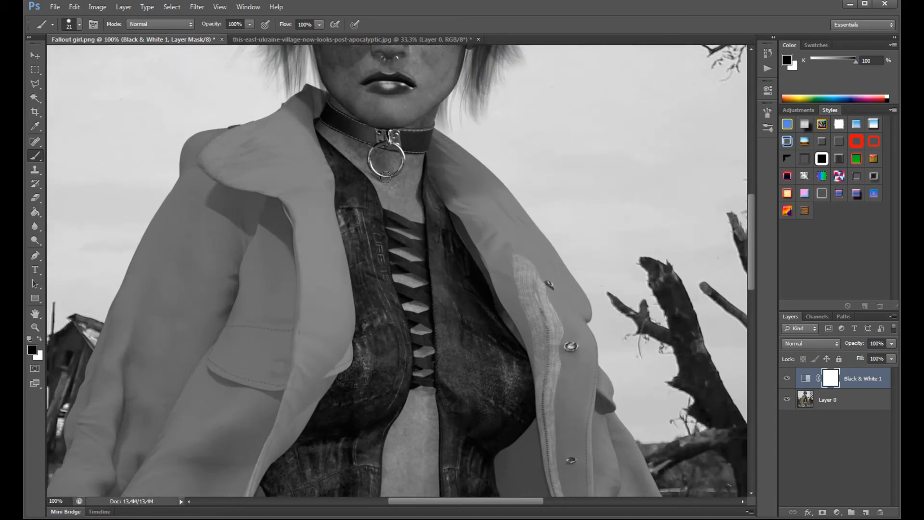
{"action": "right_click", "coordinate": [408, 292]}
{"action": "left_click_drag", "start_coordinate": [432, 319], "coordinate": [443, 319]}
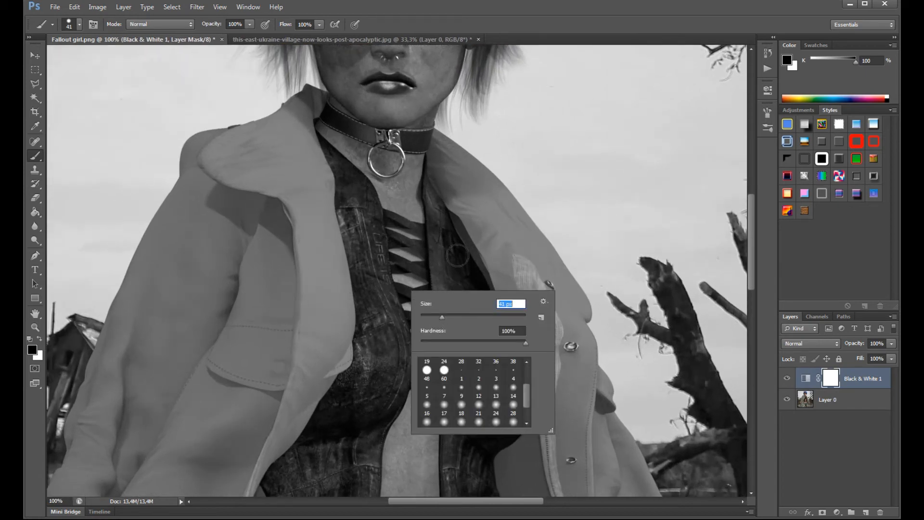
{"action": "left_click", "coordinate": [445, 258]}
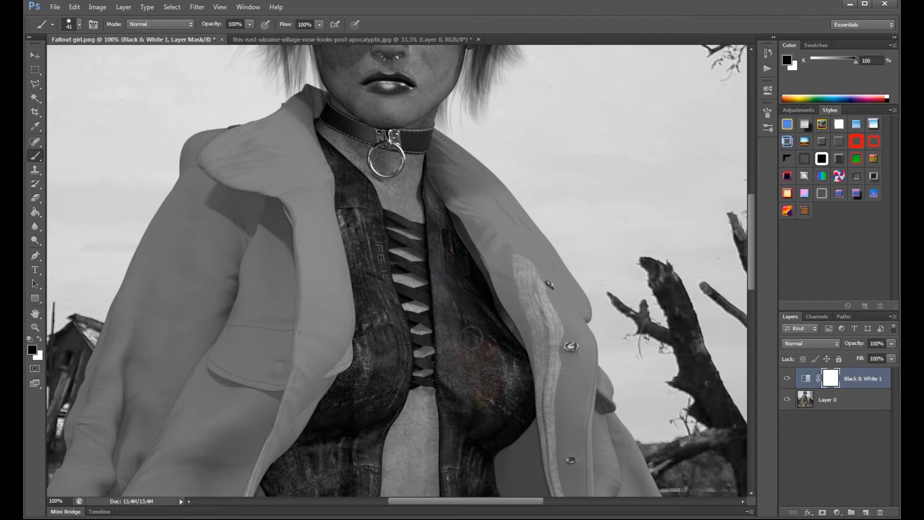
{"action": "mouse_move", "coordinate": [513, 370]}
{"action": "left_mouse_down"}
{"action": "mouse_move", "coordinate": [504, 408]}
{"action": "mouse_move", "coordinate": [516, 389]}
{"action": "mouse_move", "coordinate": [507, 358]}
{"action": "mouse_move", "coordinate": [509, 416]}
{"action": "mouse_move", "coordinate": [483, 414]}
{"action": "mouse_move", "coordinate": [474, 440]}
{"action": "mouse_move", "coordinate": [513, 420]}
{"action": "mouse_move", "coordinate": [521, 388]}
{"action": "mouse_move", "coordinate": [516, 371]}
{"action": "mouse_move", "coordinate": [521, 407]}
{"action": "mouse_move", "coordinate": [504, 427]}
{"action": "mouse_move", "coordinate": [477, 420]}
{"action": "mouse_move", "coordinate": [469, 384]}
{"action": "mouse_move", "coordinate": [481, 418]}
{"action": "mouse_move", "coordinate": [512, 417]}
{"action": "left_mouse_up"}
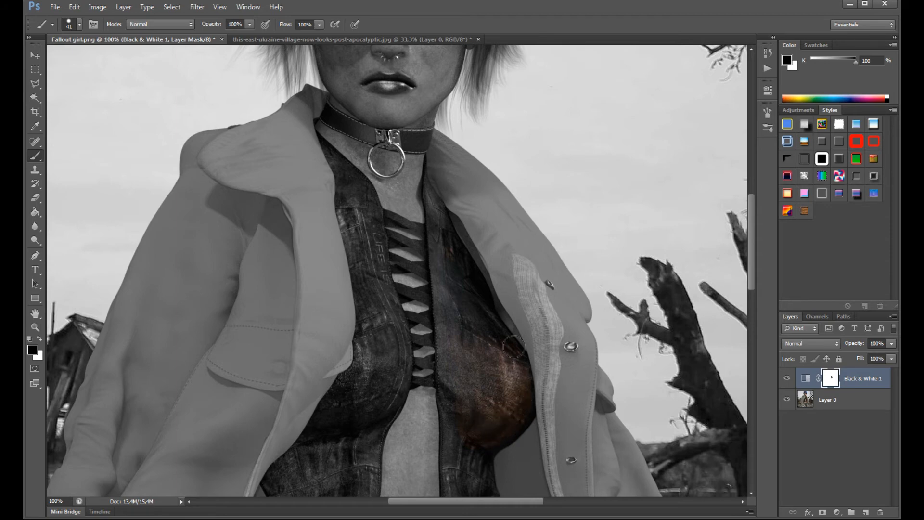
- Paint black on the mask over the upper viewer's-left half of the vest and check the whole figure
{"action": "mouse_move", "coordinate": [367, 234]}
{"action": "left_mouse_down"}
{"action": "mouse_move", "coordinate": [375, 348]}
{"action": "mouse_move", "coordinate": [386, 337]}
{"action": "mouse_move", "coordinate": [339, 412]}
{"action": "mouse_move", "coordinate": [364, 410]}
{"action": "mouse_move", "coordinate": [389, 355]}
{"action": "mouse_move", "coordinate": [372, 233]}
{"action": "mouse_move", "coordinate": [417, 346]}
{"action": "left_mouse_up"}
{"action": "scroll", "coordinate": [417, 438], "scroll_direction": "up", "scroll_amount": 1}
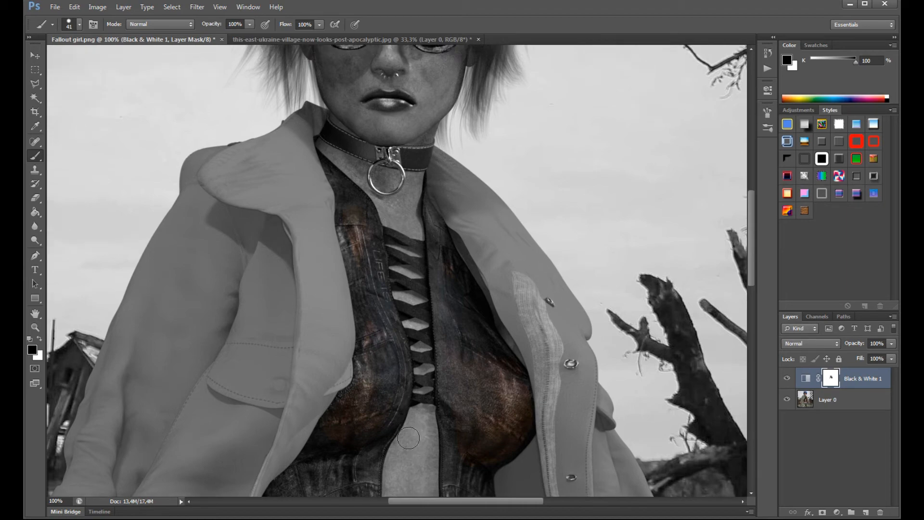
{"action": "key", "text": "ctrl+minus"}
{"action": "key", "text": "ctrl+minus"}
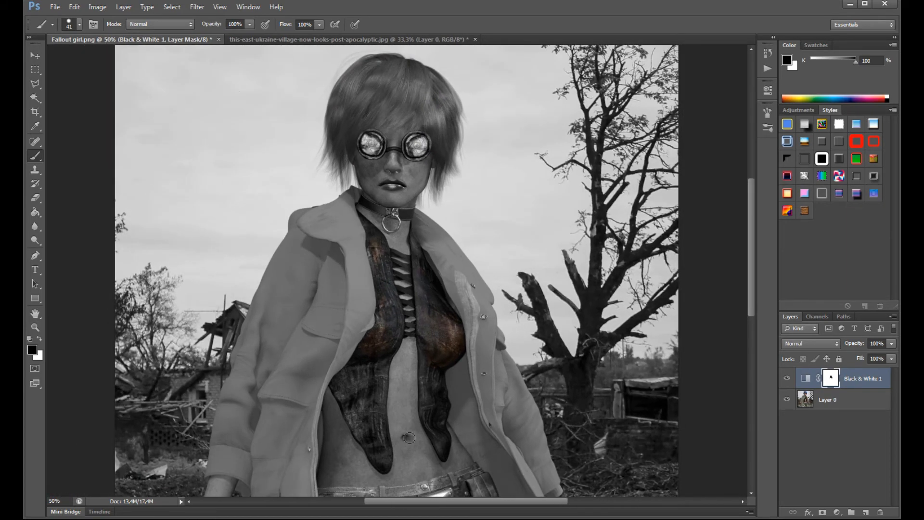
- Delete the Black & White adjustment's layer mask and the adjustment layer itself
{"action": "left_click", "coordinate": [880, 512]}
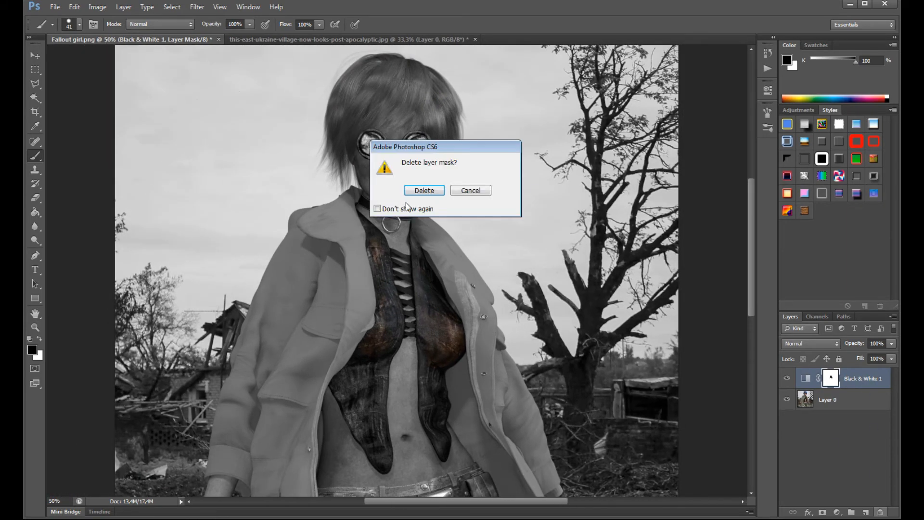
{"action": "left_click", "coordinate": [422, 190]}
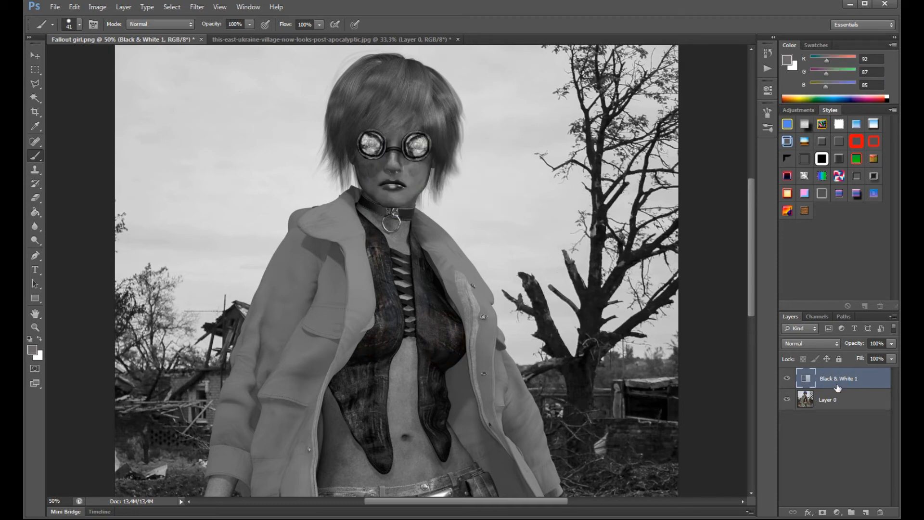
{"action": "left_click", "coordinate": [880, 512]}
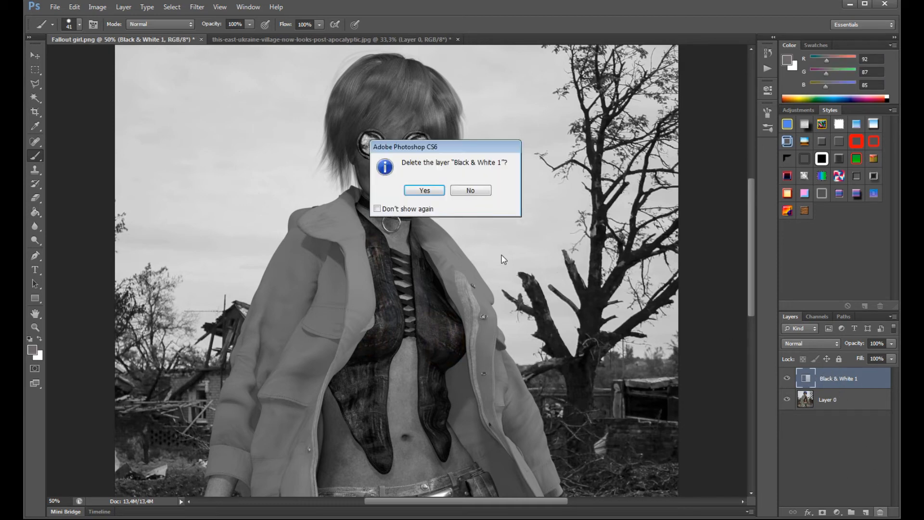
{"action": "left_click", "coordinate": [425, 192]}
- Open the Nik Collection Viveza 2 filter on Layer 0 and position the loupe over the vest's lacing
{"action": "scroll", "coordinate": [439, 206], "scroll_direction": "down", "scroll_amount": 3}
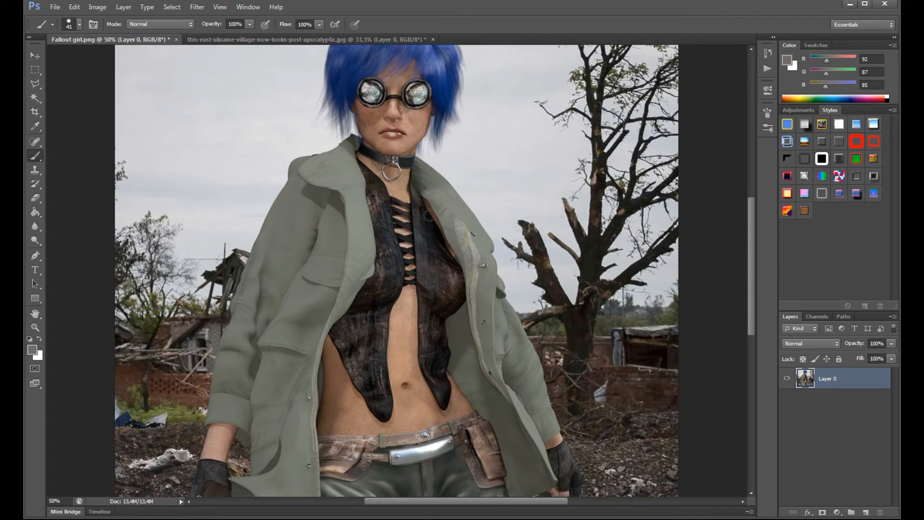
{"action": "scroll", "coordinate": [423, 219], "scroll_direction": "up", "scroll_amount": 3}
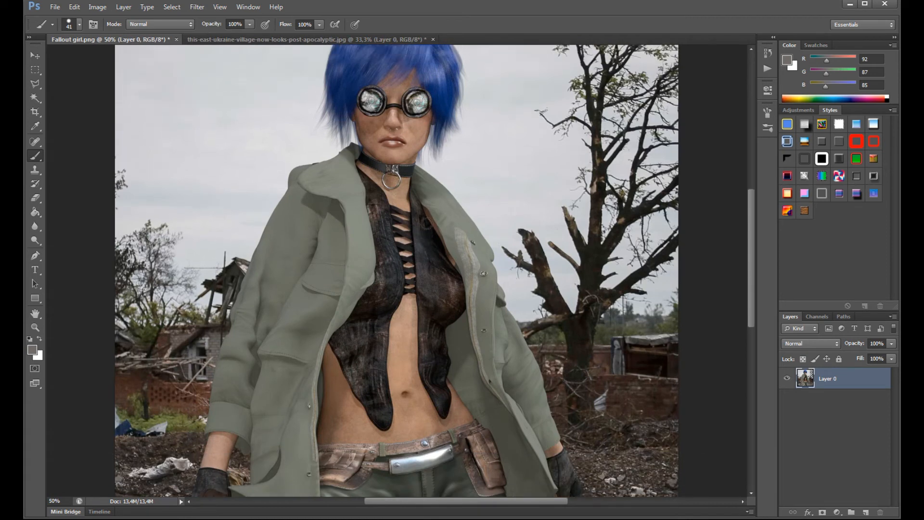
{"action": "left_click", "coordinate": [197, 7]}
{"action": "mouse_move", "coordinate": [248, 269]}
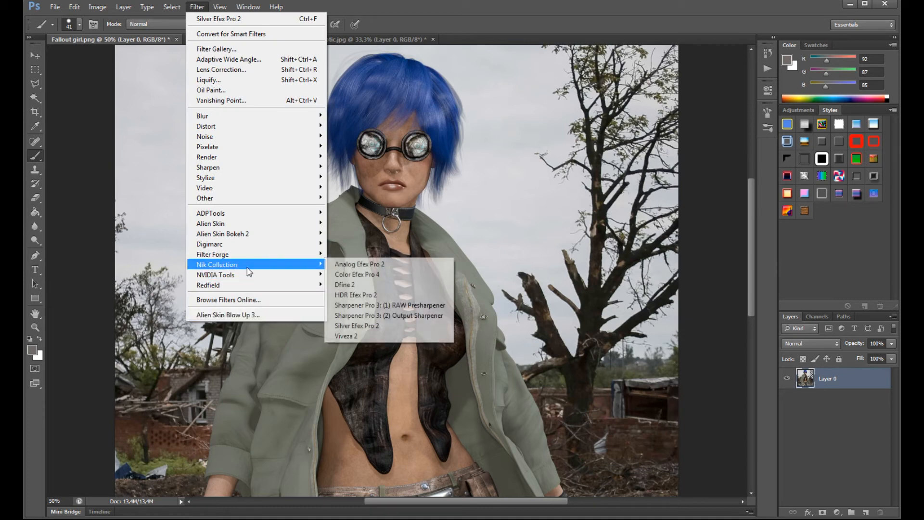
{"action": "left_click", "coordinate": [363, 336]}
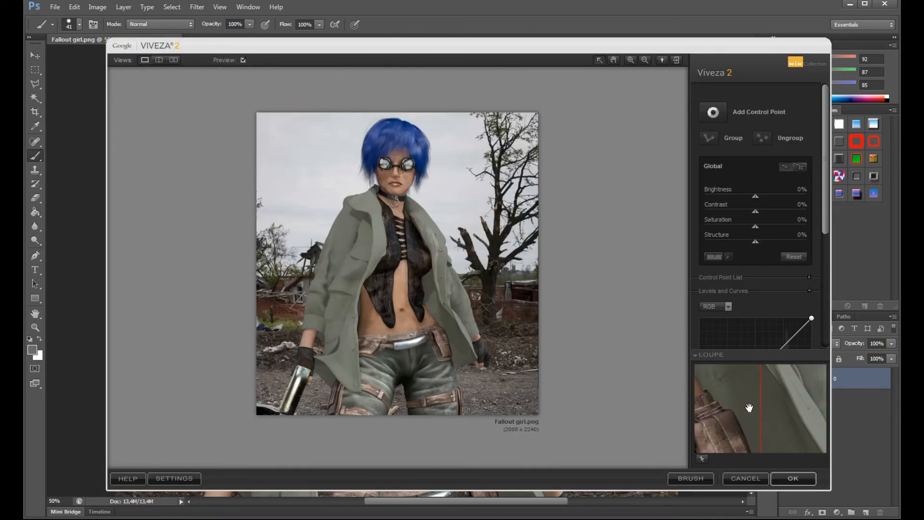
{"action": "mouse_move", "coordinate": [750, 406]}
{"action": "left_mouse_down"}
{"action": "mouse_move", "coordinate": [759, 433]}
{"action": "mouse_move", "coordinate": [782, 410]}
{"action": "mouse_move", "coordinate": [707, 428]}
{"action": "mouse_move", "coordinate": [744, 414]}
{"action": "mouse_move", "coordinate": [727, 448]}
{"action": "mouse_move", "coordinate": [745, 433]}
{"action": "left_mouse_up"}
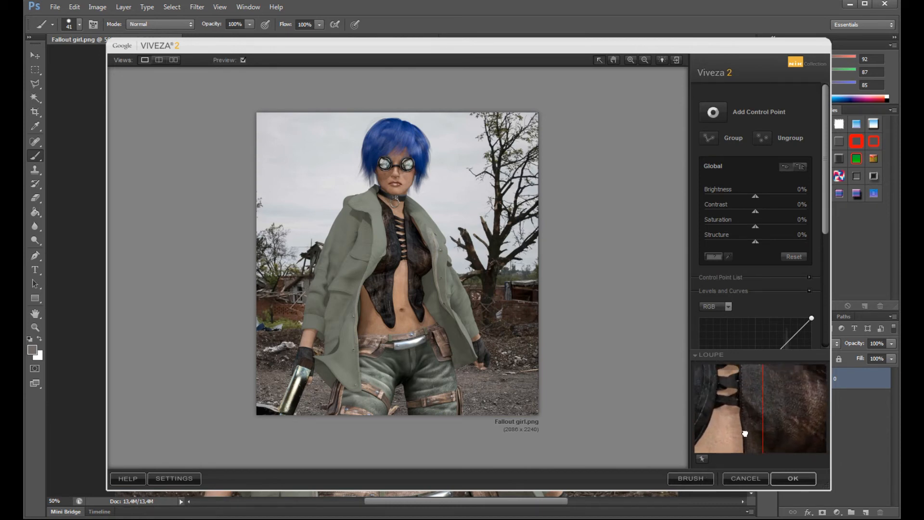
- Set the global Viveza adjustments to Brightness 11%, Contrast 10%, Saturation -18% and Structure 28%
{"action": "mouse_move", "coordinate": [754, 210]}
{"action": "left_mouse_down"}
{"action": "mouse_move", "coordinate": [761, 204]}
{"action": "mouse_move", "coordinate": [747, 198]}
{"action": "mouse_move", "coordinate": [760, 197]}
{"action": "left_mouse_up"}
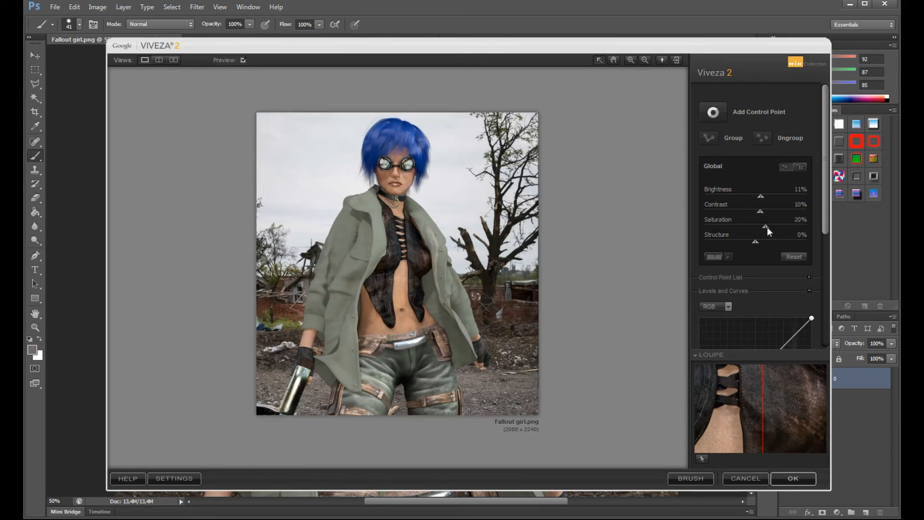
{"action": "left_click_drag", "start_coordinate": [751, 233], "coordinate": [769, 244]}
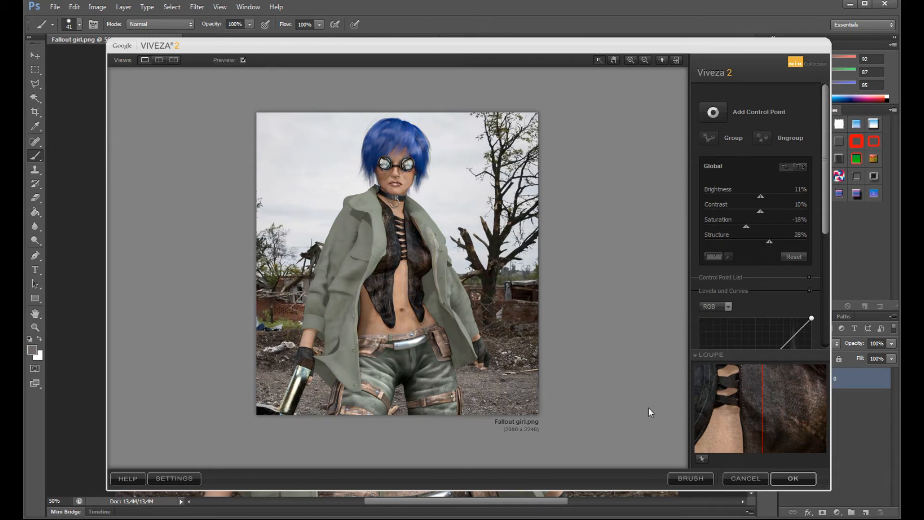
- Cancel Viveza 2 and try a Vibrance adjustment with Vibrance -4 and Saturation +20 without keeping it
{"action": "left_click", "coordinate": [739, 477]}
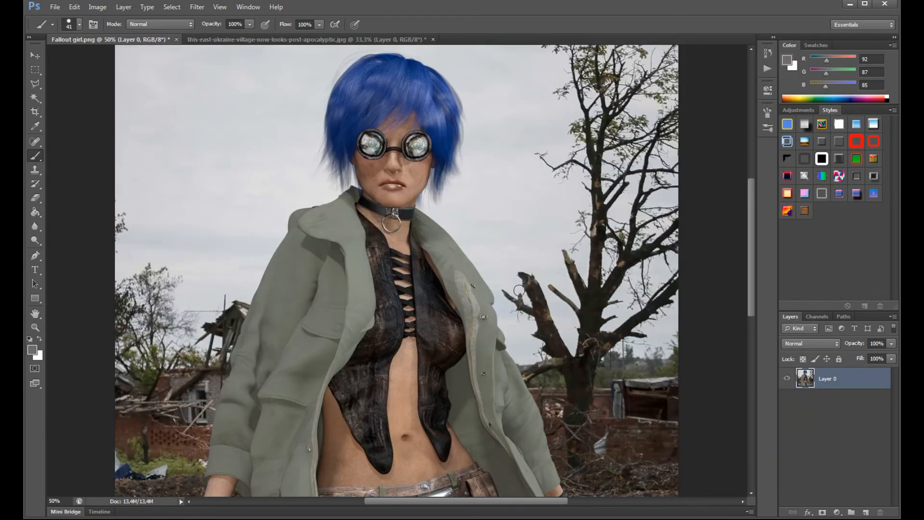
{"action": "left_click", "coordinate": [98, 7]}
{"action": "mouse_move", "coordinate": [104, 33]}
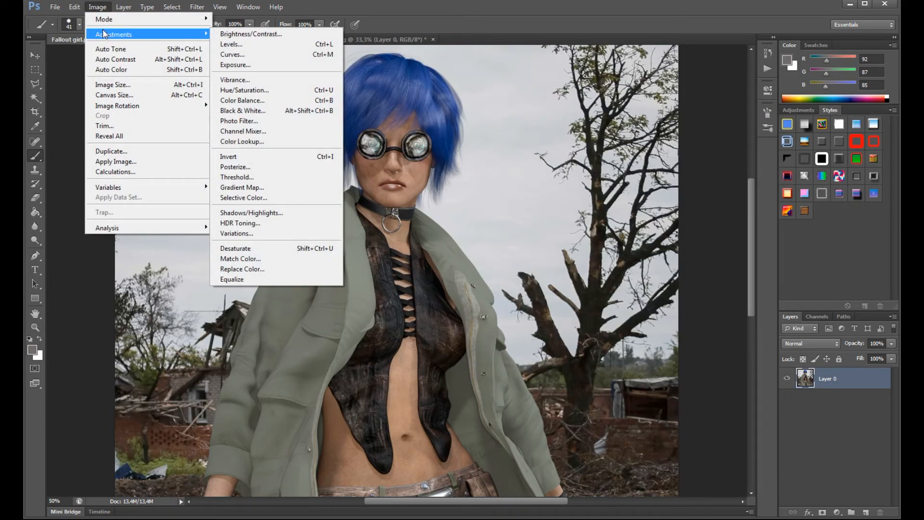
{"action": "left_click", "coordinate": [241, 79]}
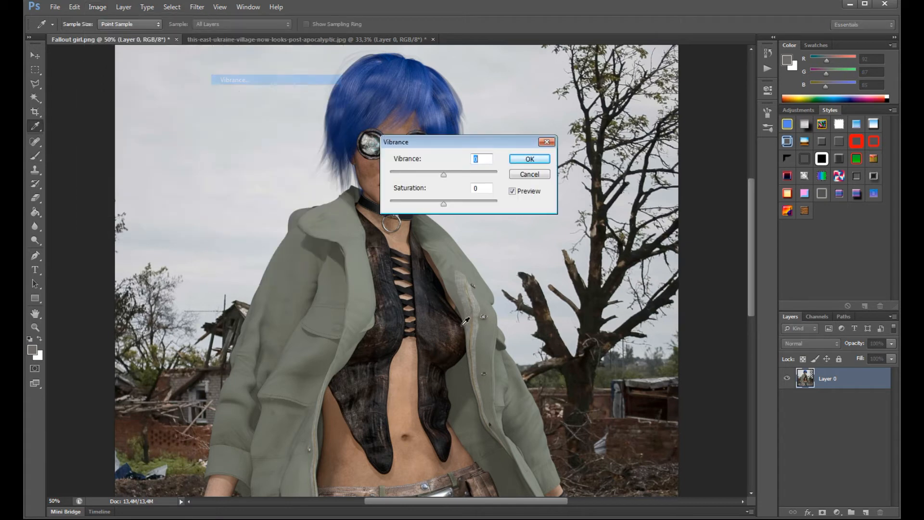
{"action": "mouse_move", "coordinate": [444, 176]}
{"action": "left_mouse_down"}
{"action": "mouse_move", "coordinate": [457, 179]}
{"action": "mouse_move", "coordinate": [432, 180]}
{"action": "mouse_move", "coordinate": [436, 191]}
{"action": "mouse_move", "coordinate": [455, 196]}
{"action": "mouse_move", "coordinate": [432, 196]}
{"action": "mouse_move", "coordinate": [454, 208]}
{"action": "left_mouse_up"}
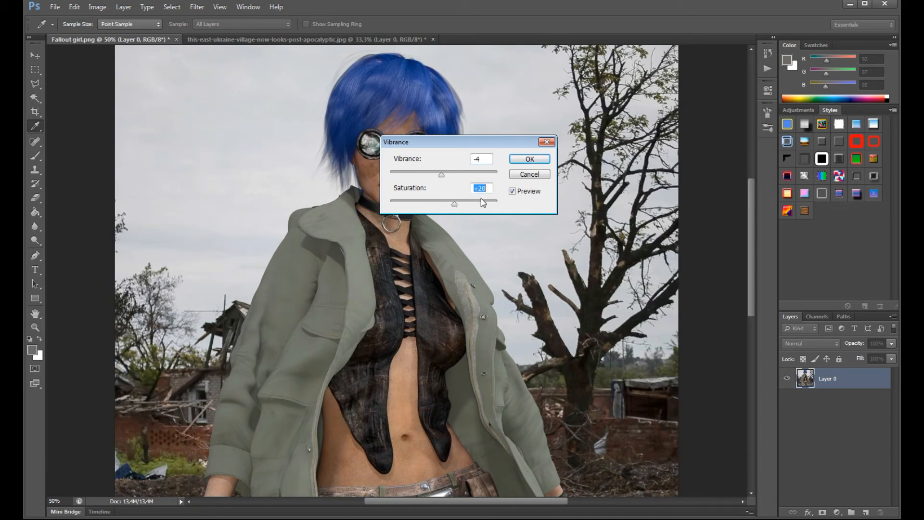
{"action": "left_click", "coordinate": [530, 178]}
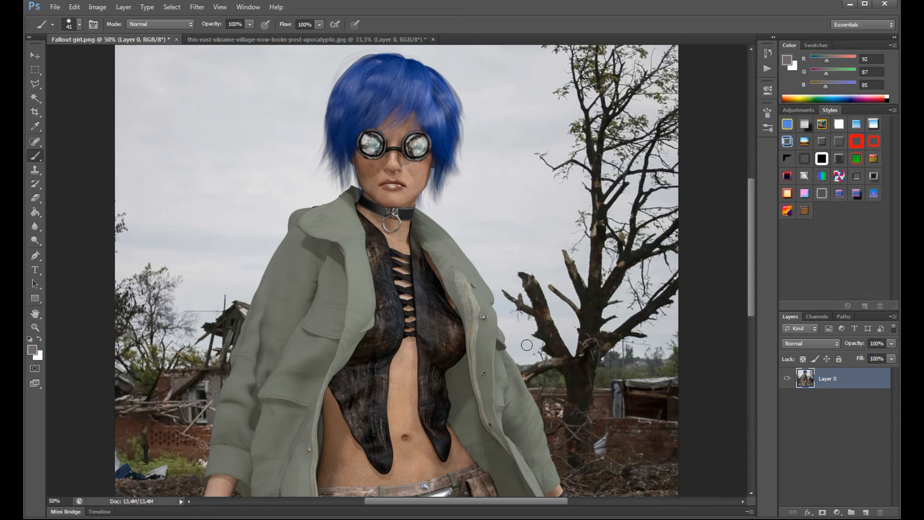
- Open the HDR Toning adjustment for the whole image and accept flattening the document
{"action": "scroll", "coordinate": [565, 303], "scroll_direction": "down", "scroll_amount": 2}
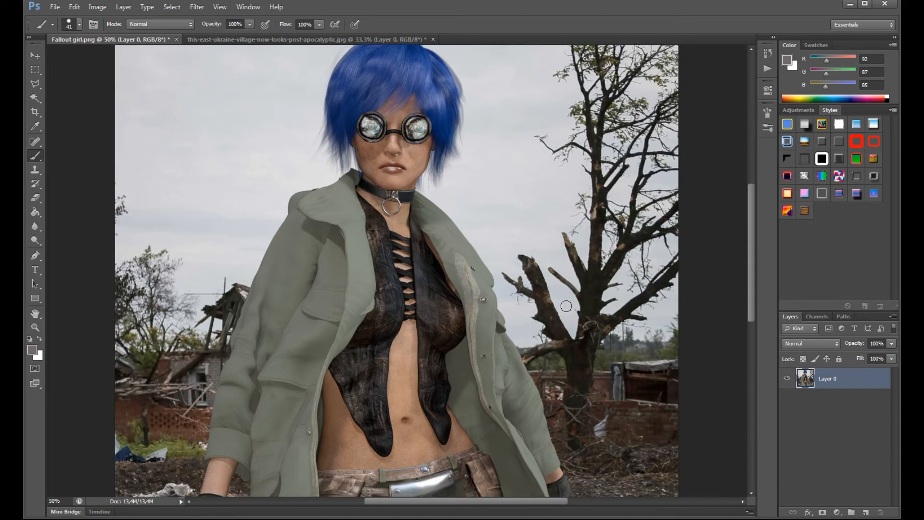
{"action": "scroll", "coordinate": [436, 299], "scroll_direction": "up", "scroll_amount": 2}
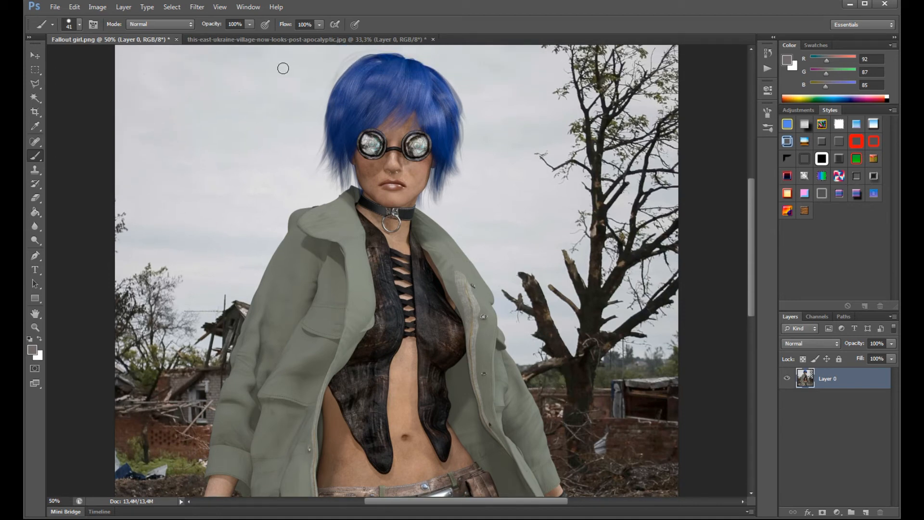
{"action": "left_click", "coordinate": [97, 7]}
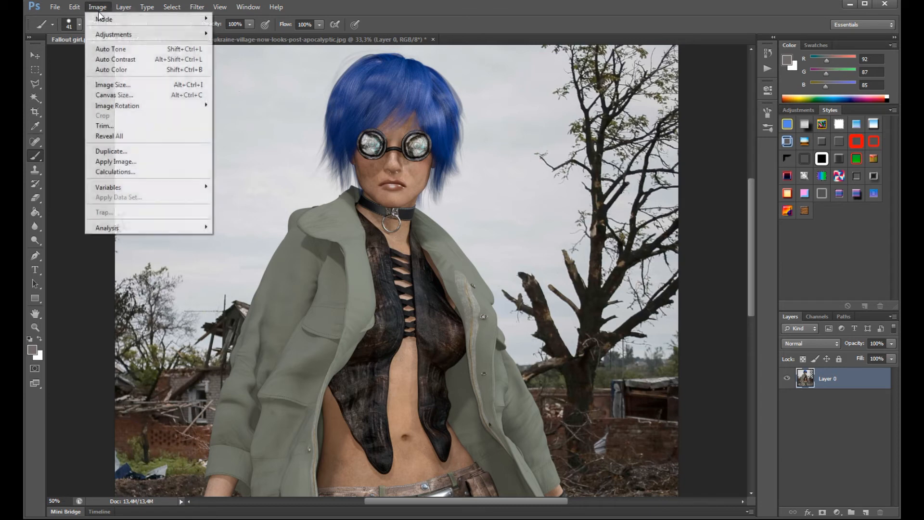
{"action": "mouse_move", "coordinate": [111, 36]}
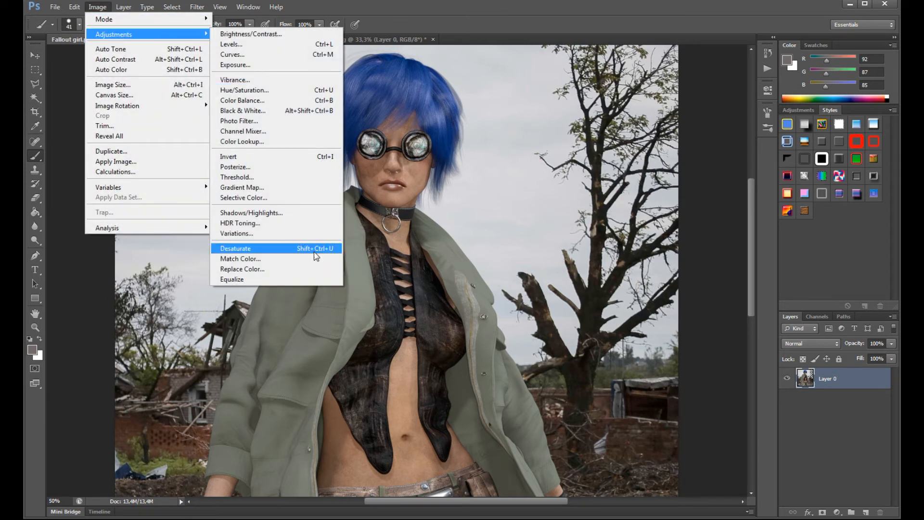
{"action": "left_click", "coordinate": [246, 224]}
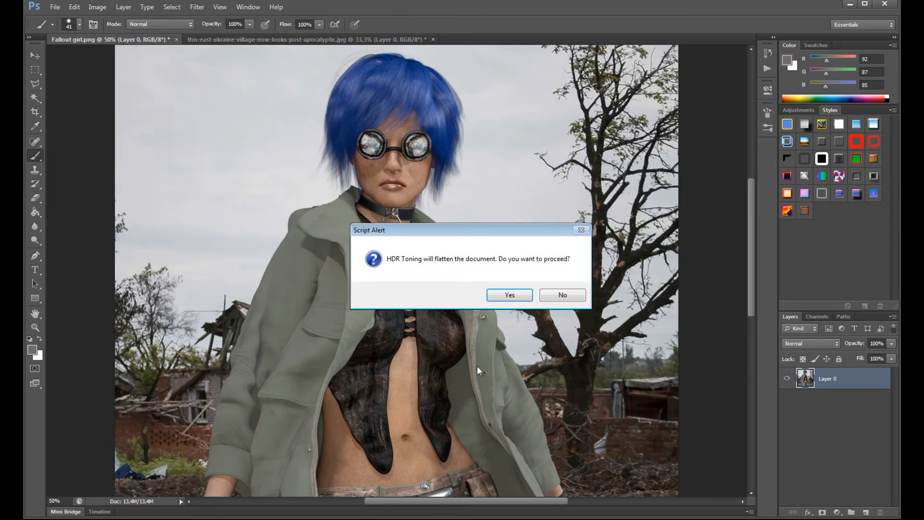
{"action": "left_click", "coordinate": [503, 291]}
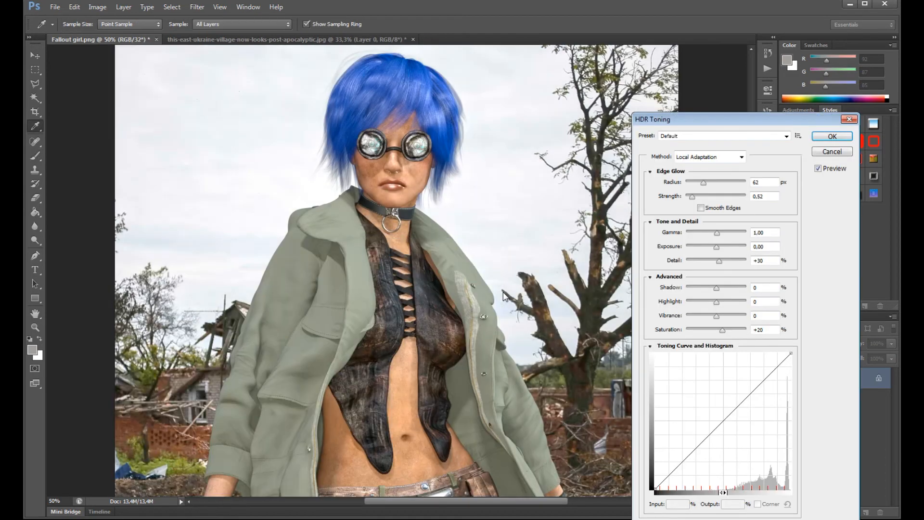
- Try Local Adaptation with Radius 74 px, Strength 1.96, Exposure -1.31, Detail +95%, Highlight -26%, Vibrance +28% and Saturation -8%
{"action": "left_click_drag", "start_coordinate": [716, 246], "coordinate": [726, 266]}
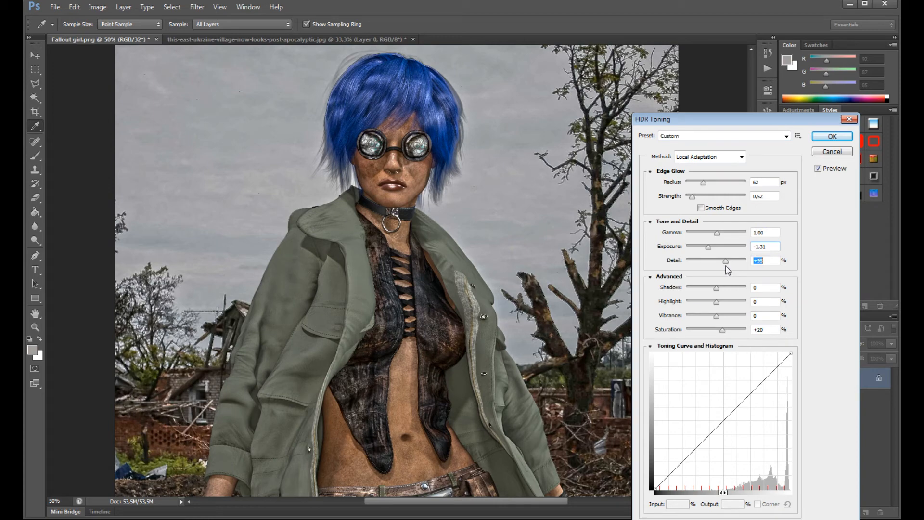
{"action": "left_click_drag", "start_coordinate": [693, 205], "coordinate": [717, 213]}
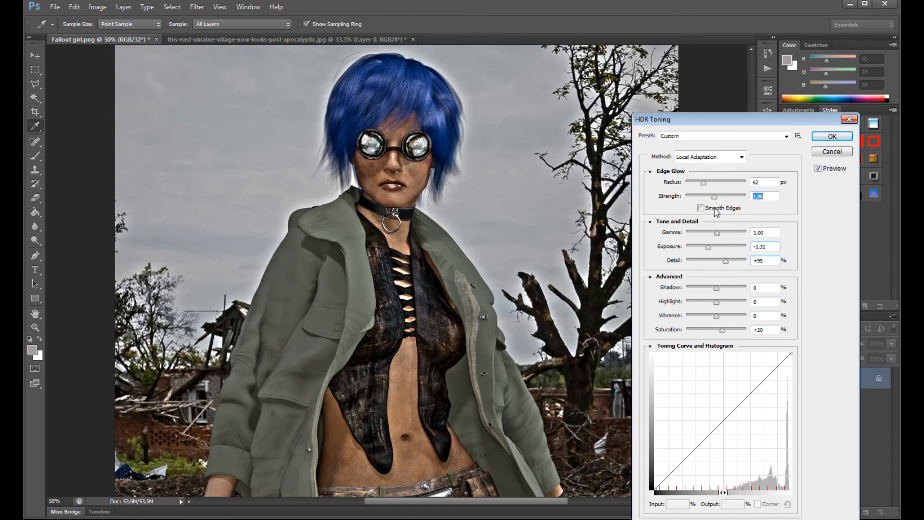
{"action": "left_click_drag", "start_coordinate": [703, 182], "coordinate": [707, 188]}
{"action": "left_click_drag", "start_coordinate": [716, 301], "coordinate": [725, 321]}
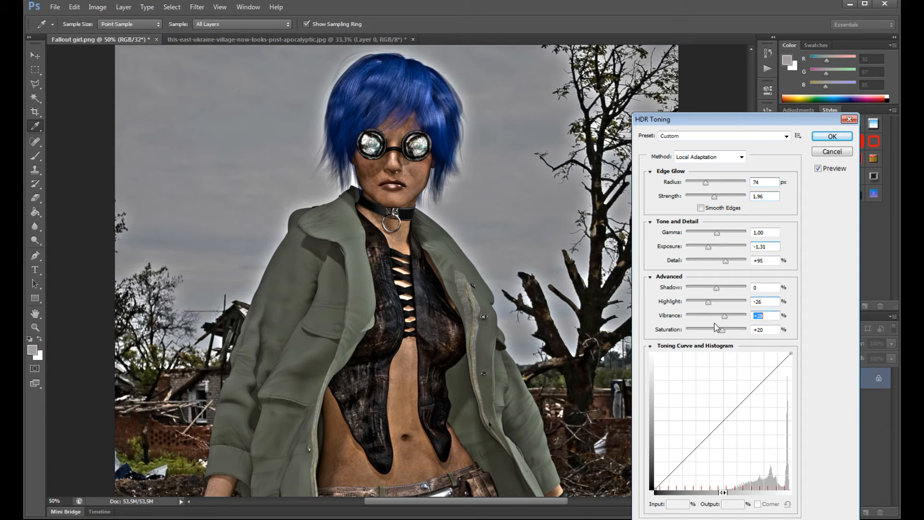
{"action": "left_click_drag", "start_coordinate": [722, 330], "coordinate": [716, 333]}
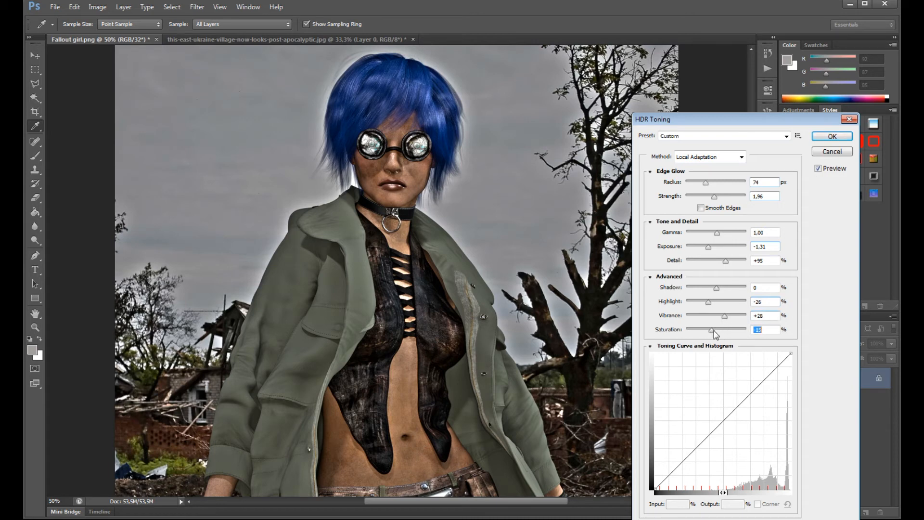
- Preview the Equalize Histogram and Highlight Compression toning methods on the image
{"action": "left_click", "coordinate": [741, 157]}
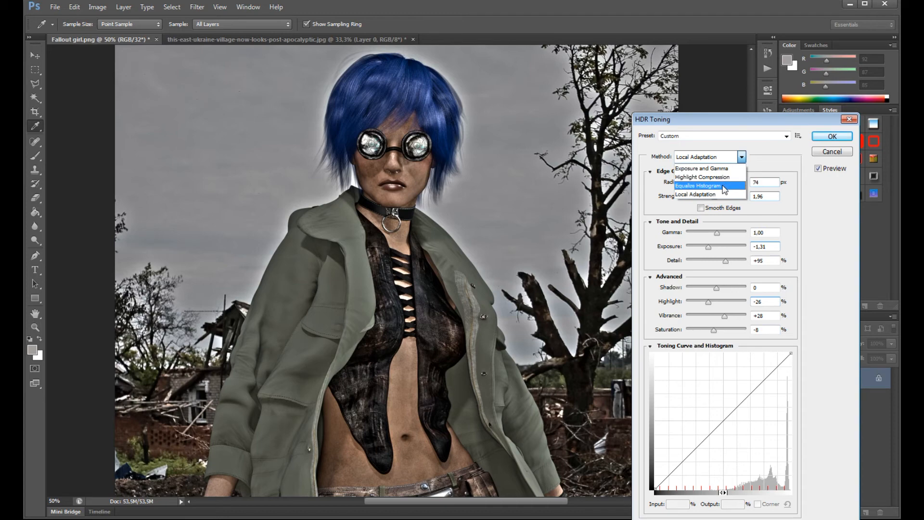
{"action": "left_click", "coordinate": [722, 187]}
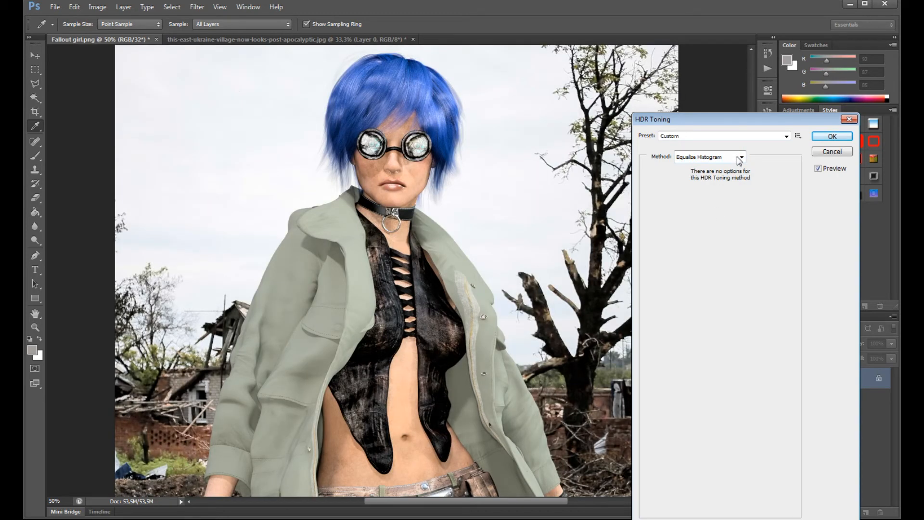
{"action": "left_click", "coordinate": [740, 159]}
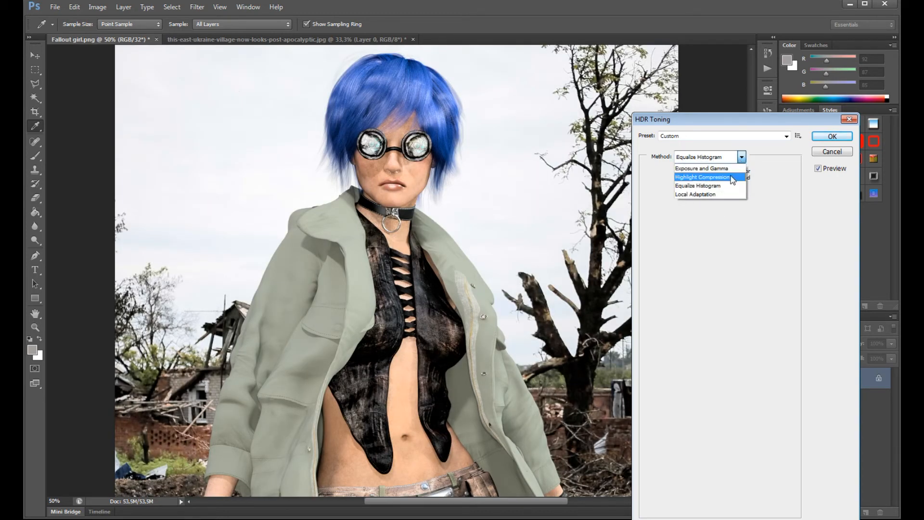
{"action": "left_click", "coordinate": [732, 178]}
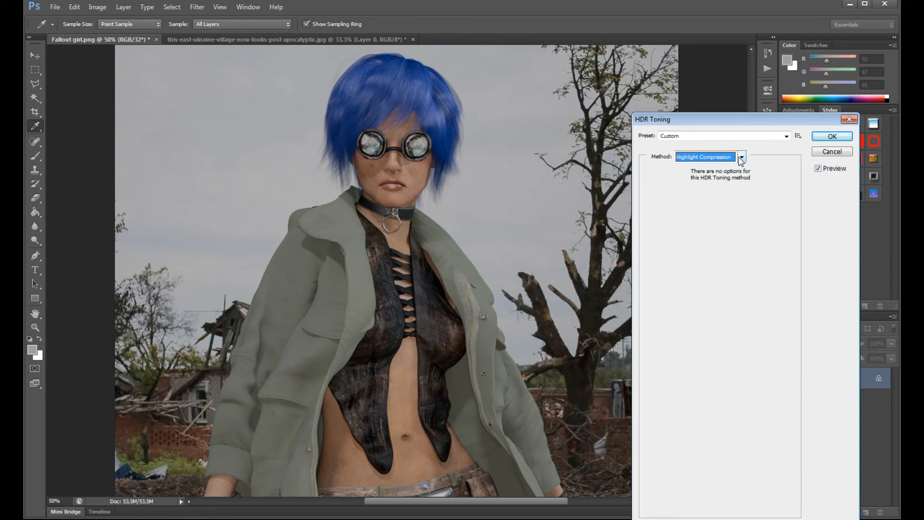
- Try the Exposure and Gamma method with Exposure +0.54 and Gamma 0.69, and leave HDR Toning with the Brush tool active
{"action": "left_click", "coordinate": [740, 157]}
{"action": "left_click", "coordinate": [708, 165]}
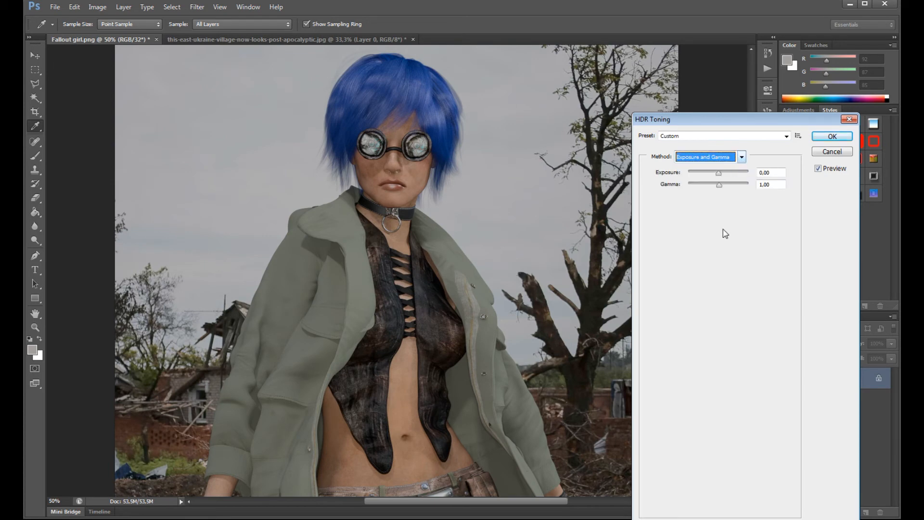
{"action": "mouse_move", "coordinate": [718, 173]}
{"action": "left_mouse_down"}
{"action": "mouse_move", "coordinate": [708, 173]}
{"action": "mouse_move", "coordinate": [726, 185]}
{"action": "mouse_move", "coordinate": [710, 173]}
{"action": "mouse_move", "coordinate": [718, 176]}
{"action": "left_mouse_up"}
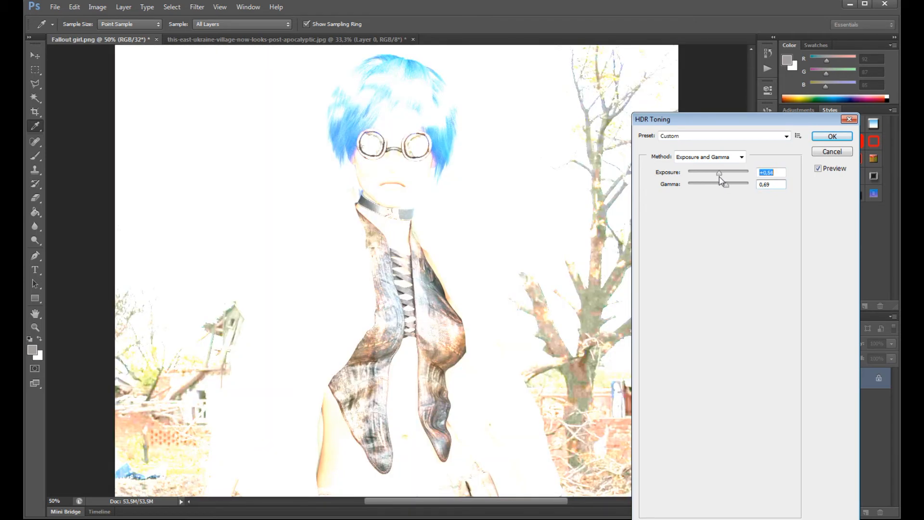
{"action": "left_click", "coordinate": [828, 137]}
{"action": "key", "text": "b"}
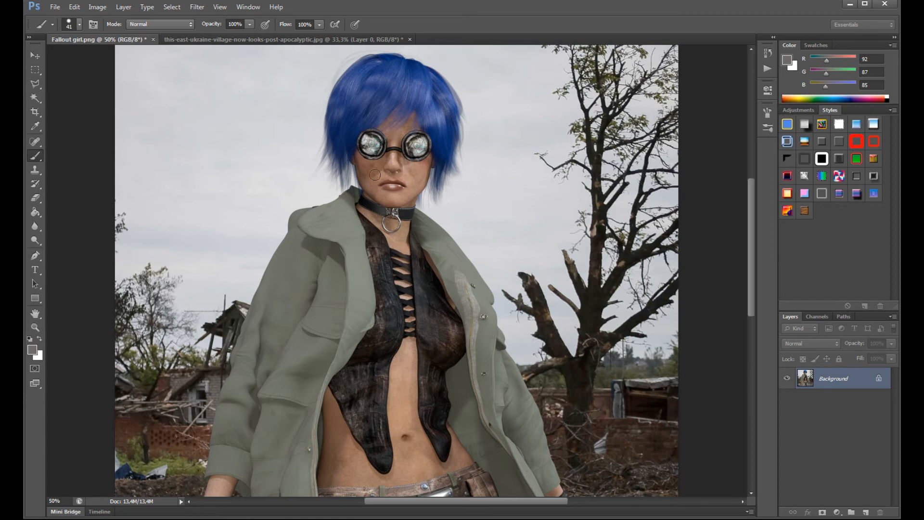
- Open the Nik Collection Analog Efex Pro 2 filter on the Background layer
{"action": "scroll", "coordinate": [377, 165], "scroll_direction": "down", "scroll_amount": 1}
{"action": "scroll", "coordinate": [377, 165], "scroll_direction": "up", "scroll_amount": 1}
{"action": "left_click", "coordinate": [190, 9]}
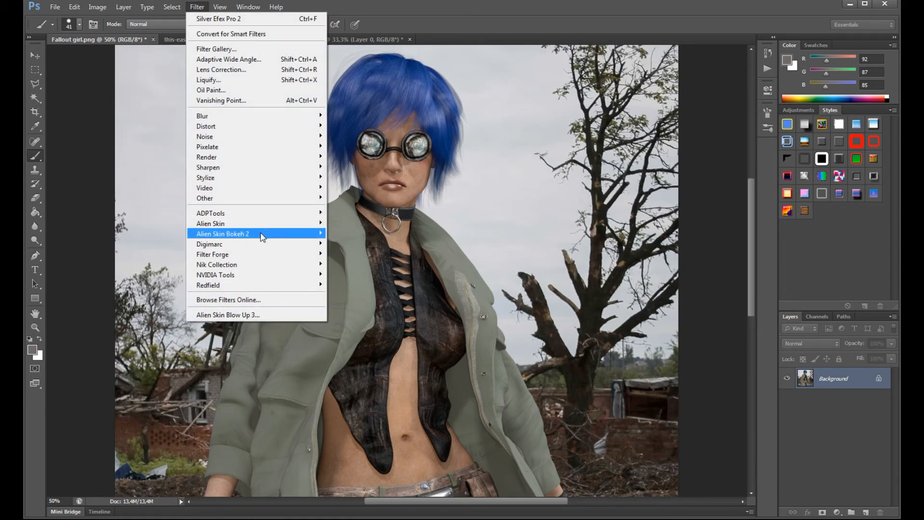
{"action": "mouse_move", "coordinate": [263, 264]}
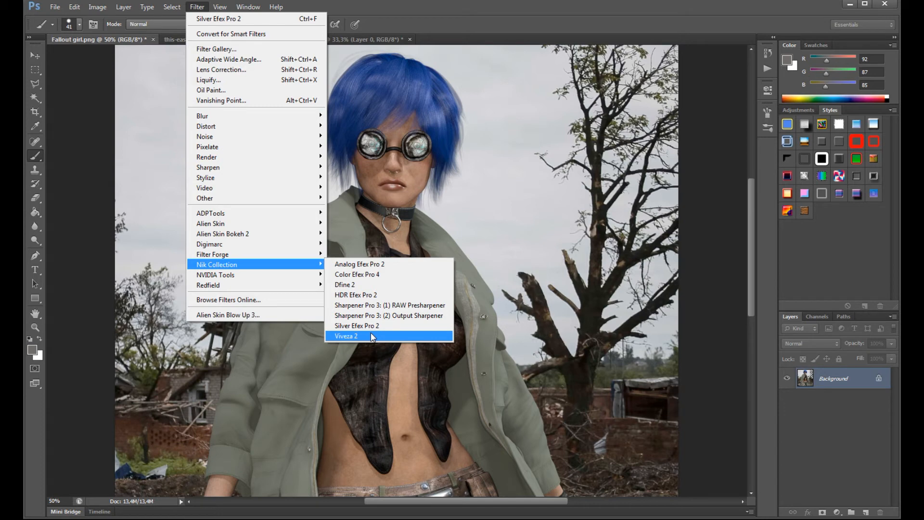
{"action": "left_click", "coordinate": [372, 264]}
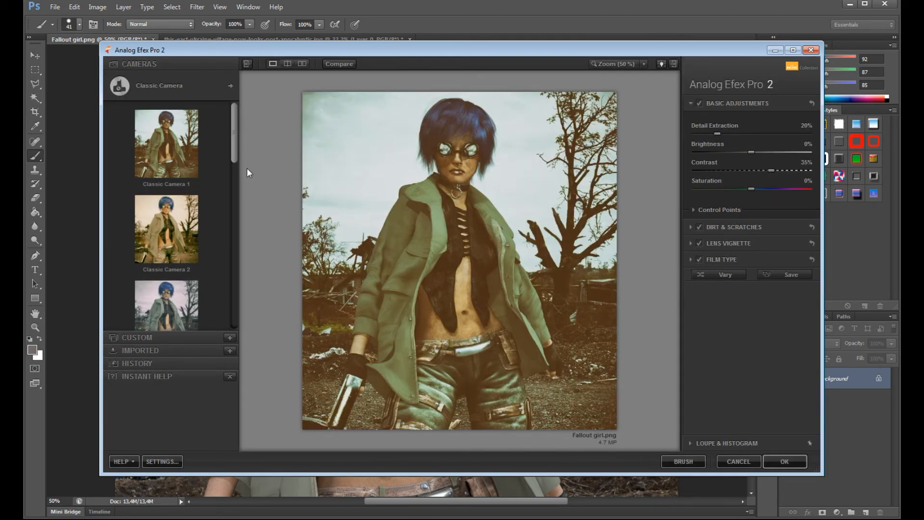
- Try the Classic Camera 2 preset and compare its Warm film types, ending on the third swatch of the last row
{"action": "scroll", "coordinate": [234, 163], "scroll_direction": "down", "scroll_amount": 4}
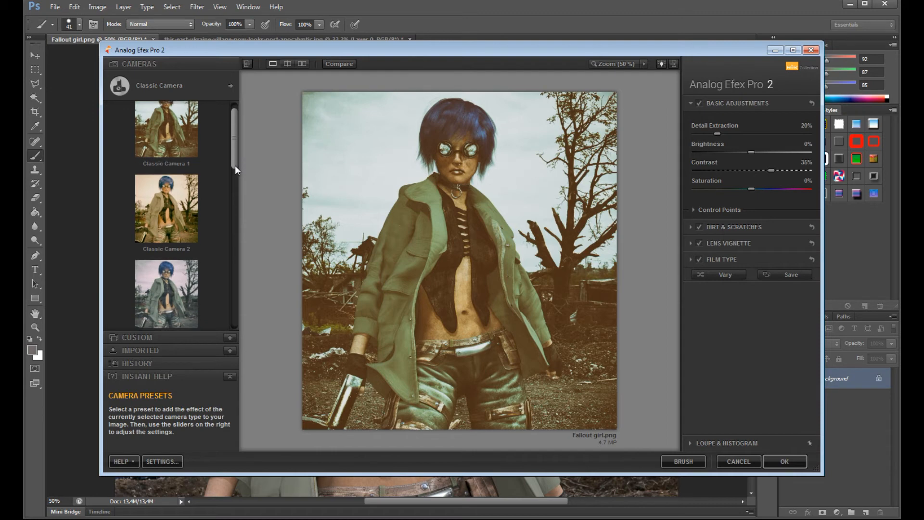
{"action": "left_click", "coordinate": [165, 173]}
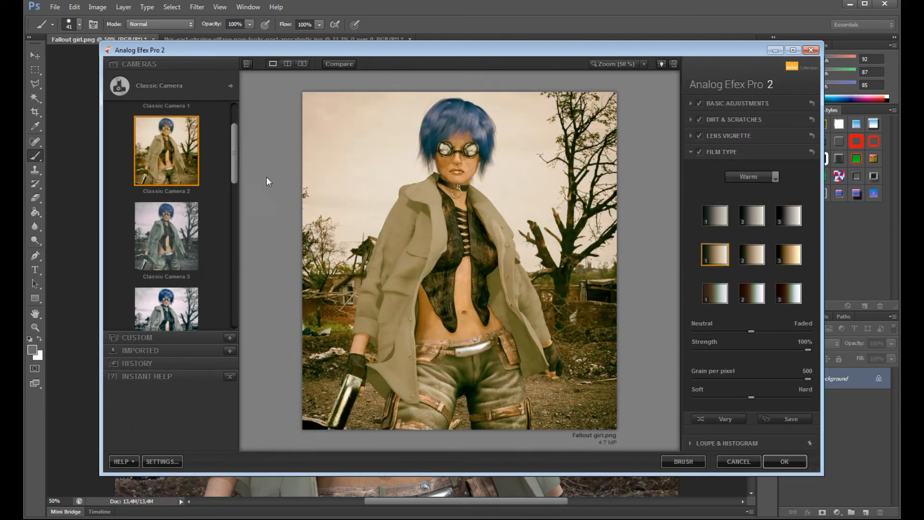
{"action": "left_click", "coordinate": [790, 290]}
{"action": "left_click", "coordinate": [793, 254]}
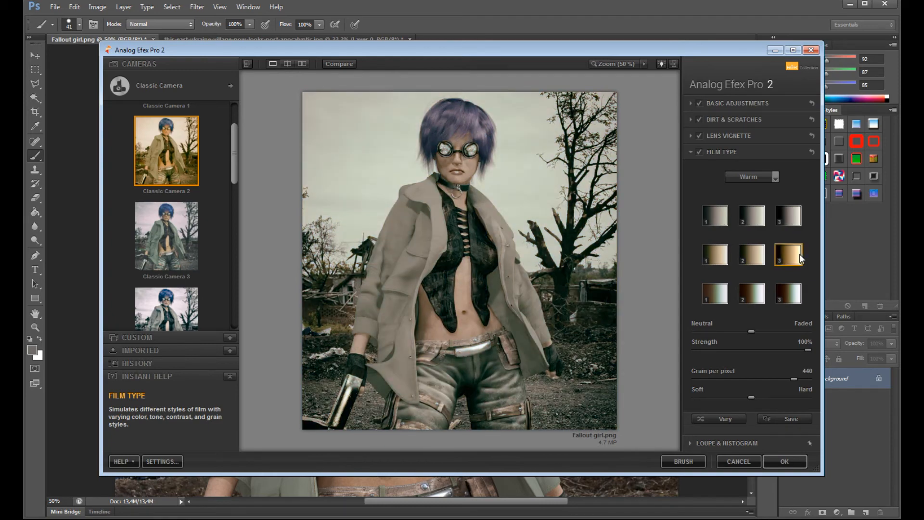
{"action": "left_click", "coordinate": [749, 255]}
{"action": "left_click", "coordinate": [779, 290]}
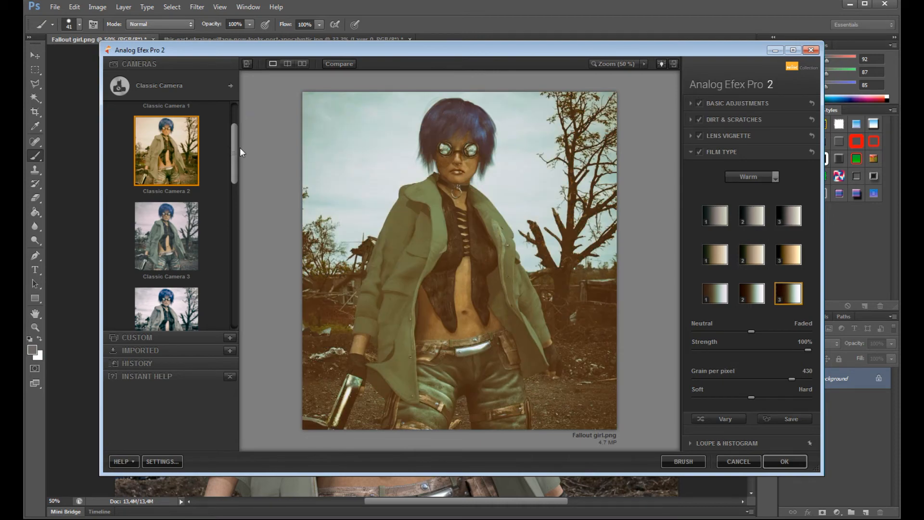
{"action": "left_click_drag", "start_coordinate": [237, 147], "coordinate": [238, 123]}
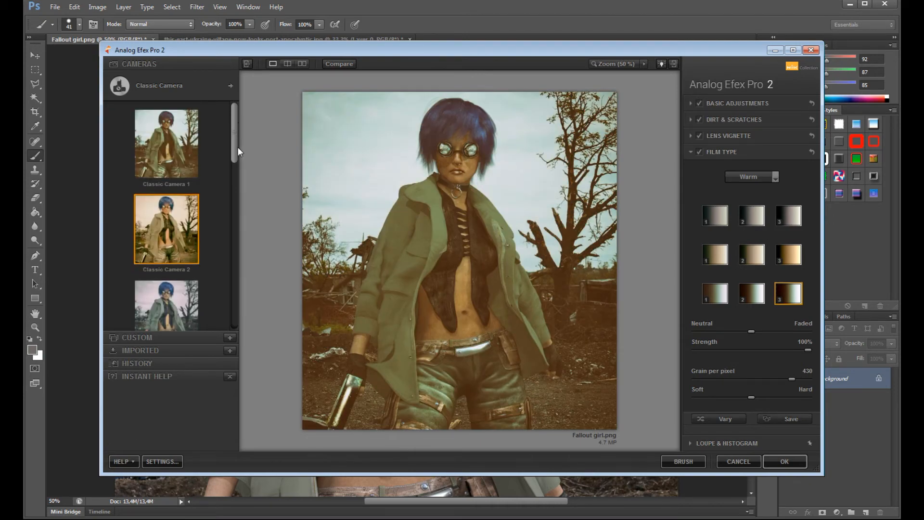
- Apply the Classic Camera 3 preset, compare Subtle film types, keep the second row's third swatch and shift the fade slightly toward Neutral
{"action": "left_click", "coordinate": [168, 291]}
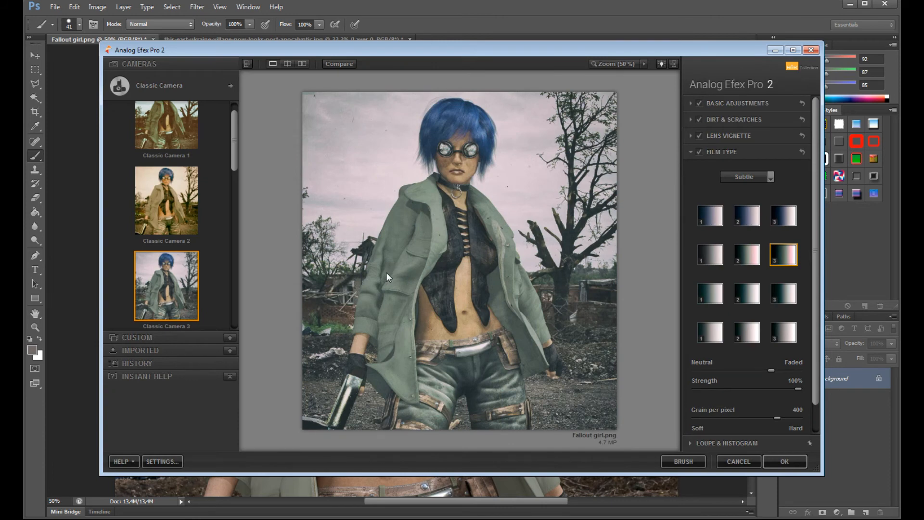
{"action": "left_click", "coordinate": [787, 290]}
{"action": "left_click", "coordinate": [794, 336]}
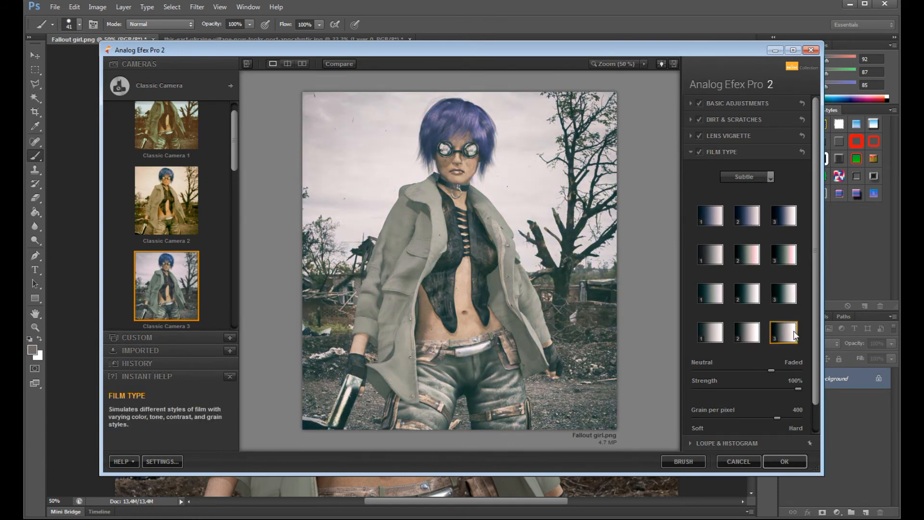
{"action": "left_click", "coordinate": [783, 258]}
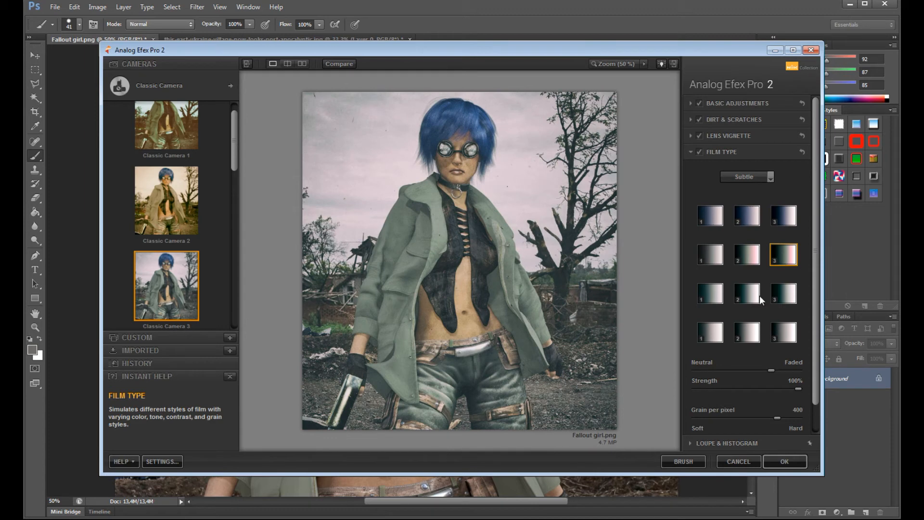
{"action": "mouse_move", "coordinate": [771, 371]}
{"action": "left_mouse_down"}
{"action": "mouse_move", "coordinate": [756, 371]}
{"action": "mouse_move", "coordinate": [777, 371]}
{"action": "mouse_move", "coordinate": [764, 373]}
{"action": "left_mouse_up"}
- Collapse the Film Type settings and set the Brightness in Basic Adjustments to -10%
{"action": "left_click", "coordinate": [689, 152]}
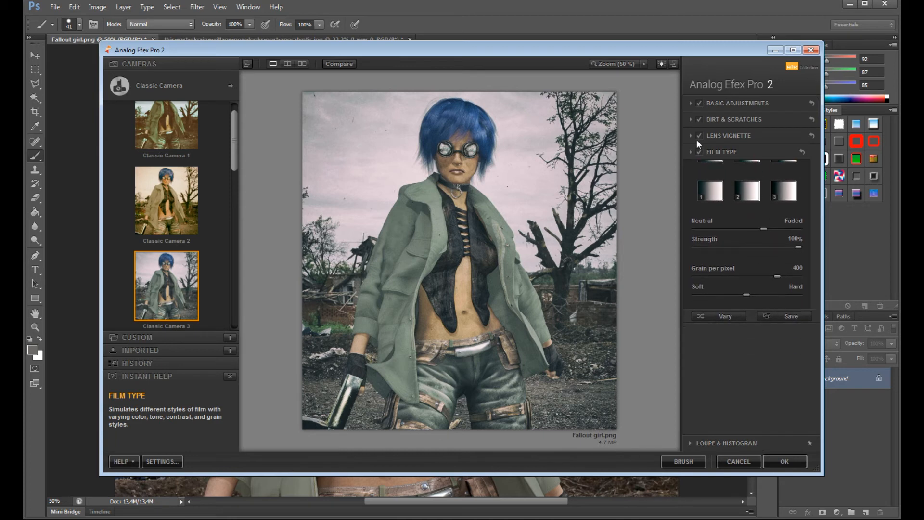
{"action": "left_click", "coordinate": [690, 104]}
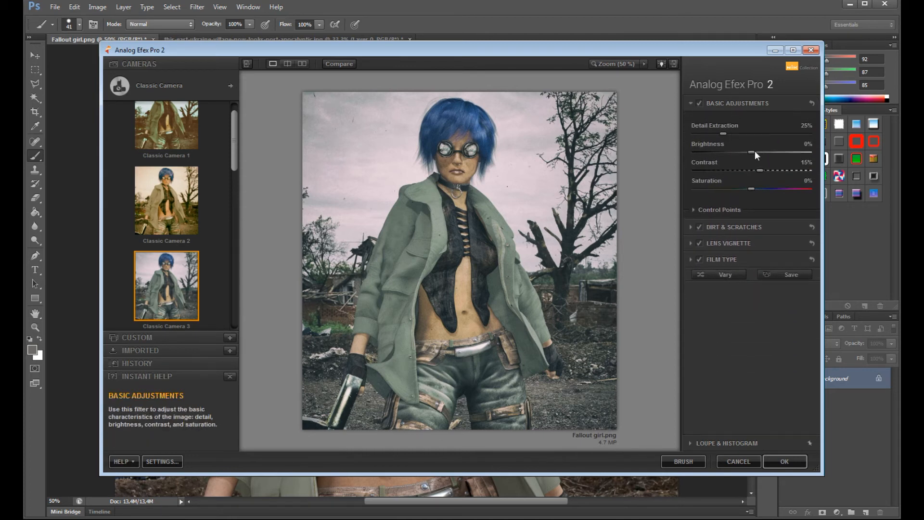
{"action": "mouse_move", "coordinate": [751, 152]}
{"action": "left_mouse_down"}
{"action": "mouse_move", "coordinate": [738, 154]}
{"action": "mouse_move", "coordinate": [745, 155]}
{"action": "left_mouse_up"}
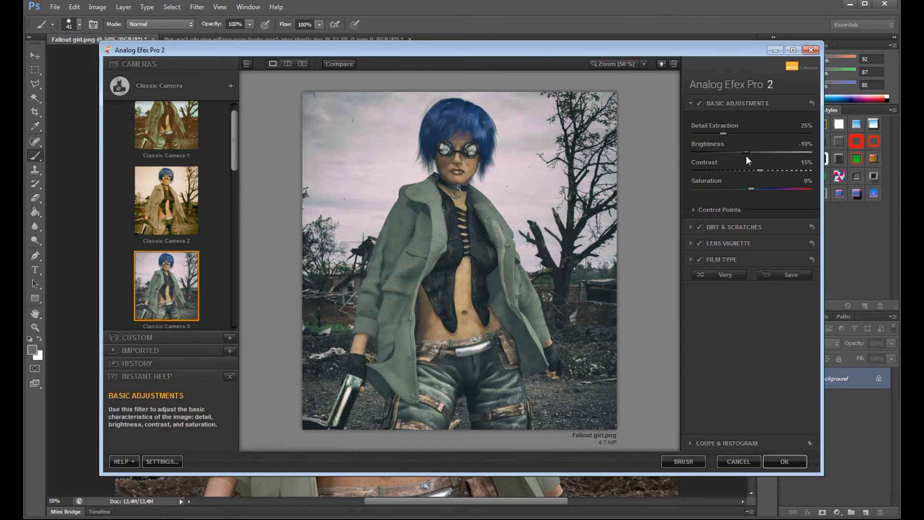
- Lower the Detail Extraction slightly in Basic Adjustments, collapse that section and briefly review the Film Type settings
{"action": "left_click_drag", "start_coordinate": [723, 134], "coordinate": [714, 135]}
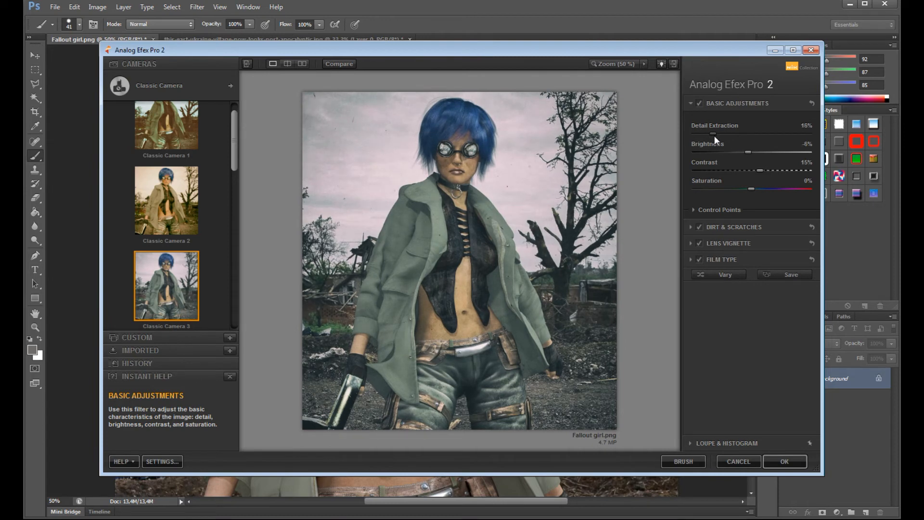
{"action": "left_click", "coordinate": [689, 103]}
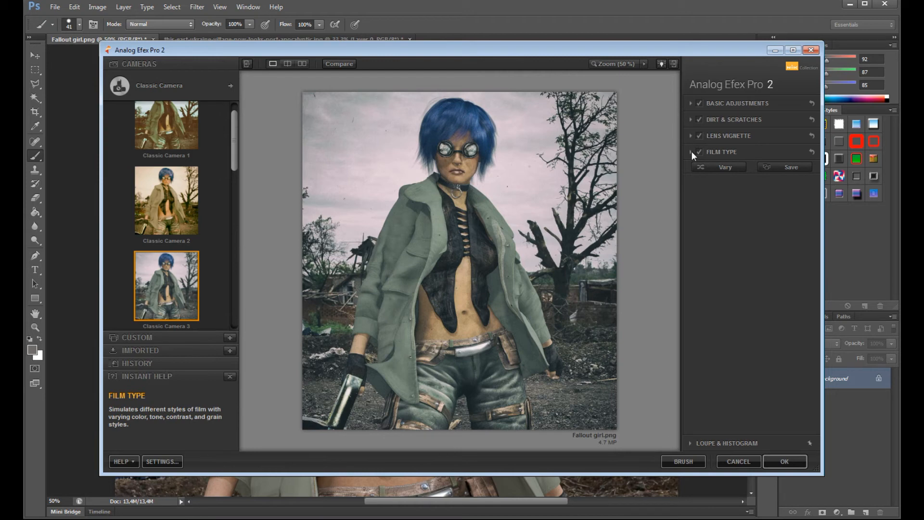
{"action": "left_click", "coordinate": [690, 152]}
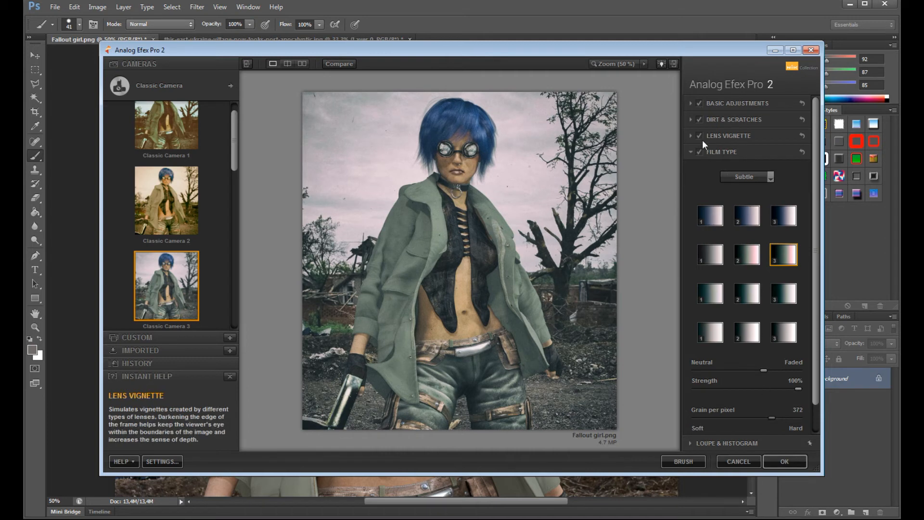
{"action": "left_click", "coordinate": [691, 152]}
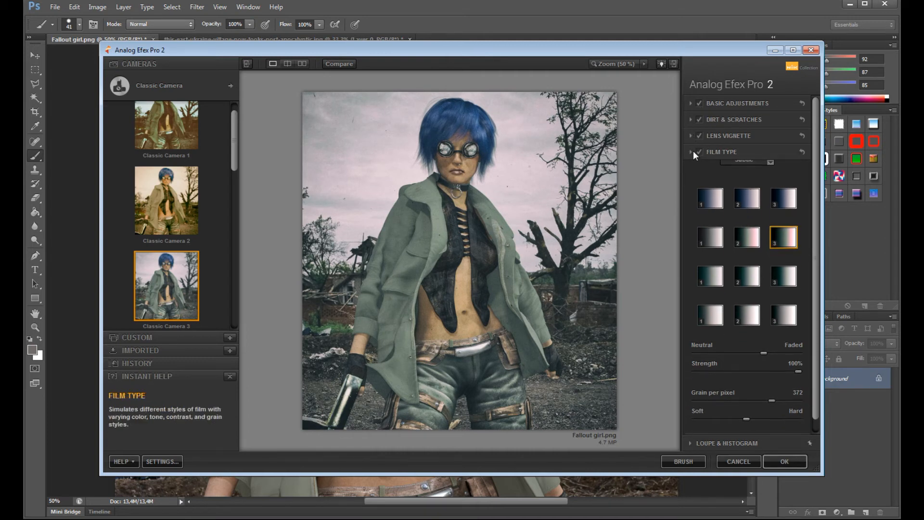
- Choose the first Dust and Lint texture in Dirt & Scratches and apply the Analog Efex Pro 2 filter
{"action": "left_click", "coordinate": [688, 121]}
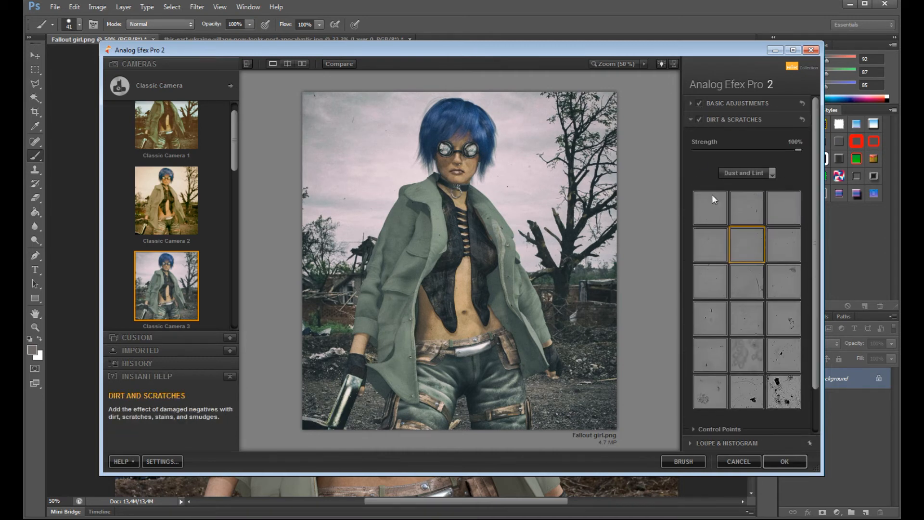
{"action": "left_click", "coordinate": [722, 210]}
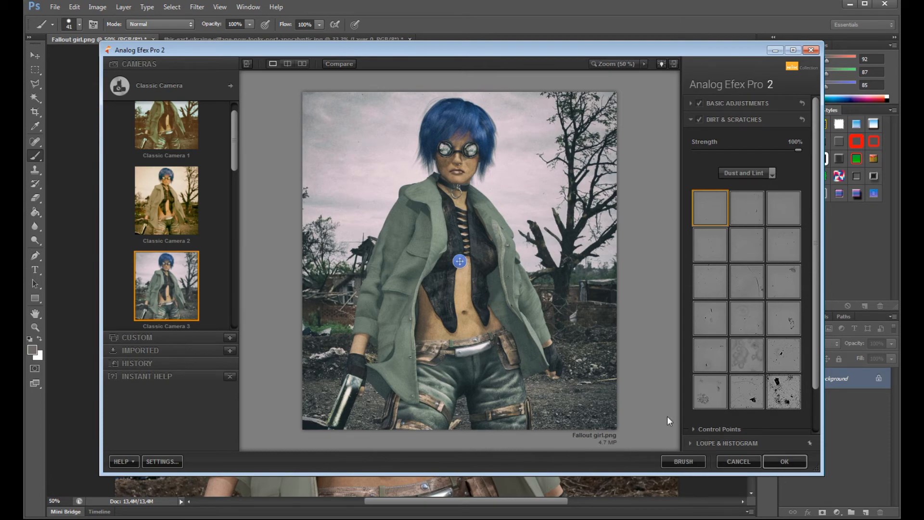
{"action": "left_click", "coordinate": [792, 466]}
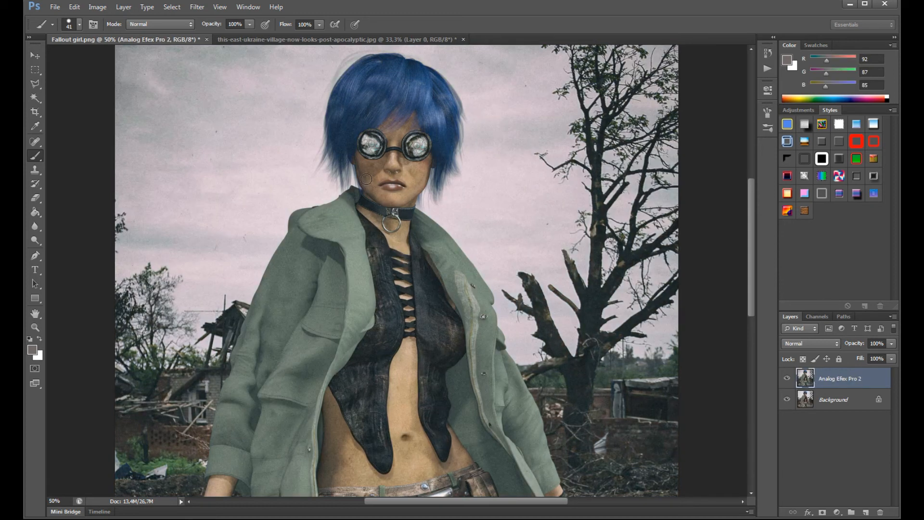
- Open the Nik Collection HDR Efex Pro 2 filter, try the Deep 1 preset and keep 04 - Deep 2
{"action": "left_click", "coordinate": [197, 6]}
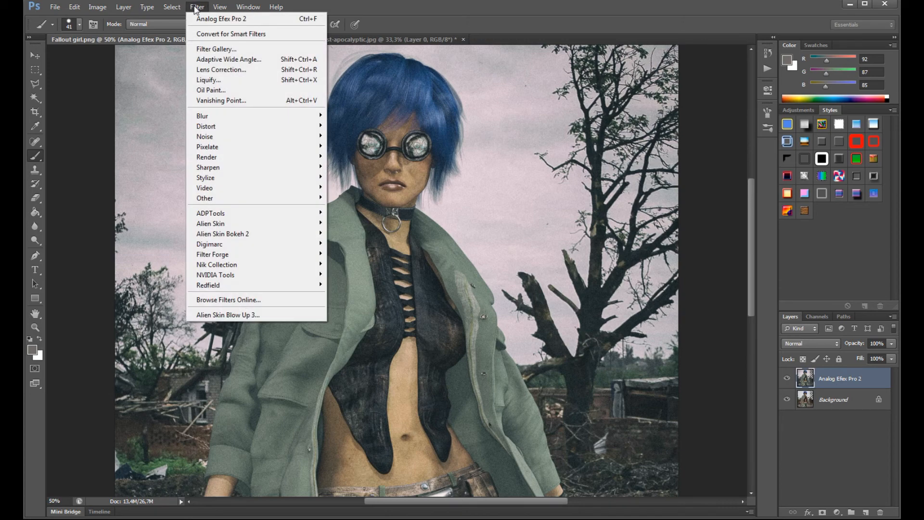
{"action": "mouse_move", "coordinate": [218, 266]}
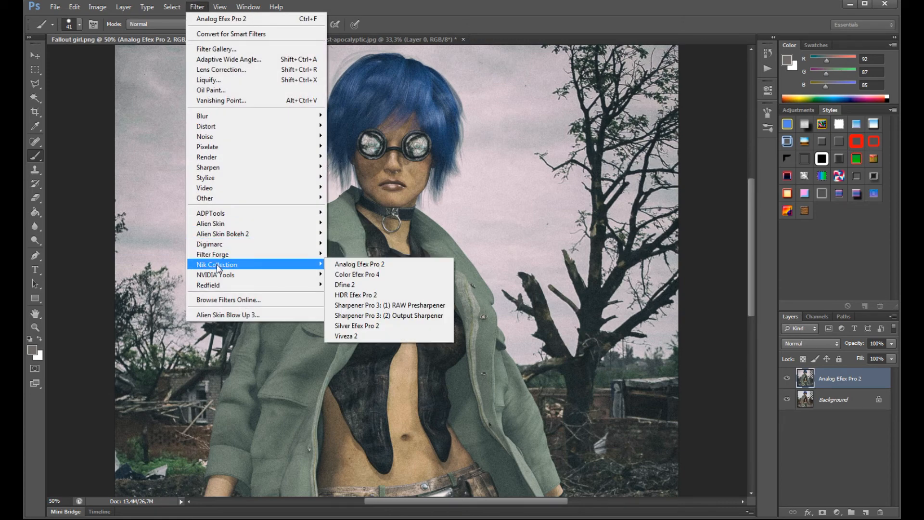
{"action": "left_click", "coordinate": [348, 295]}
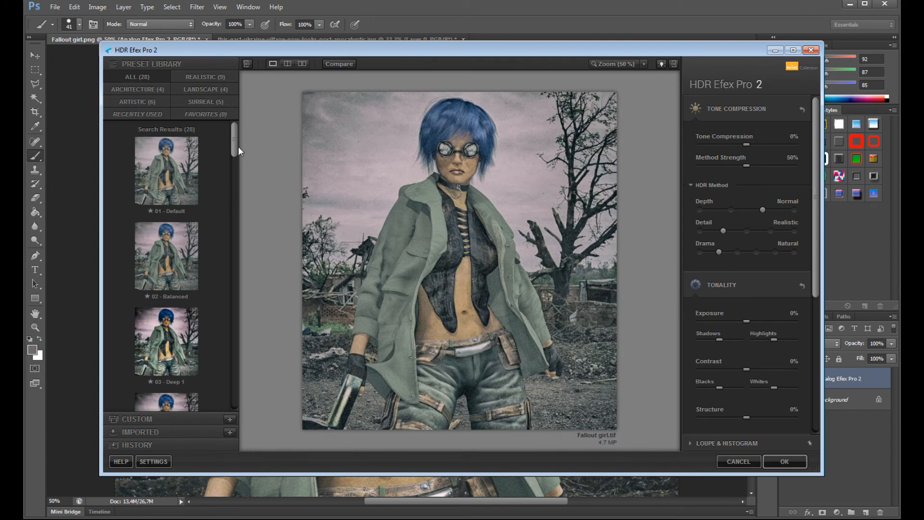
{"action": "scroll", "coordinate": [231, 146], "scroll_direction": "down", "scroll_amount": 3}
{"action": "left_click", "coordinate": [159, 200]}
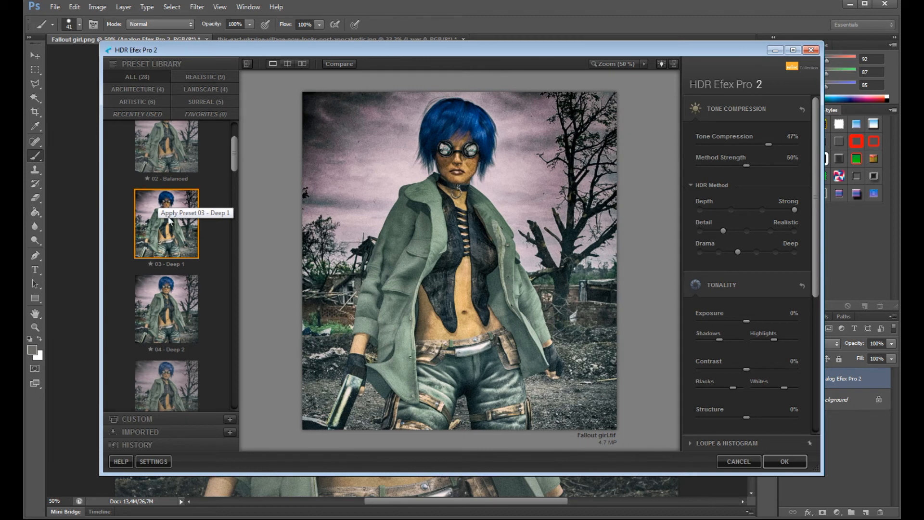
{"action": "left_click", "coordinate": [166, 306]}
{"action": "left_click", "coordinate": [159, 242]}
{"action": "left_click", "coordinate": [156, 300]}
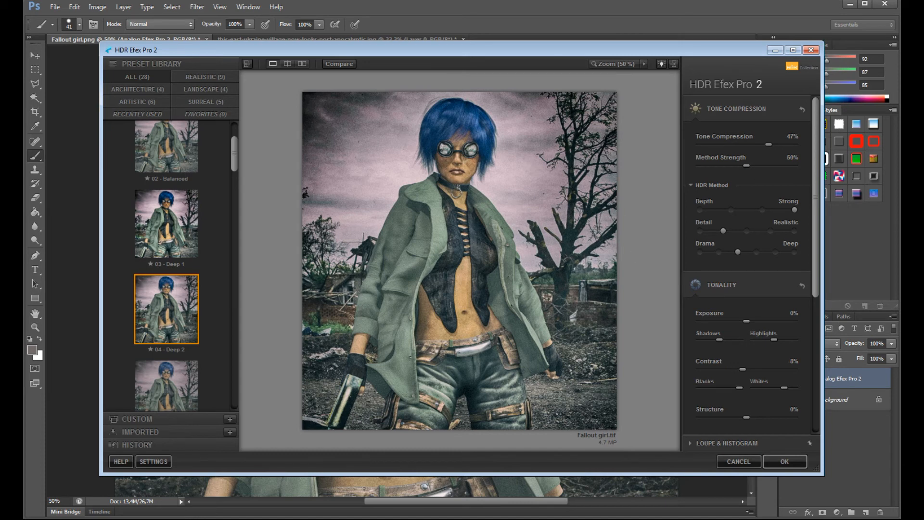
- Set the HDR Method's Depth to Subtle and its Detail to Accentuated
{"action": "left_click", "coordinate": [731, 210]}
{"action": "left_click", "coordinate": [741, 231]}
{"action": "left_click", "coordinate": [745, 231]}
- Adjust the Whites in Tonality, set Tone Compression to -3% and reduce Method Strength to 12%
{"action": "scroll", "coordinate": [743, 301], "scroll_direction": "down", "scroll_amount": 2}
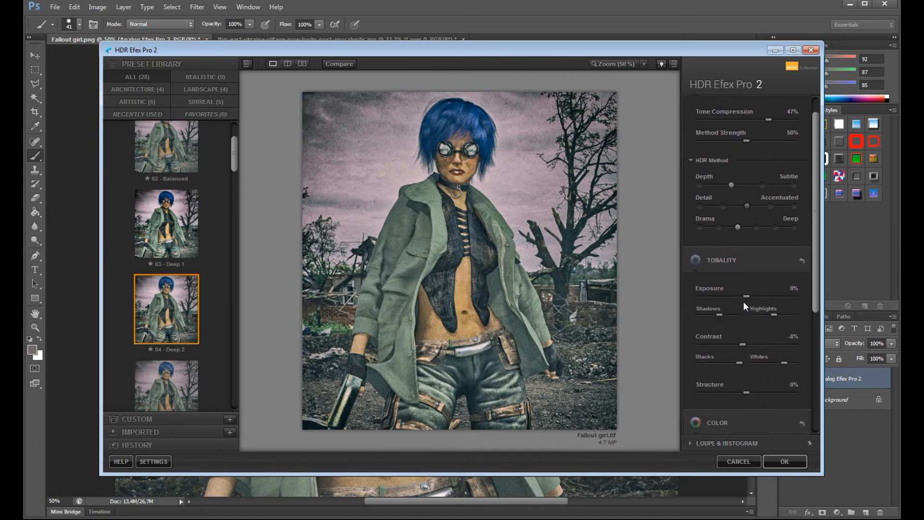
{"action": "scroll", "coordinate": [733, 302], "scroll_direction": "down", "scroll_amount": 2}
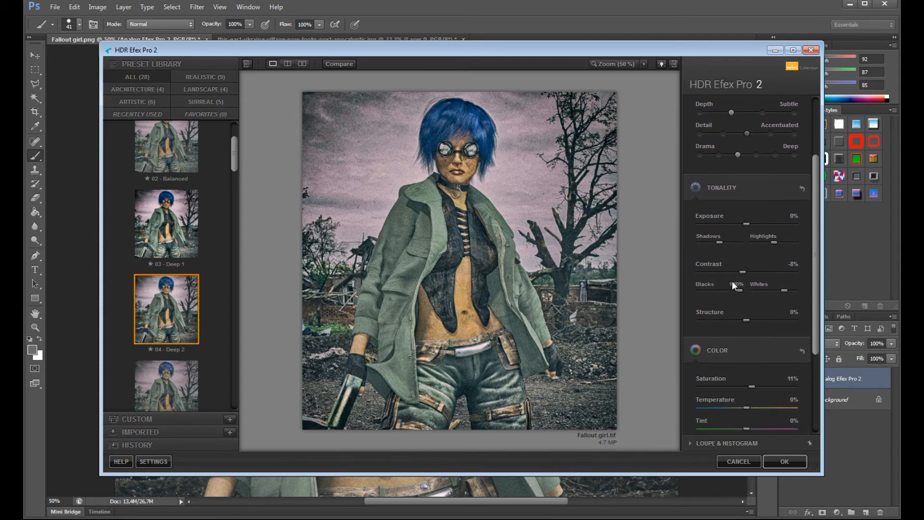
{"action": "left_click_drag", "start_coordinate": [717, 291], "coordinate": [745, 292]}
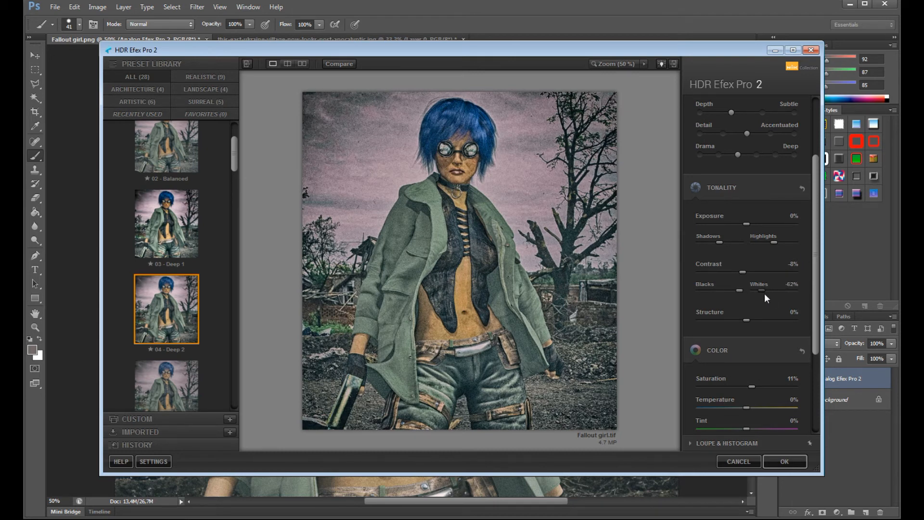
{"action": "left_click_drag", "start_coordinate": [812, 320], "coordinate": [738, 152]}
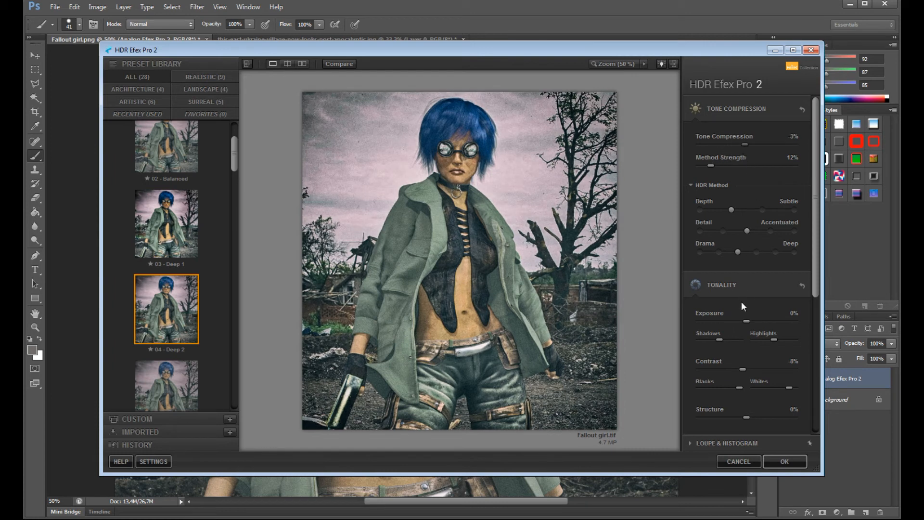
- Warm the image's color by setting Temperature to 22% and Tint to 1%
{"action": "scroll", "coordinate": [741, 299], "scroll_direction": "down", "scroll_amount": 2}
{"action": "scroll", "coordinate": [740, 301], "scroll_direction": "down", "scroll_amount": 5}
{"action": "left_click_drag", "start_coordinate": [747, 310], "coordinate": [758, 315]}
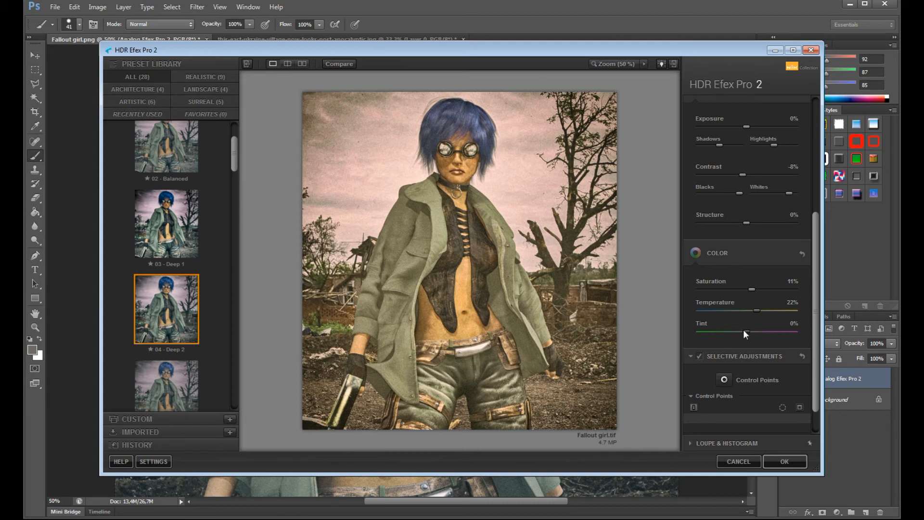
{"action": "left_click_drag", "start_coordinate": [740, 333], "coordinate": [744, 333]}
{"action": "scroll", "coordinate": [721, 392], "scroll_direction": "down", "scroll_amount": 2}
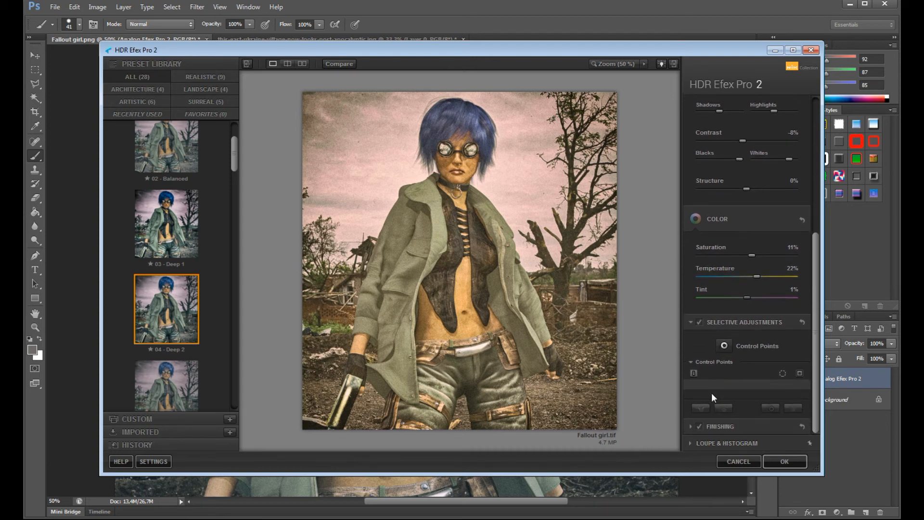
- Lower the Contrast slightly in Tonality and apply the HDR Efex Pro 2 filter
{"action": "left_click_drag", "start_coordinate": [816, 371], "coordinate": [809, 205]}
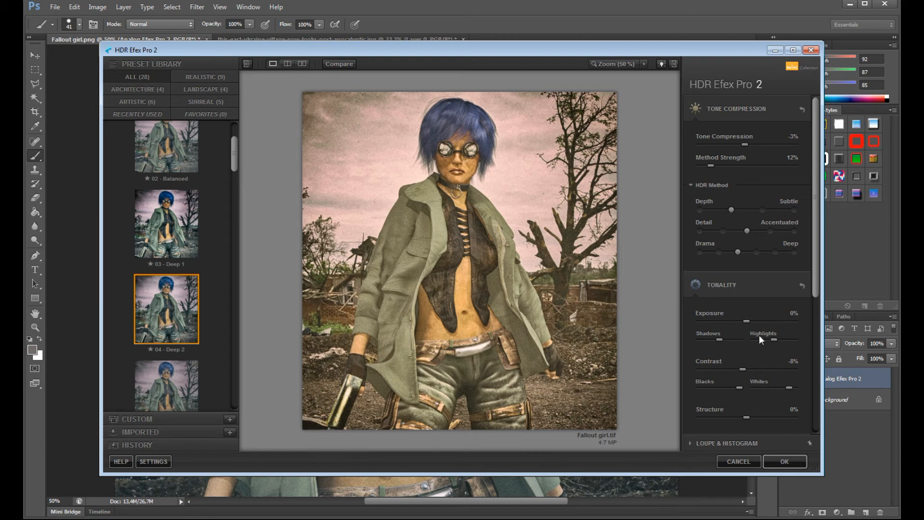
{"action": "mouse_move", "coordinate": [743, 368]}
{"action": "left_mouse_down"}
{"action": "mouse_move", "coordinate": [726, 369]}
{"action": "mouse_move", "coordinate": [752, 369]}
{"action": "mouse_move", "coordinate": [741, 370]}
{"action": "left_mouse_up"}
{"action": "left_click", "coordinate": [787, 461]}
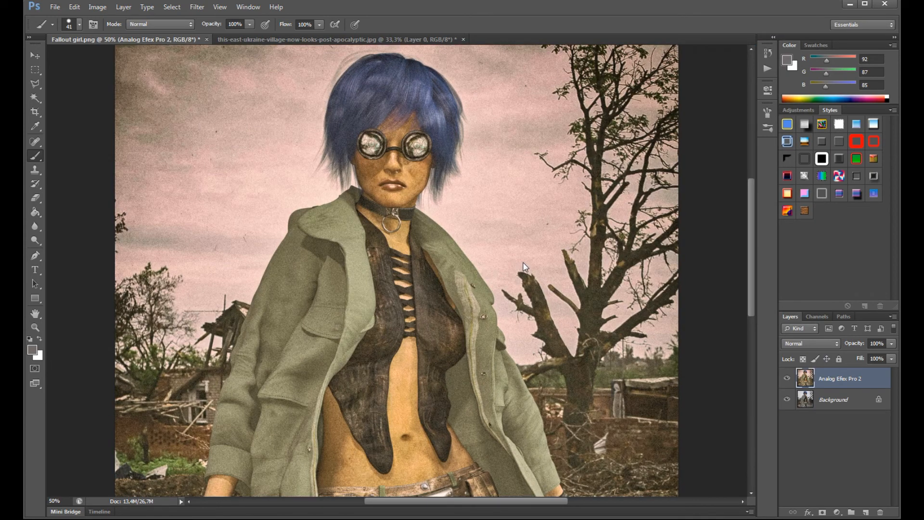
- Draw a text box for a signature in the lower-right corner of the image
{"action": "scroll", "coordinate": [497, 263], "scroll_direction": "down", "scroll_amount": 5}
{"action": "scroll", "coordinate": [497, 264], "scroll_direction": "down", "scroll_amount": 2}
{"action": "scroll", "coordinate": [499, 268], "scroll_direction": "down", "scroll_amount": 1}
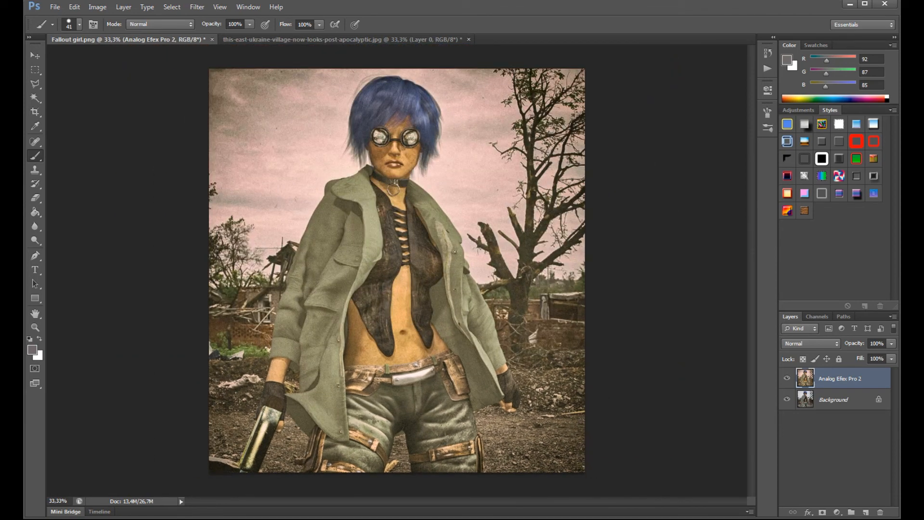
{"action": "left_click", "coordinate": [35, 270]}
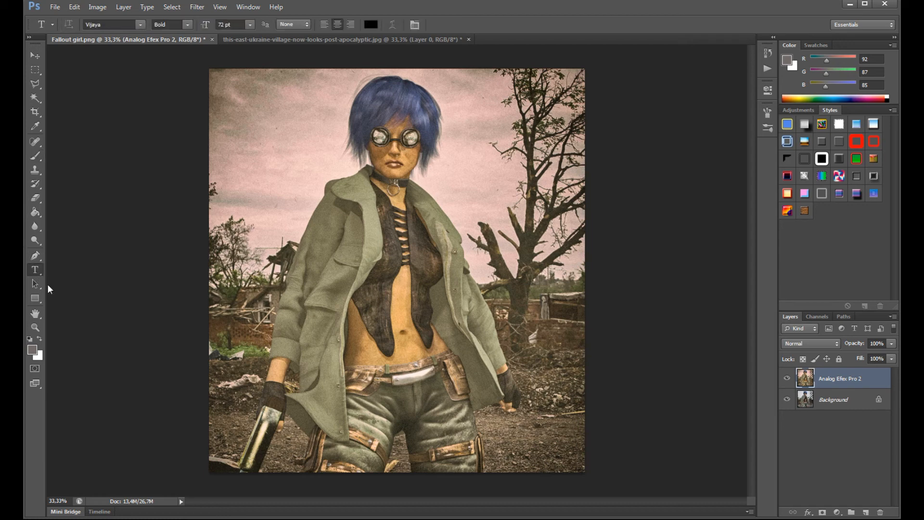
{"action": "left_click_drag", "start_coordinate": [517, 429], "coordinate": [580, 462]}
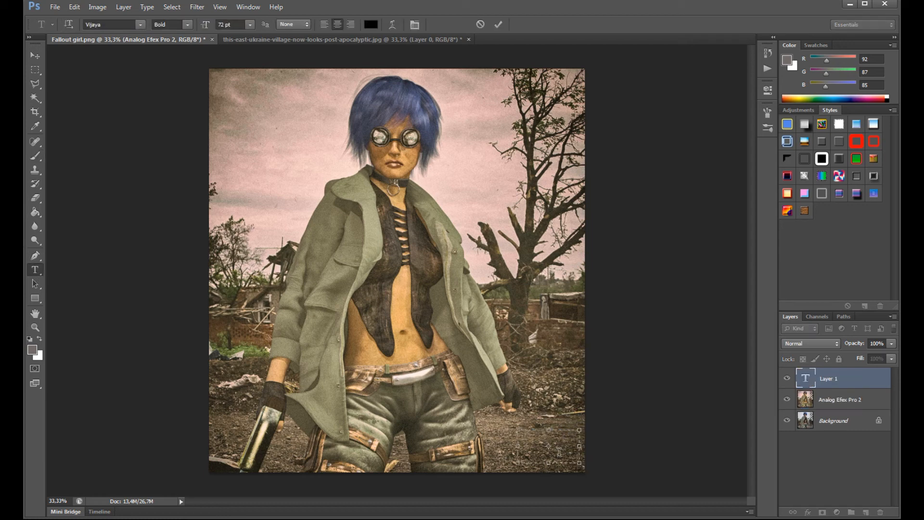
- Browse the available fonts and set the text's font to Dark Waters
{"action": "left_click", "coordinate": [140, 24]}
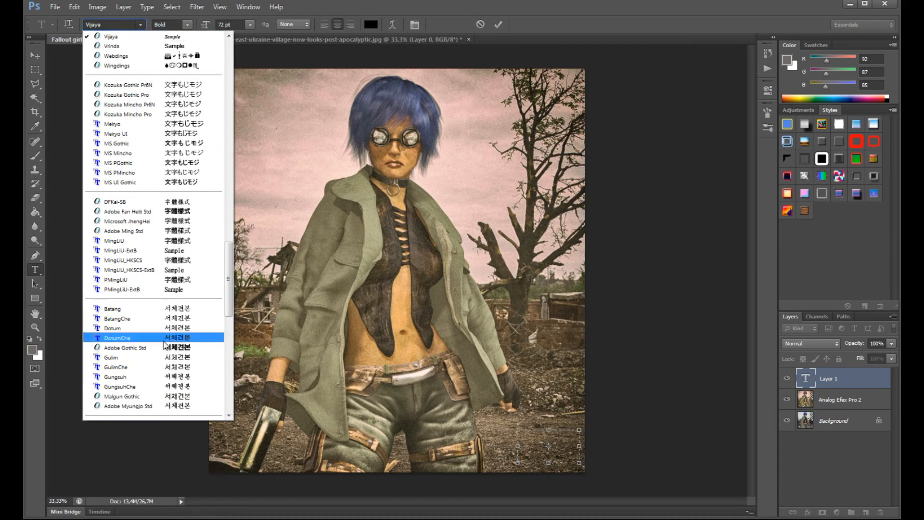
{"action": "scroll", "coordinate": [168, 345], "scroll_direction": "up", "scroll_amount": 3}
{"action": "scroll", "coordinate": [167, 345], "scroll_direction": "up", "scroll_amount": 15}
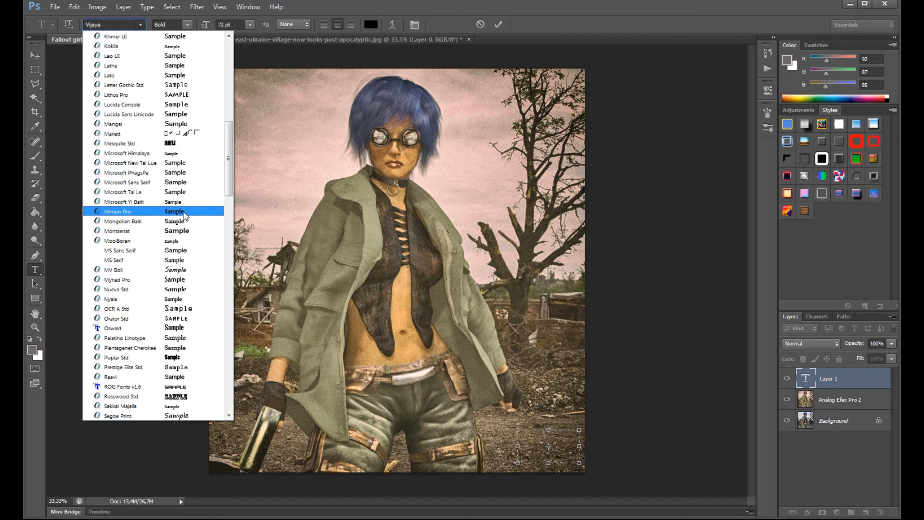
{"action": "scroll", "coordinate": [184, 215], "scroll_direction": "up", "scroll_amount": 7}
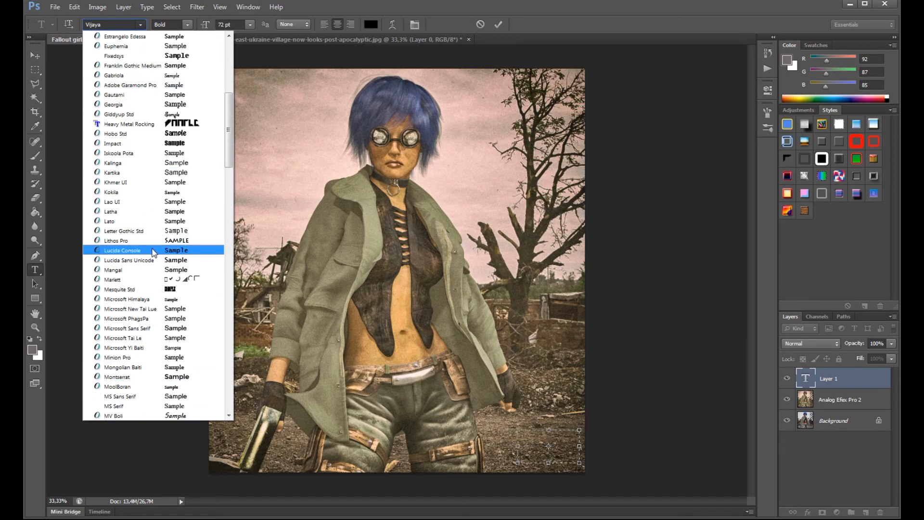
{"action": "scroll", "coordinate": [154, 255], "scroll_direction": "up", "scroll_amount": 3}
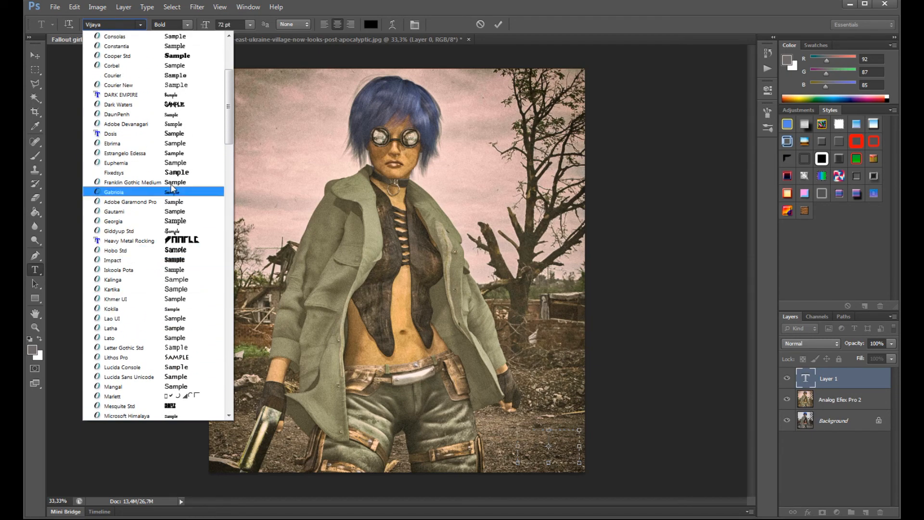
{"action": "left_click", "coordinate": [174, 104]}
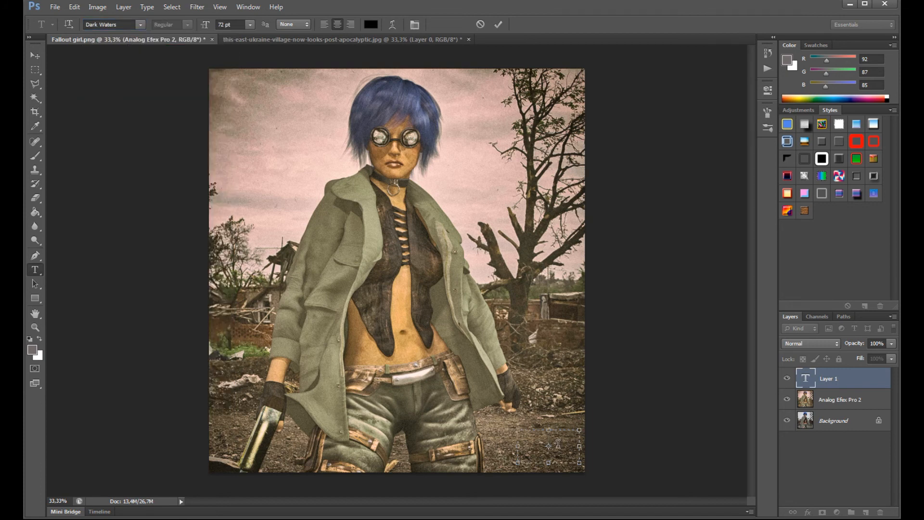
- Enter the signature text "sc" and move it down into the lower-right corner of the image
{"action": "type", "text": "SC"}
{"action": "left_click", "coordinate": [35, 55]}
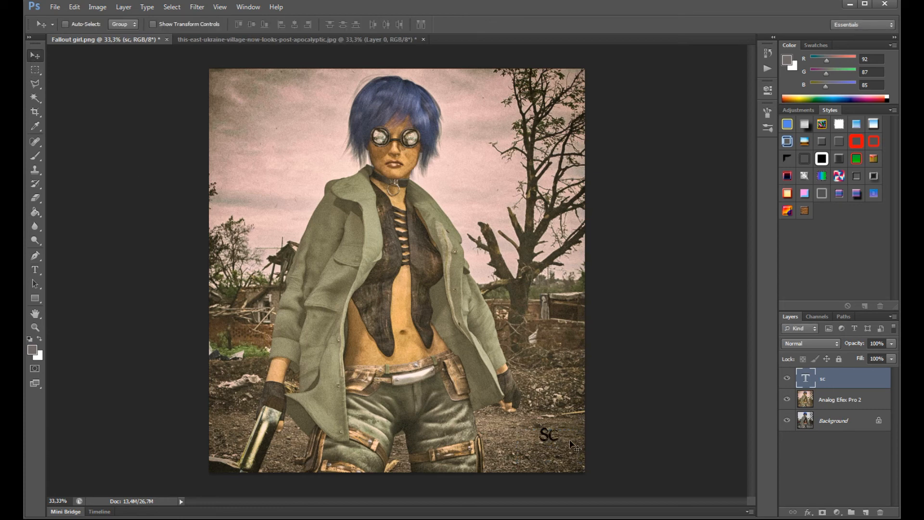
{"action": "left_click_drag", "start_coordinate": [552, 440], "coordinate": [571, 468]}
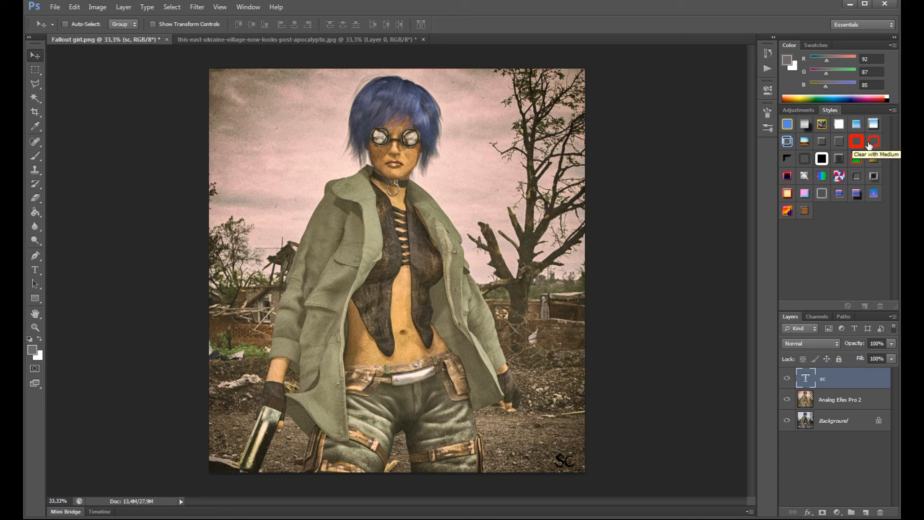
- Replace the current layer styles with the toony blue set, apply its style to the signature and nudge the text upward
{"action": "left_click", "coordinate": [894, 112]}
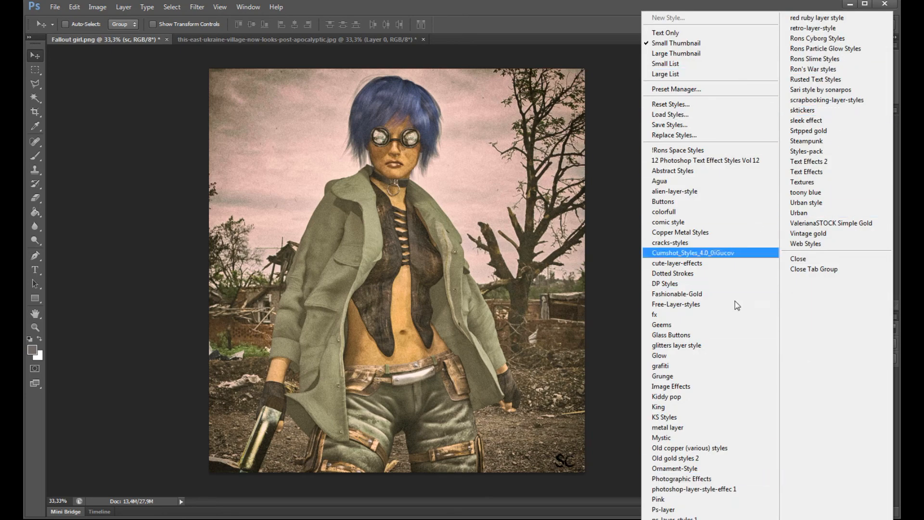
{"action": "left_click", "coordinate": [834, 195]}
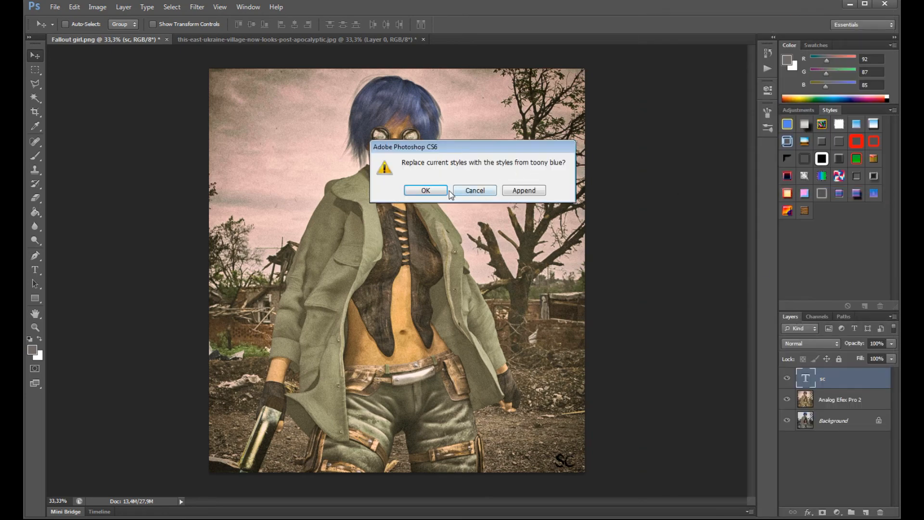
{"action": "left_click", "coordinate": [439, 190]}
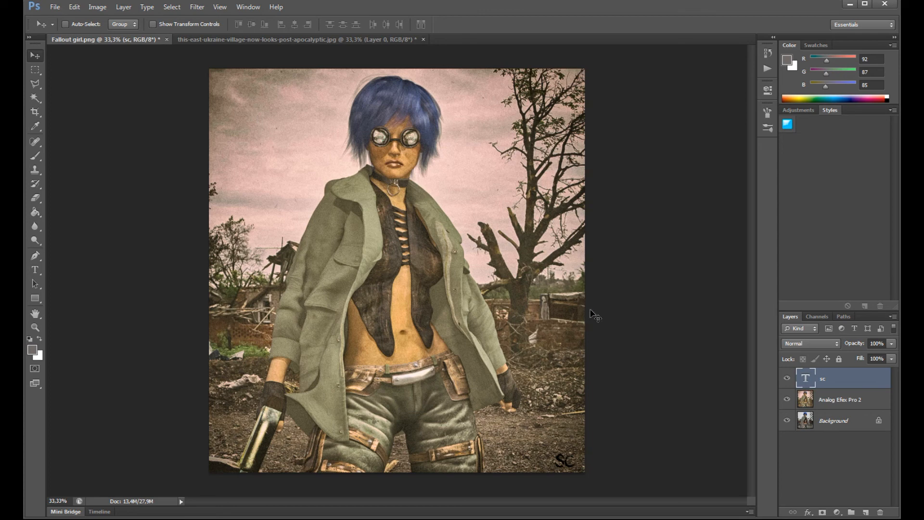
{"action": "left_click", "coordinate": [787, 125]}
{"action": "mouse_move", "coordinate": [569, 469]}
{"action": "left_mouse_down"}
{"action": "mouse_move", "coordinate": [561, 453]}
{"action": "mouse_move", "coordinate": [569, 465]}
{"action": "left_mouse_up"}
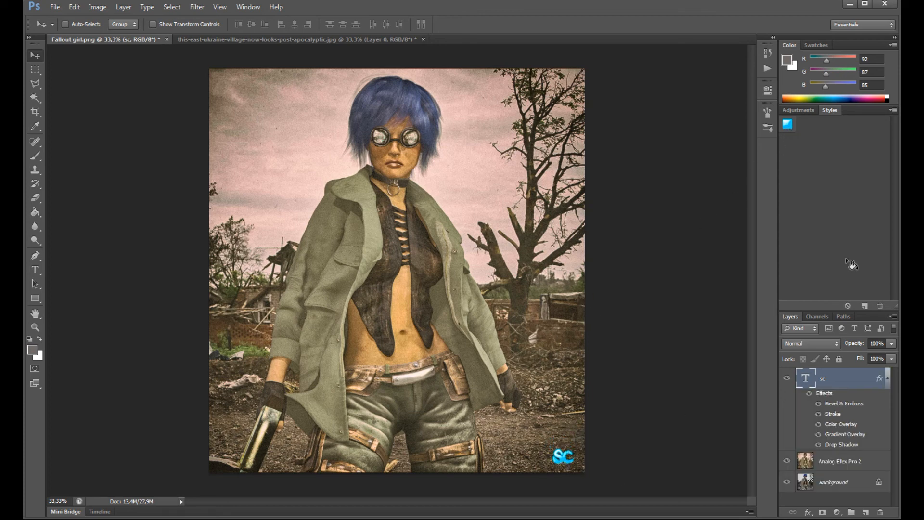
- Replace the current layer styles with the Rusted Text Styles set and apply one of its dark metallic styles to the signature
{"action": "left_click", "coordinate": [892, 111]}
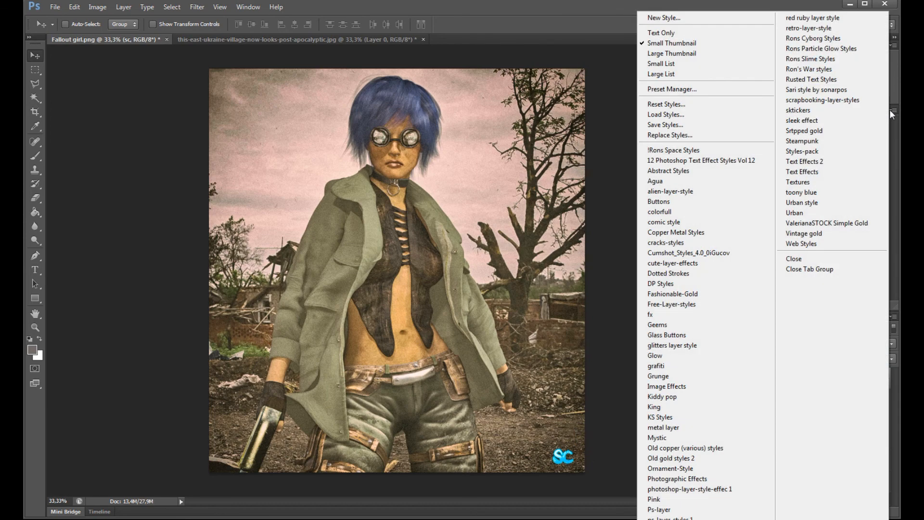
{"action": "left_click", "coordinate": [810, 79]}
{"action": "left_click", "coordinate": [422, 192]}
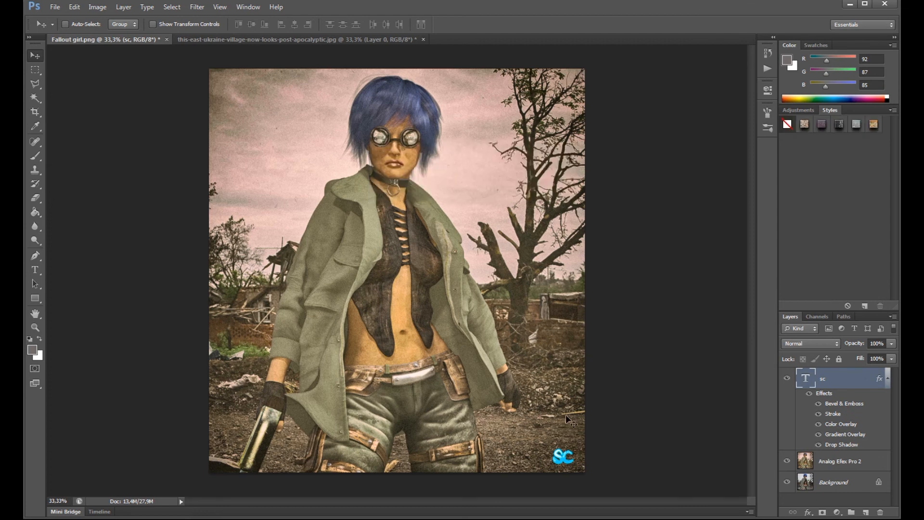
{"action": "left_click", "coordinate": [820, 126]}
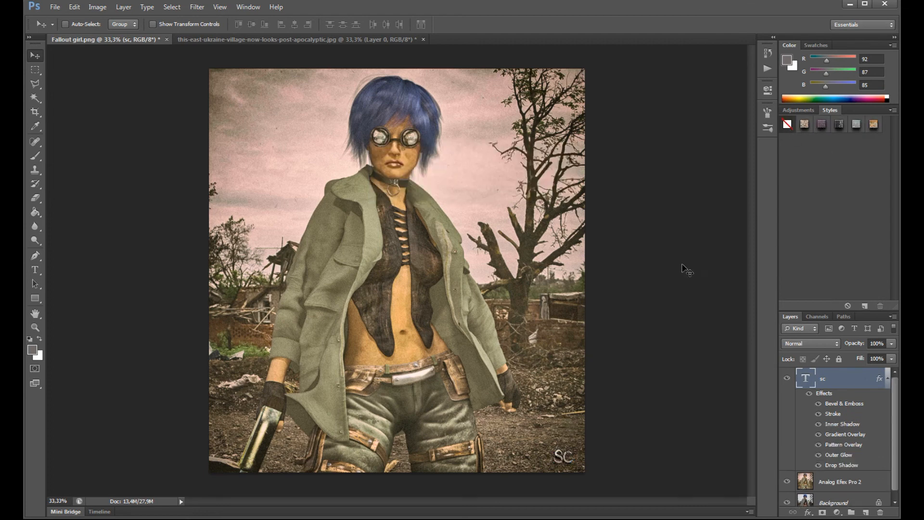
- Fine-tune the position of the "sc" signature in the lower-right corner of the image
{"action": "left_click_drag", "start_coordinate": [568, 461], "coordinate": [571, 459]}
{"action": "left_click", "coordinate": [34, 70]}
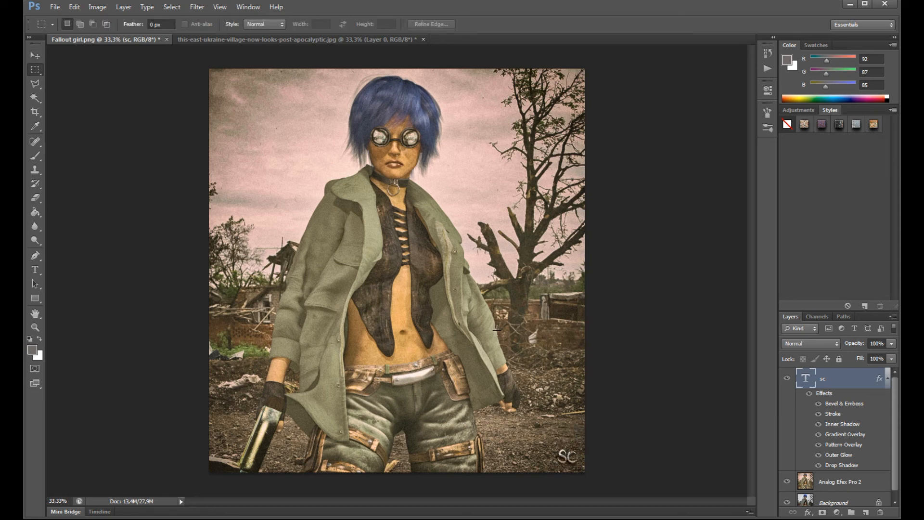
{"action": "left_click", "coordinate": [34, 55]}
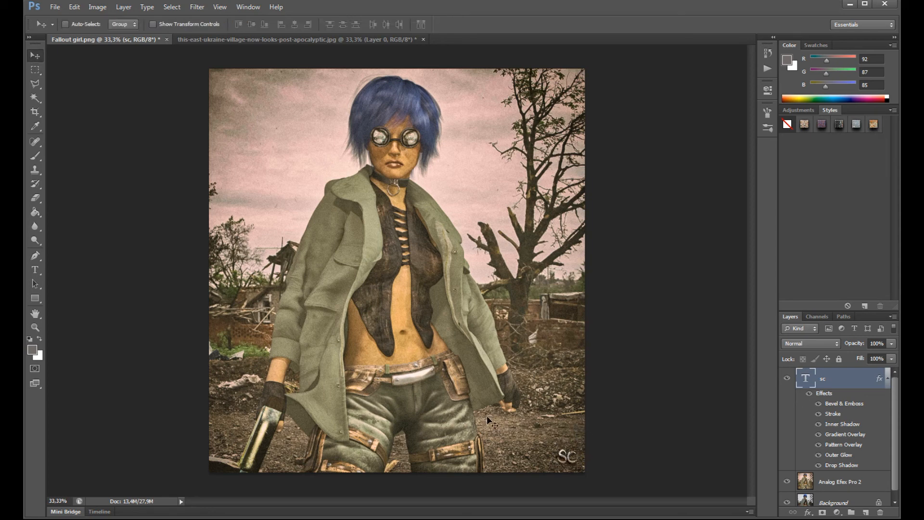
{"action": "left_click_drag", "start_coordinate": [591, 461], "coordinate": [535, 268]}
{"action": "left_click_drag", "start_coordinate": [580, 379], "coordinate": [591, 462]}
- Draw a text box in the image's upper-left corner, enter "2098" and select that text
{"action": "left_click", "coordinate": [34, 270]}
{"action": "left_click_drag", "start_coordinate": [215, 74], "coordinate": [328, 118]}
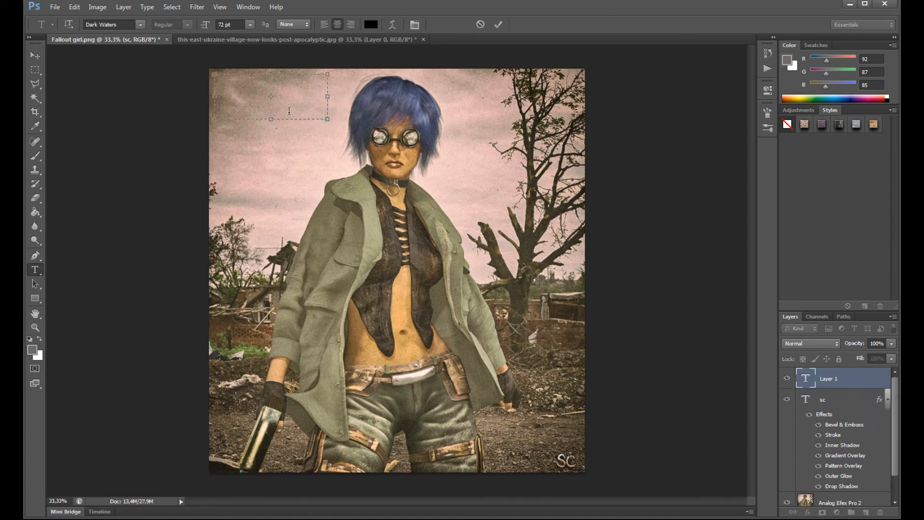
{"action": "type", "text": "sc3"}
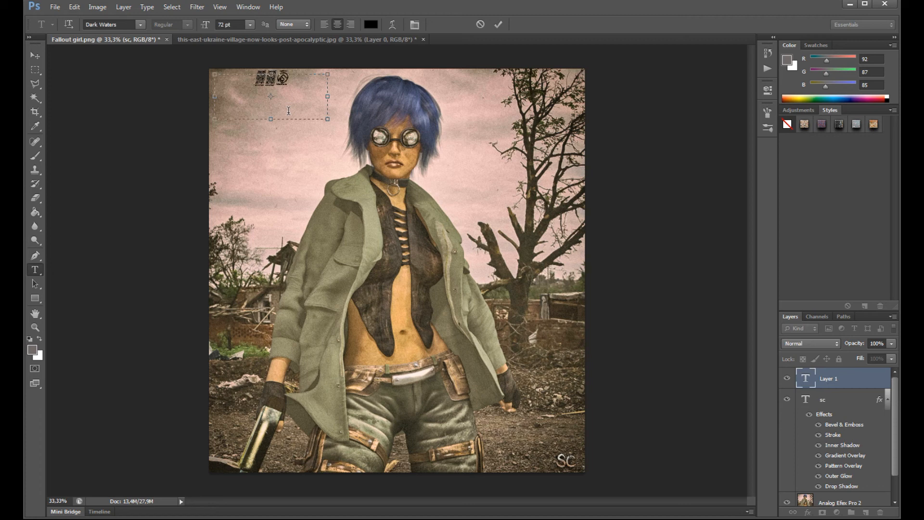
{"action": "type", "text": "s"}
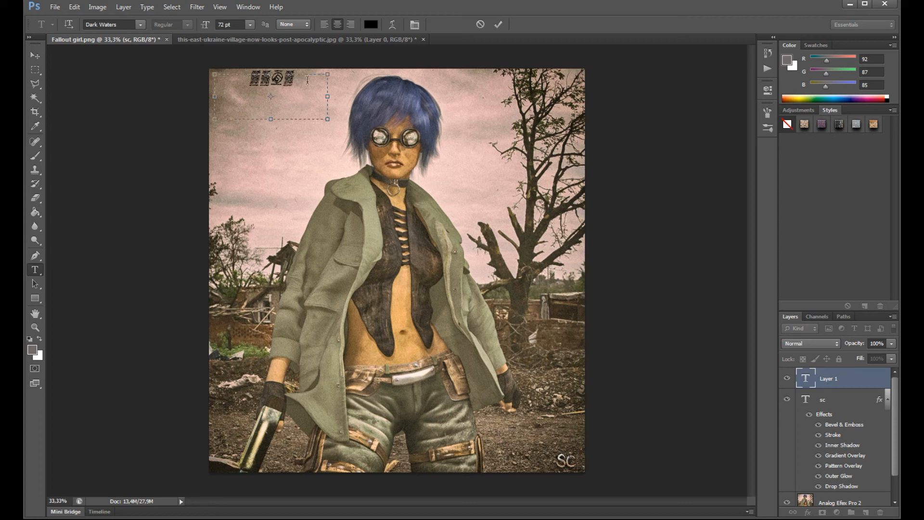
{"action": "left_click_drag", "start_coordinate": [294, 76], "coordinate": [251, 73]}
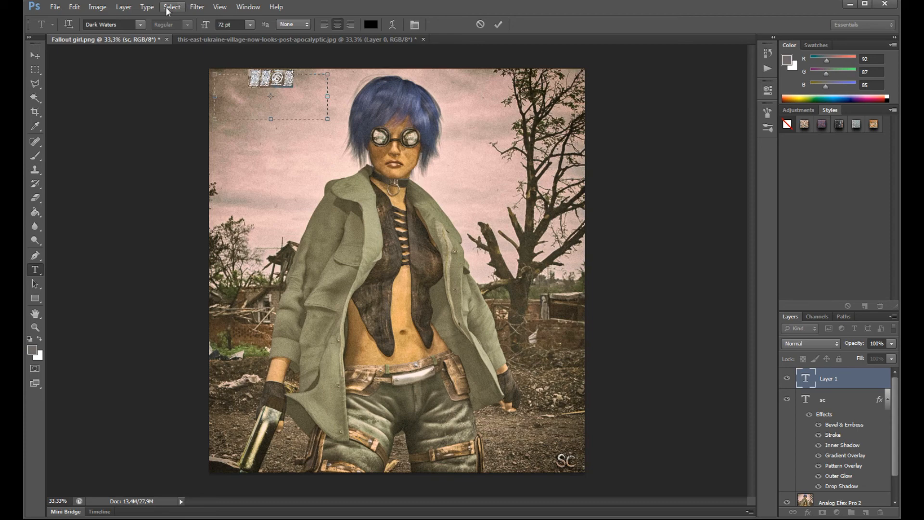
- Set the 2098 text's font to Charlemagne Std and move it slightly down and left in the sky area
{"action": "left_click", "coordinate": [140, 24]}
{"action": "scroll", "coordinate": [152, 84], "scroll_direction": "up", "scroll_amount": 7}
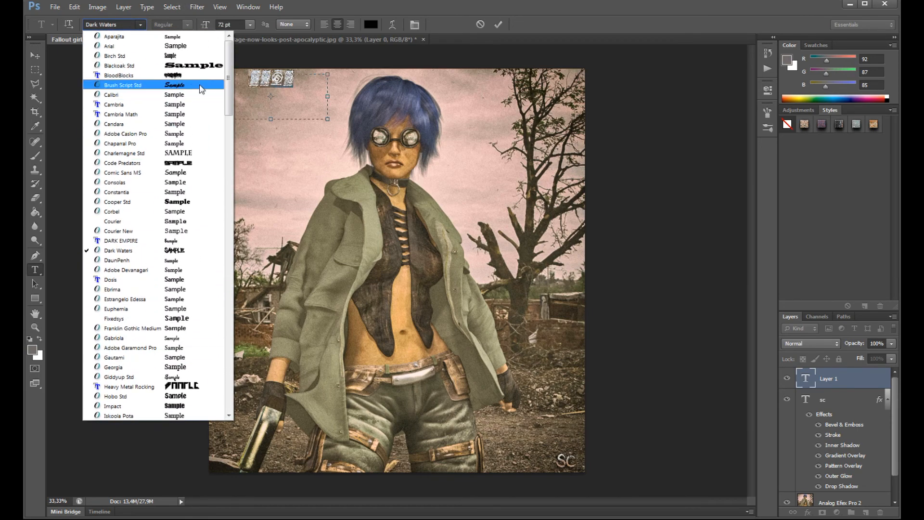
{"action": "left_click_drag", "start_coordinate": [230, 99], "coordinate": [230, 111]}
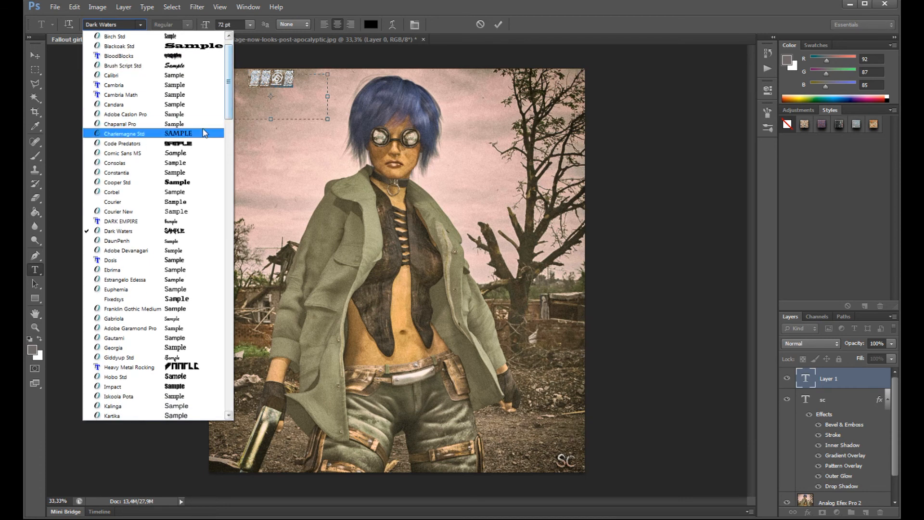
{"action": "left_click", "coordinate": [206, 127]}
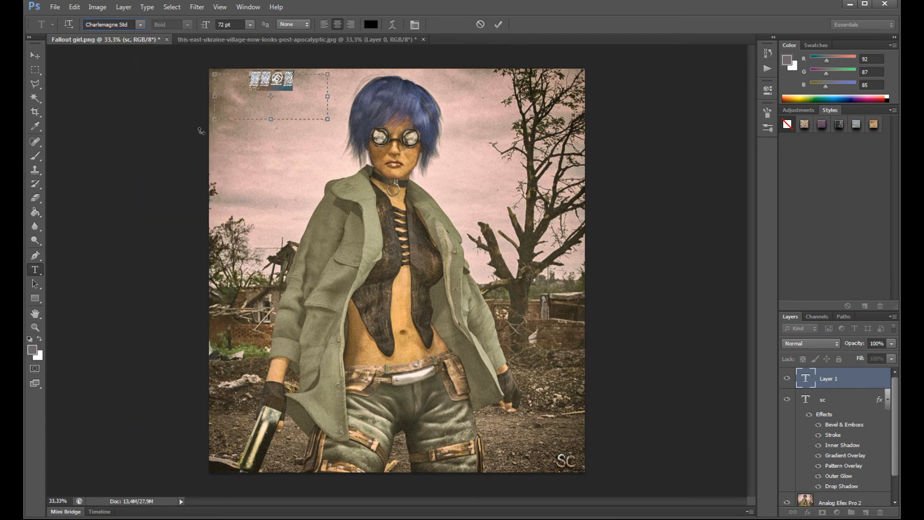
{"action": "left_click", "coordinate": [35, 56]}
{"action": "left_click_drag", "start_coordinate": [272, 92], "coordinate": [256, 98]}
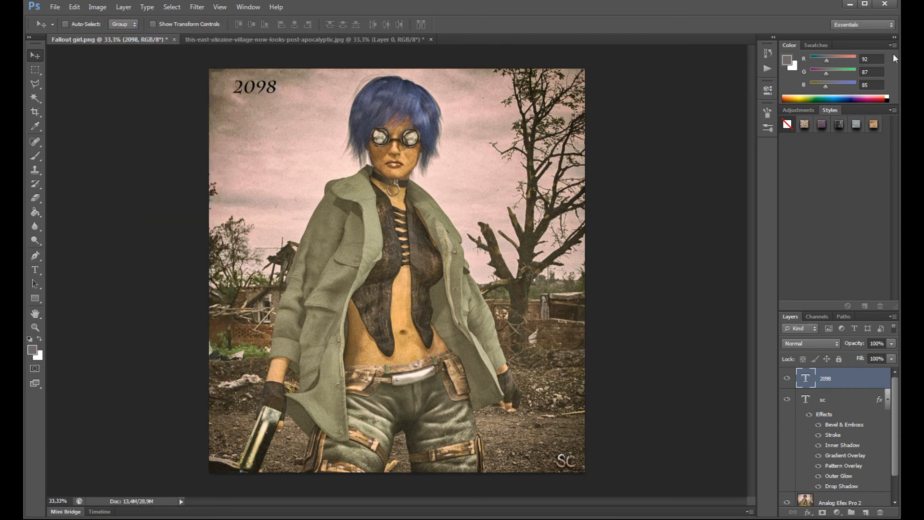
- Try several rusted text styles on the 2098 text, settle on the light grey one and shift the text left
{"action": "left_click", "coordinate": [821, 124]}
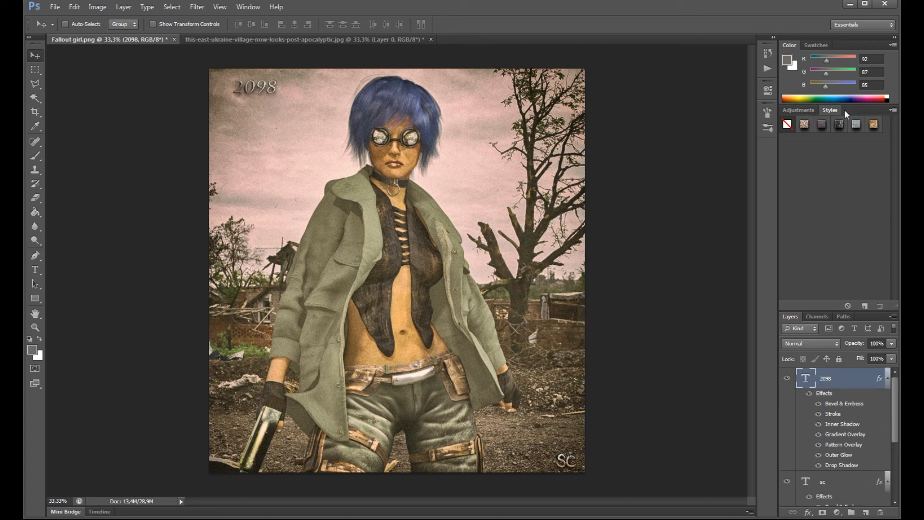
{"action": "left_click", "coordinate": [856, 125]}
{"action": "left_click", "coordinate": [873, 127]}
{"action": "left_click", "coordinate": [856, 125]}
{"action": "left_click_drag", "start_coordinate": [239, 96], "coordinate": [227, 95]}
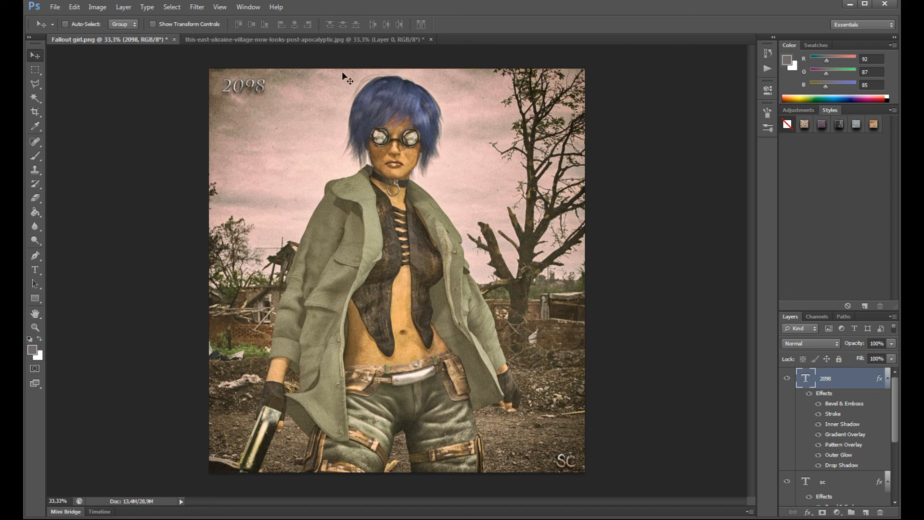
- Close the post-apocalyptic village source image
{"action": "left_click", "coordinate": [309, 42]}
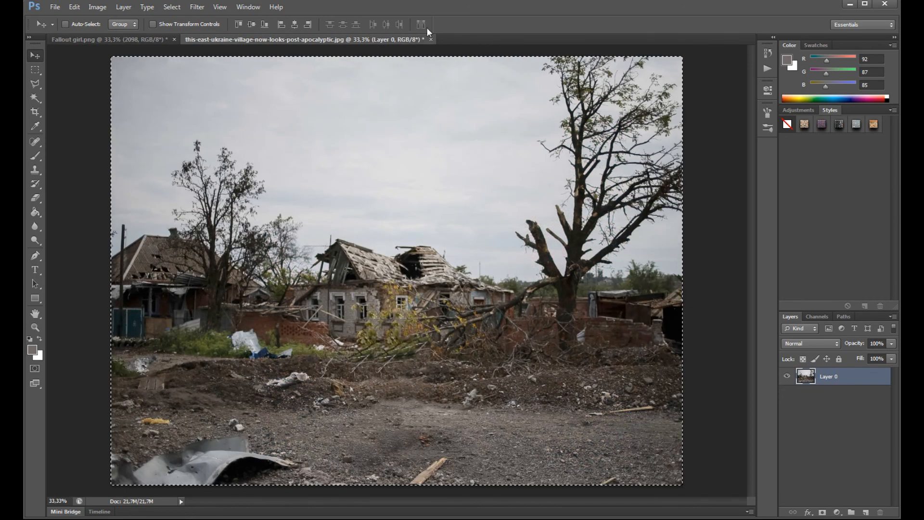
{"action": "left_click", "coordinate": [431, 40]}
{"action": "left_click", "coordinate": [470, 190]}
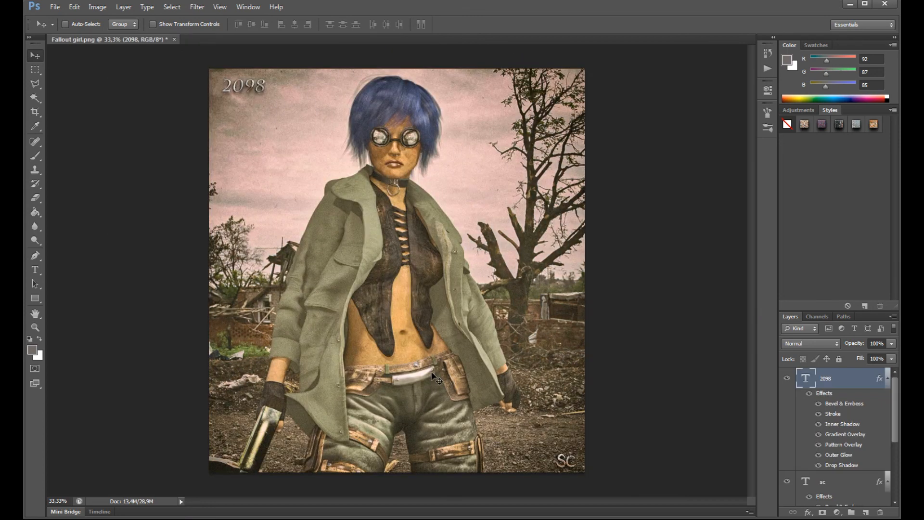
- Nudge the 2098 text up and left, closer to the corner of the image
{"action": "scroll", "coordinate": [786, 443], "scroll_direction": "down", "scroll_amount": 3}
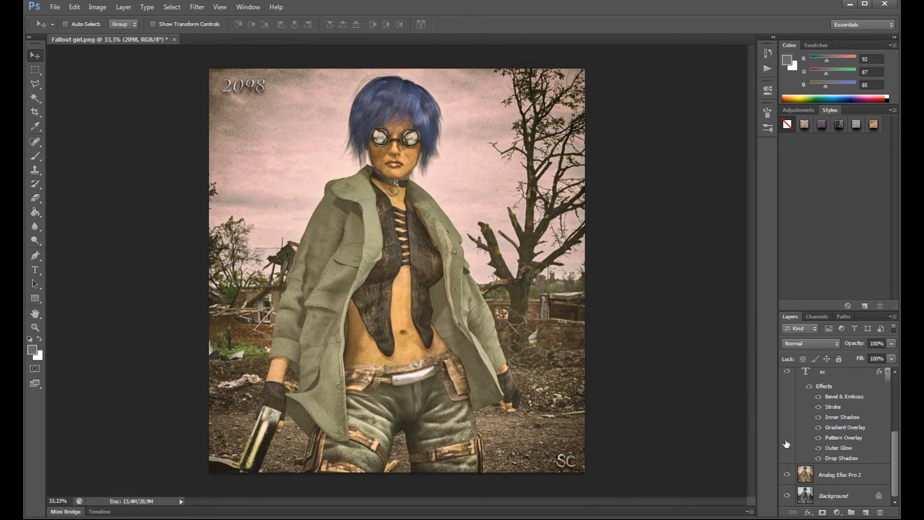
{"action": "scroll", "coordinate": [786, 444], "scroll_direction": "up", "scroll_amount": 3}
{"action": "scroll", "coordinate": [786, 443], "scroll_direction": "down", "scroll_amount": 3}
{"action": "scroll", "coordinate": [808, 414], "scroll_direction": "up", "scroll_amount": 3}
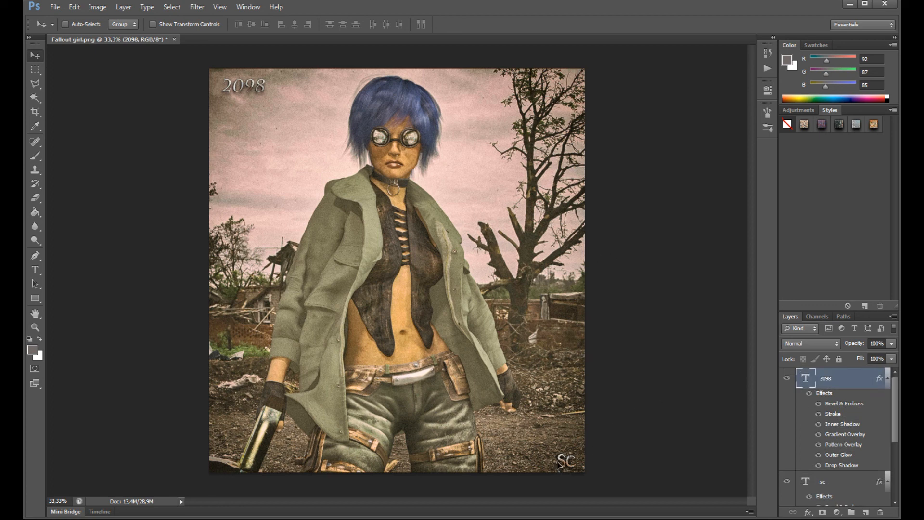
{"action": "left_click_drag", "start_coordinate": [563, 470], "coordinate": [560, 466]}
- Try a stronger drop shadow on the 2098 text with 27% spread, 93% opacity and 0 px size, and discard it
{"action": "double_click", "coordinate": [832, 413]}
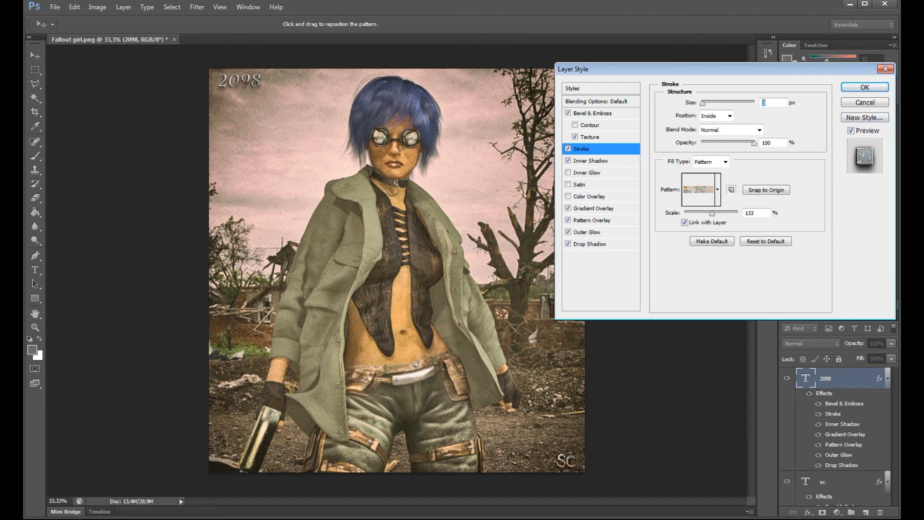
{"action": "left_click", "coordinate": [582, 163]}
{"action": "left_click", "coordinate": [584, 245]}
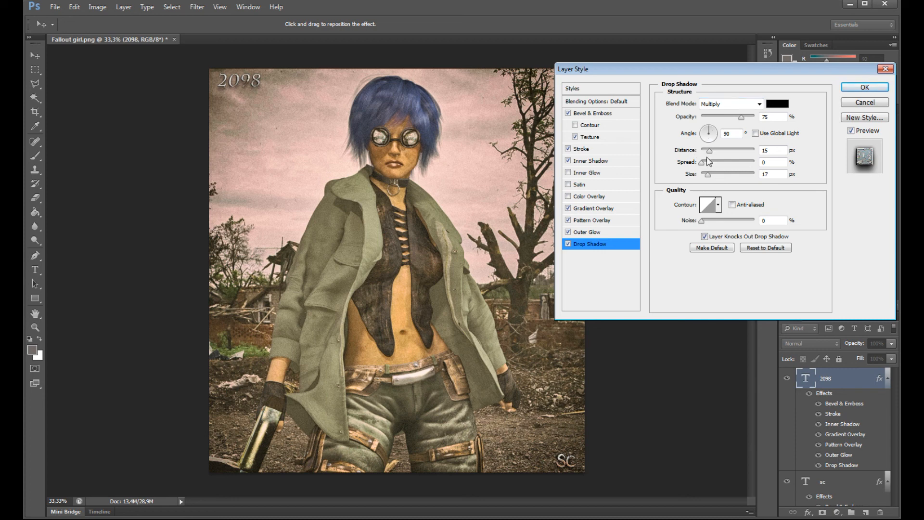
{"action": "left_click_drag", "start_coordinate": [702, 162], "coordinate": [715, 163]}
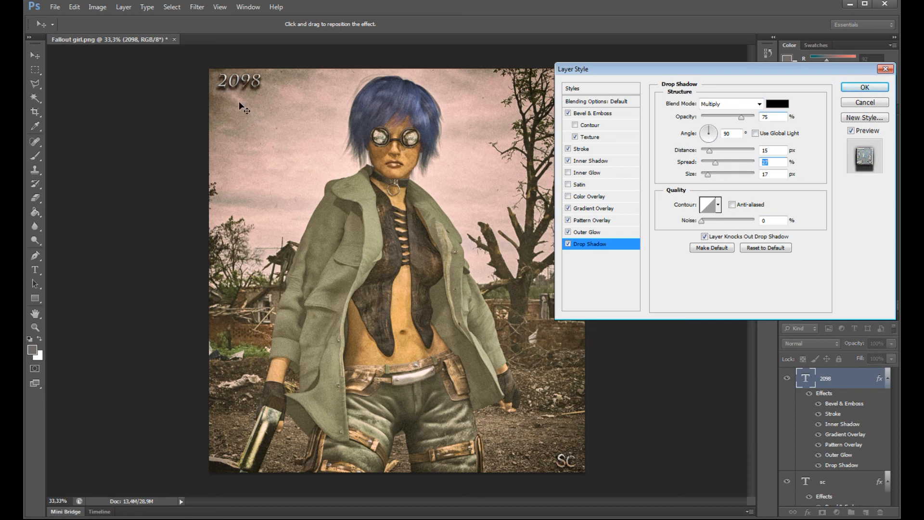
{"action": "left_click_drag", "start_coordinate": [741, 117], "coordinate": [752, 127]}
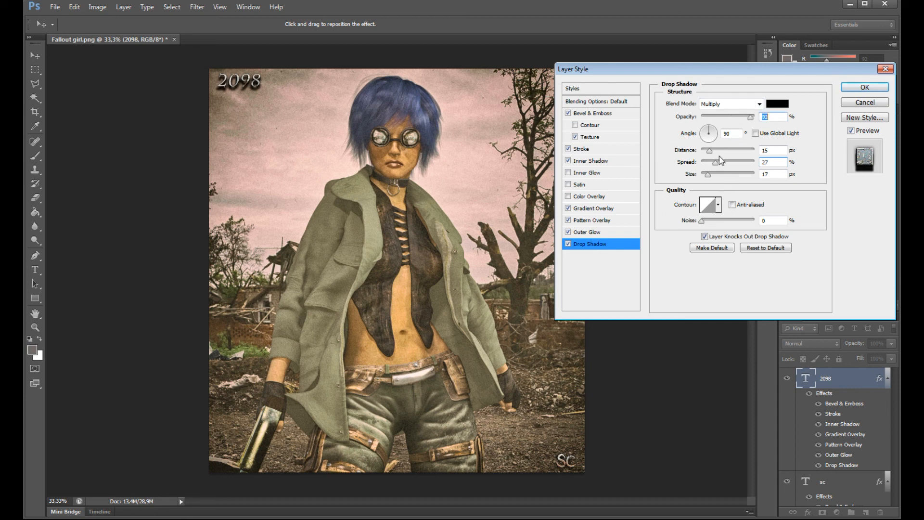
{"action": "left_click_drag", "start_coordinate": [709, 176], "coordinate": [636, 208]}
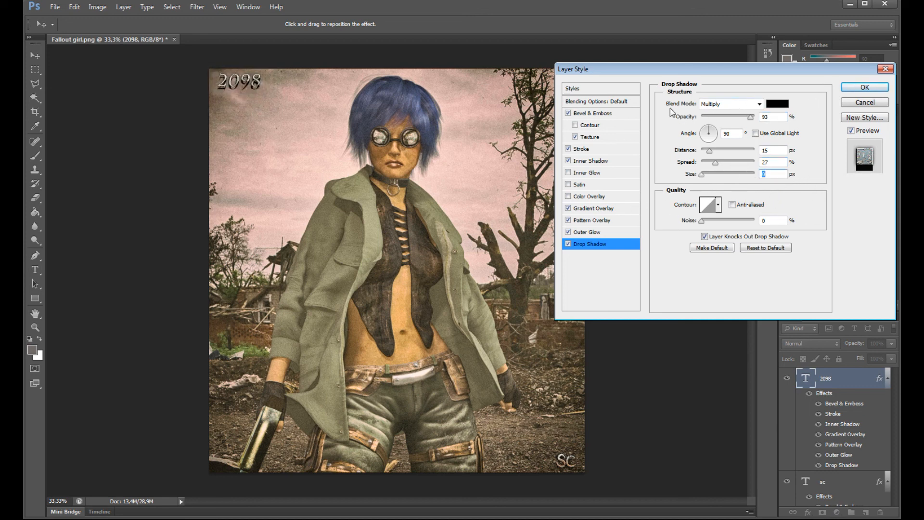
{"action": "left_click", "coordinate": [569, 244]}
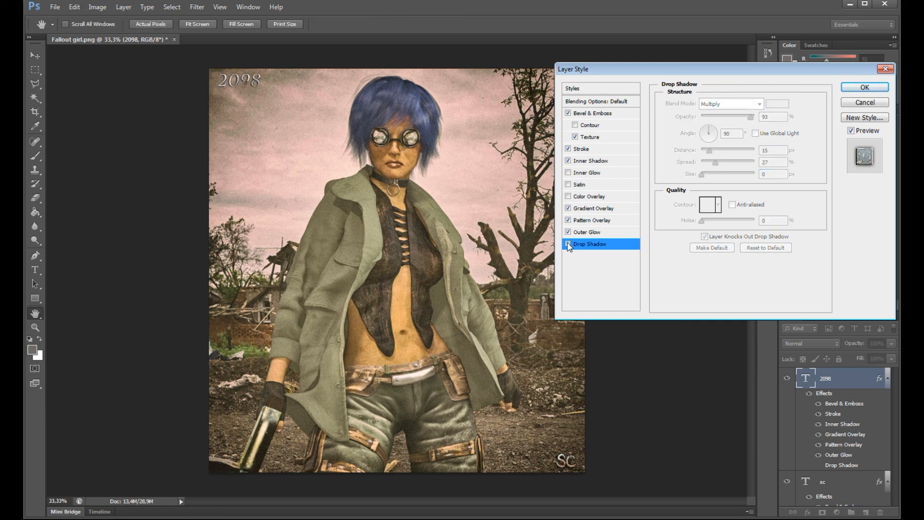
{"action": "left_click", "coordinate": [569, 245]}
{"action": "left_click", "coordinate": [569, 244]}
{"action": "left_click", "coordinate": [884, 70]}
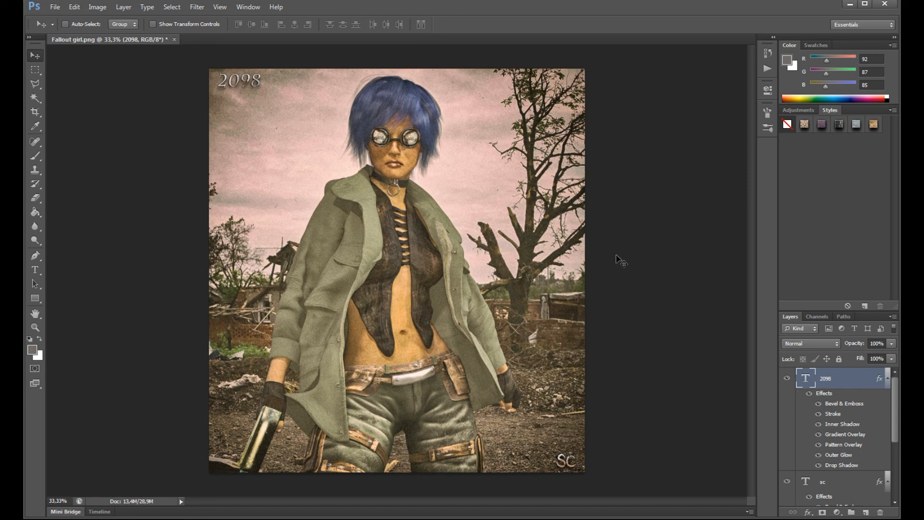
- Select the Background layer
{"action": "scroll", "coordinate": [812, 399], "scroll_direction": "down", "scroll_amount": 3}
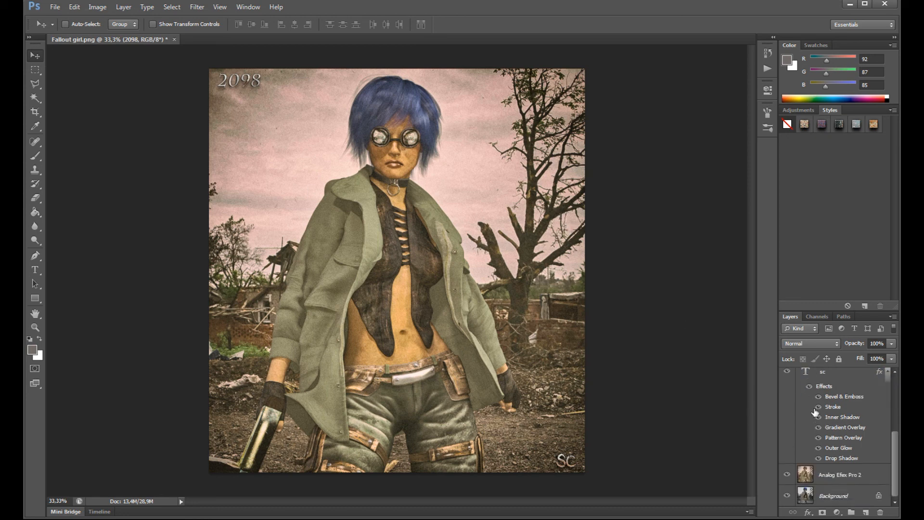
{"action": "left_click", "coordinate": [833, 498]}
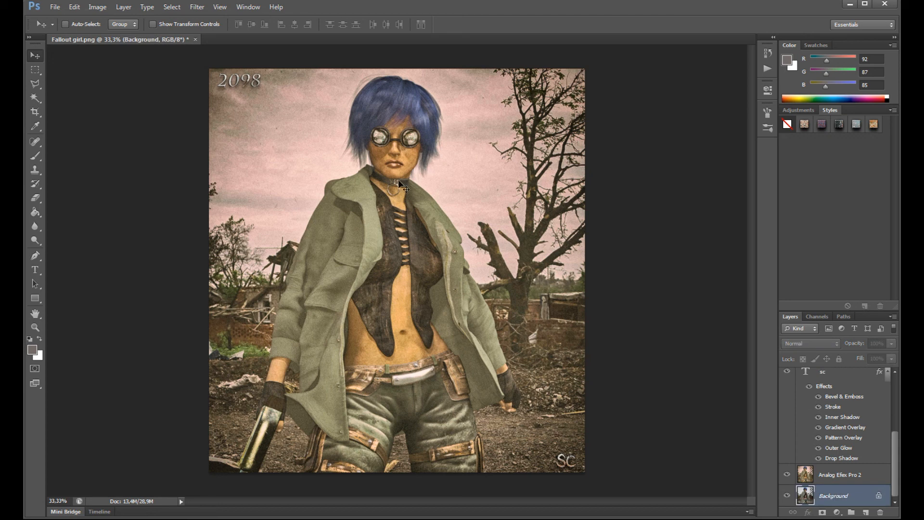